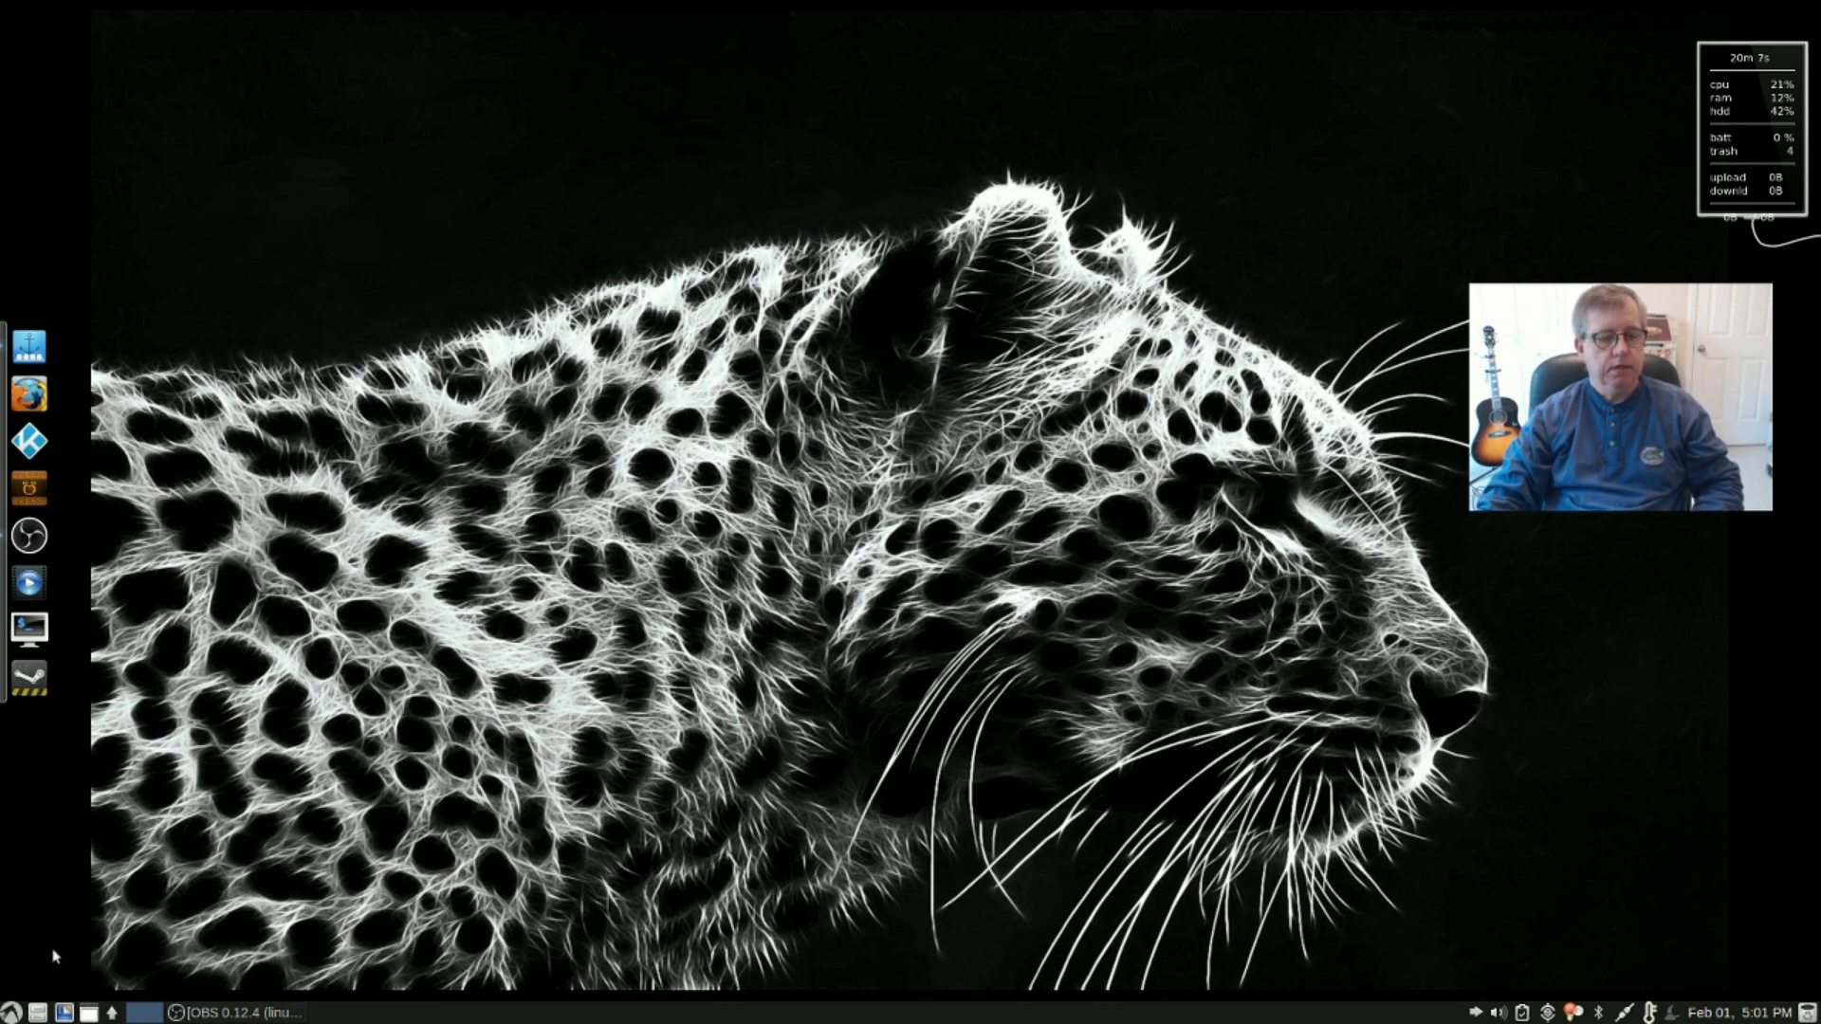
Step: Open the start menu to show categories like Accessories, Internet, Office and System Tools
{"action": "left_click", "coordinate": [12, 1013]}
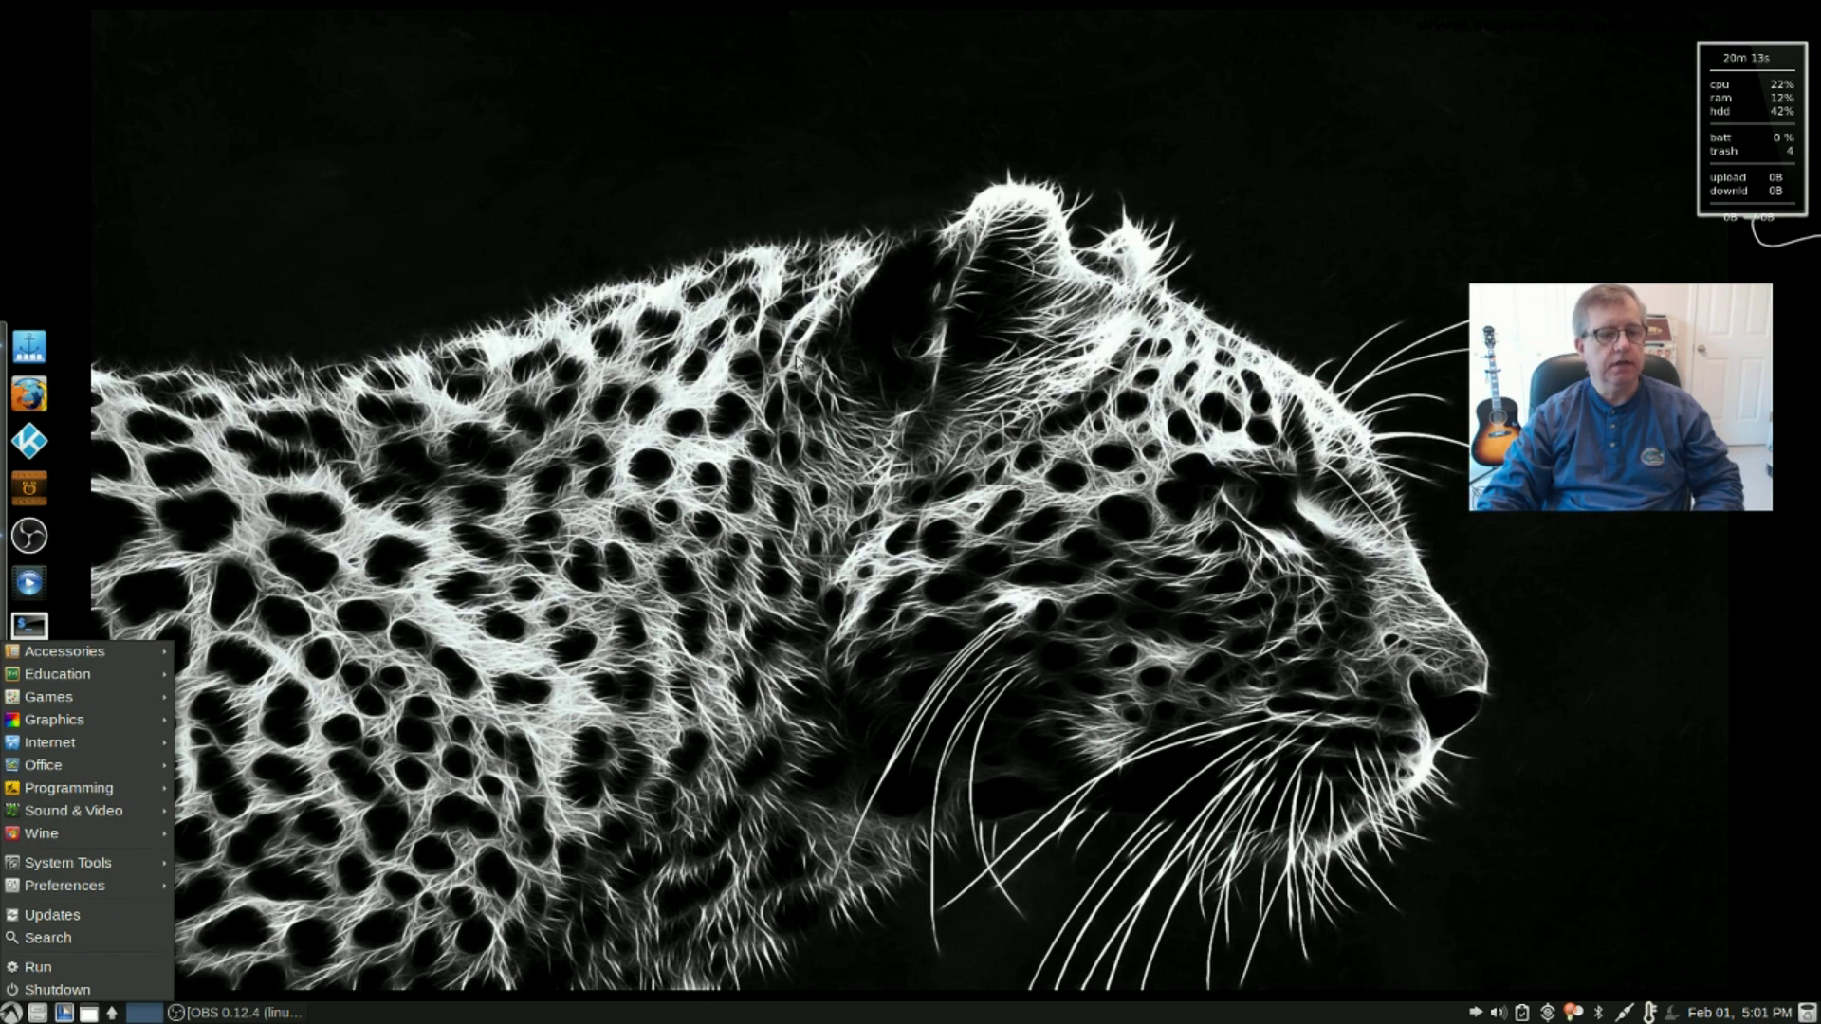
Step: Launch Chromium Web Browser from the Internet menu and center its window
{"action": "mouse_move", "coordinate": [165, 750]}
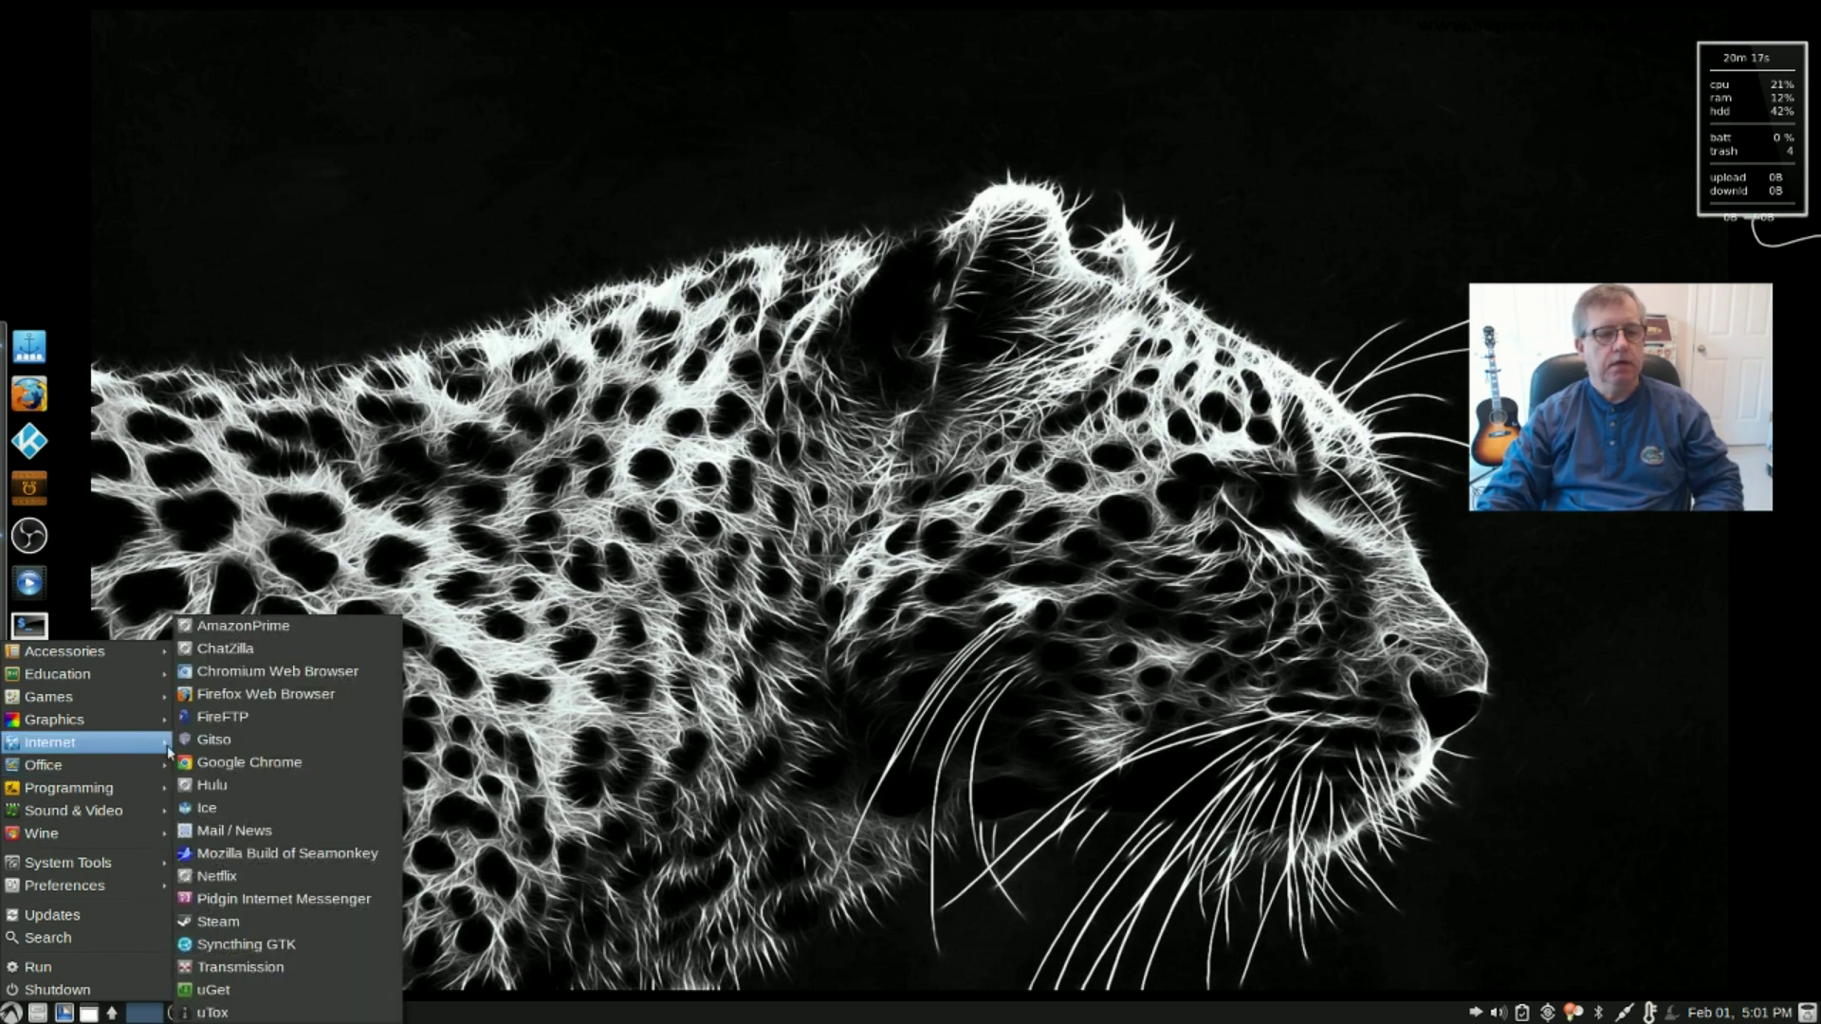
{"action": "left_click", "coordinate": [250, 674]}
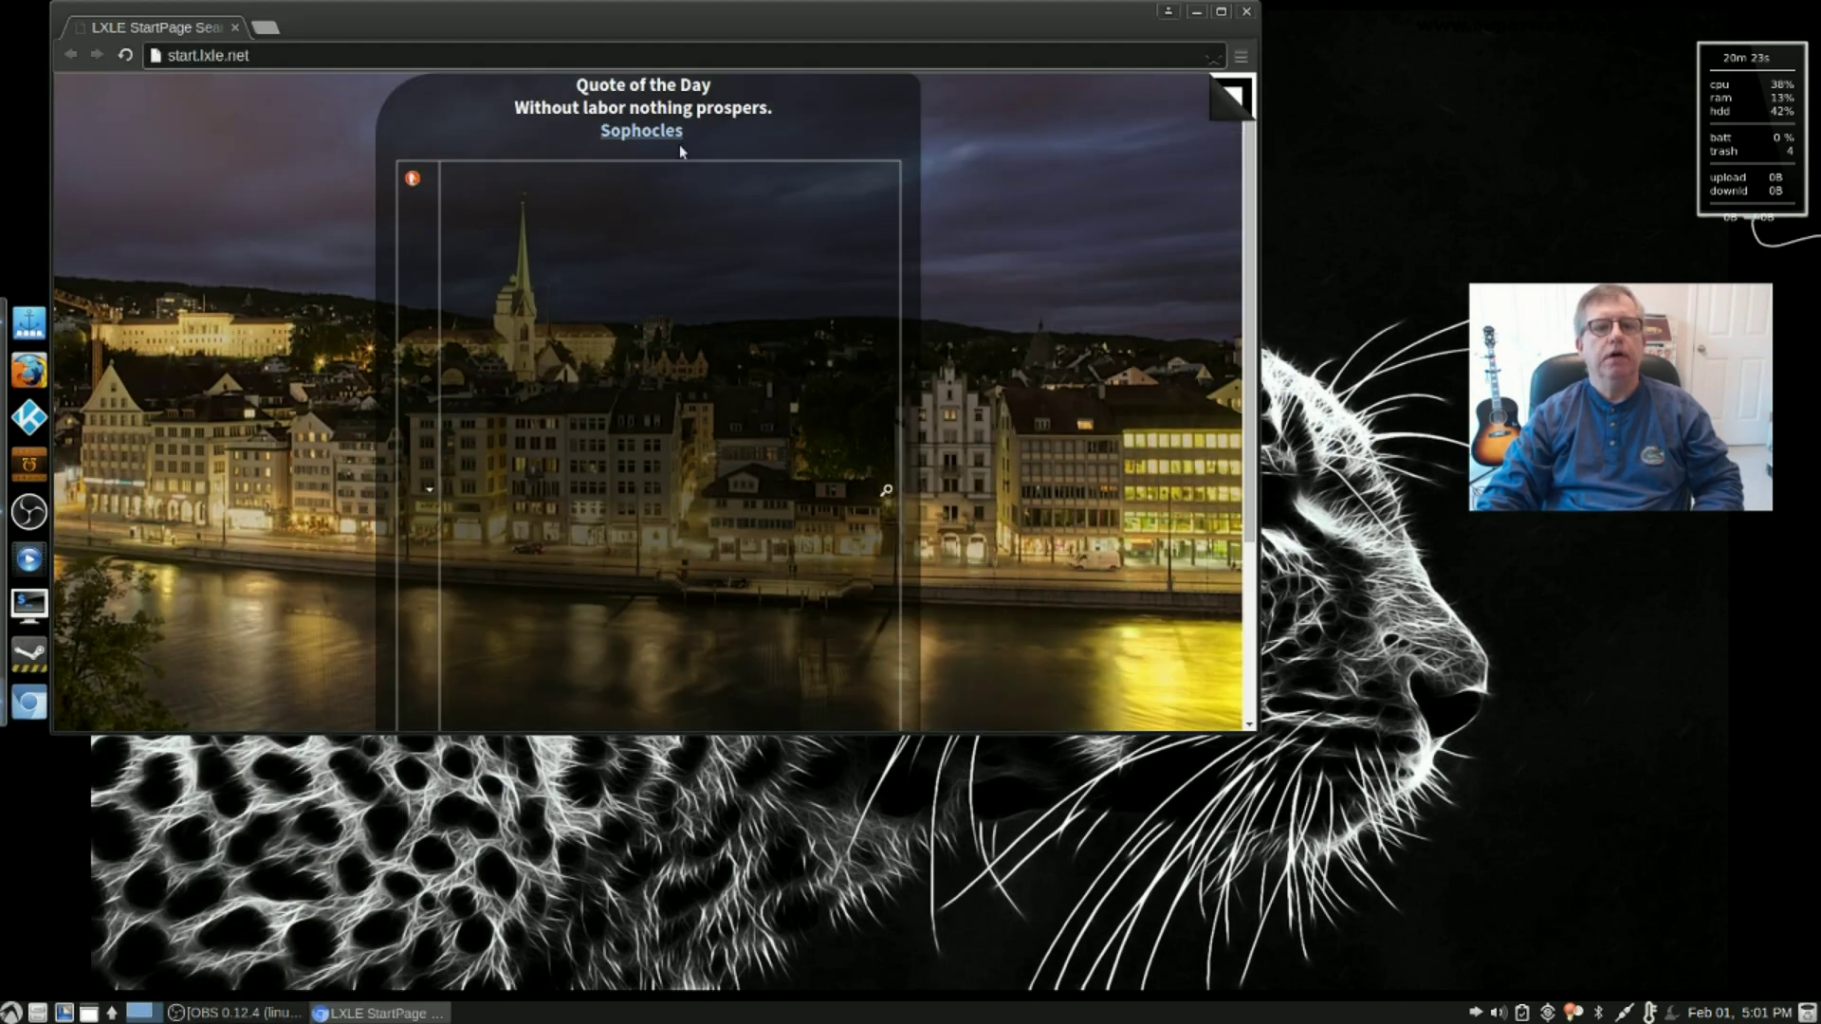
{"action": "left_click_drag", "start_coordinate": [693, 28], "coordinate": [928, 176]}
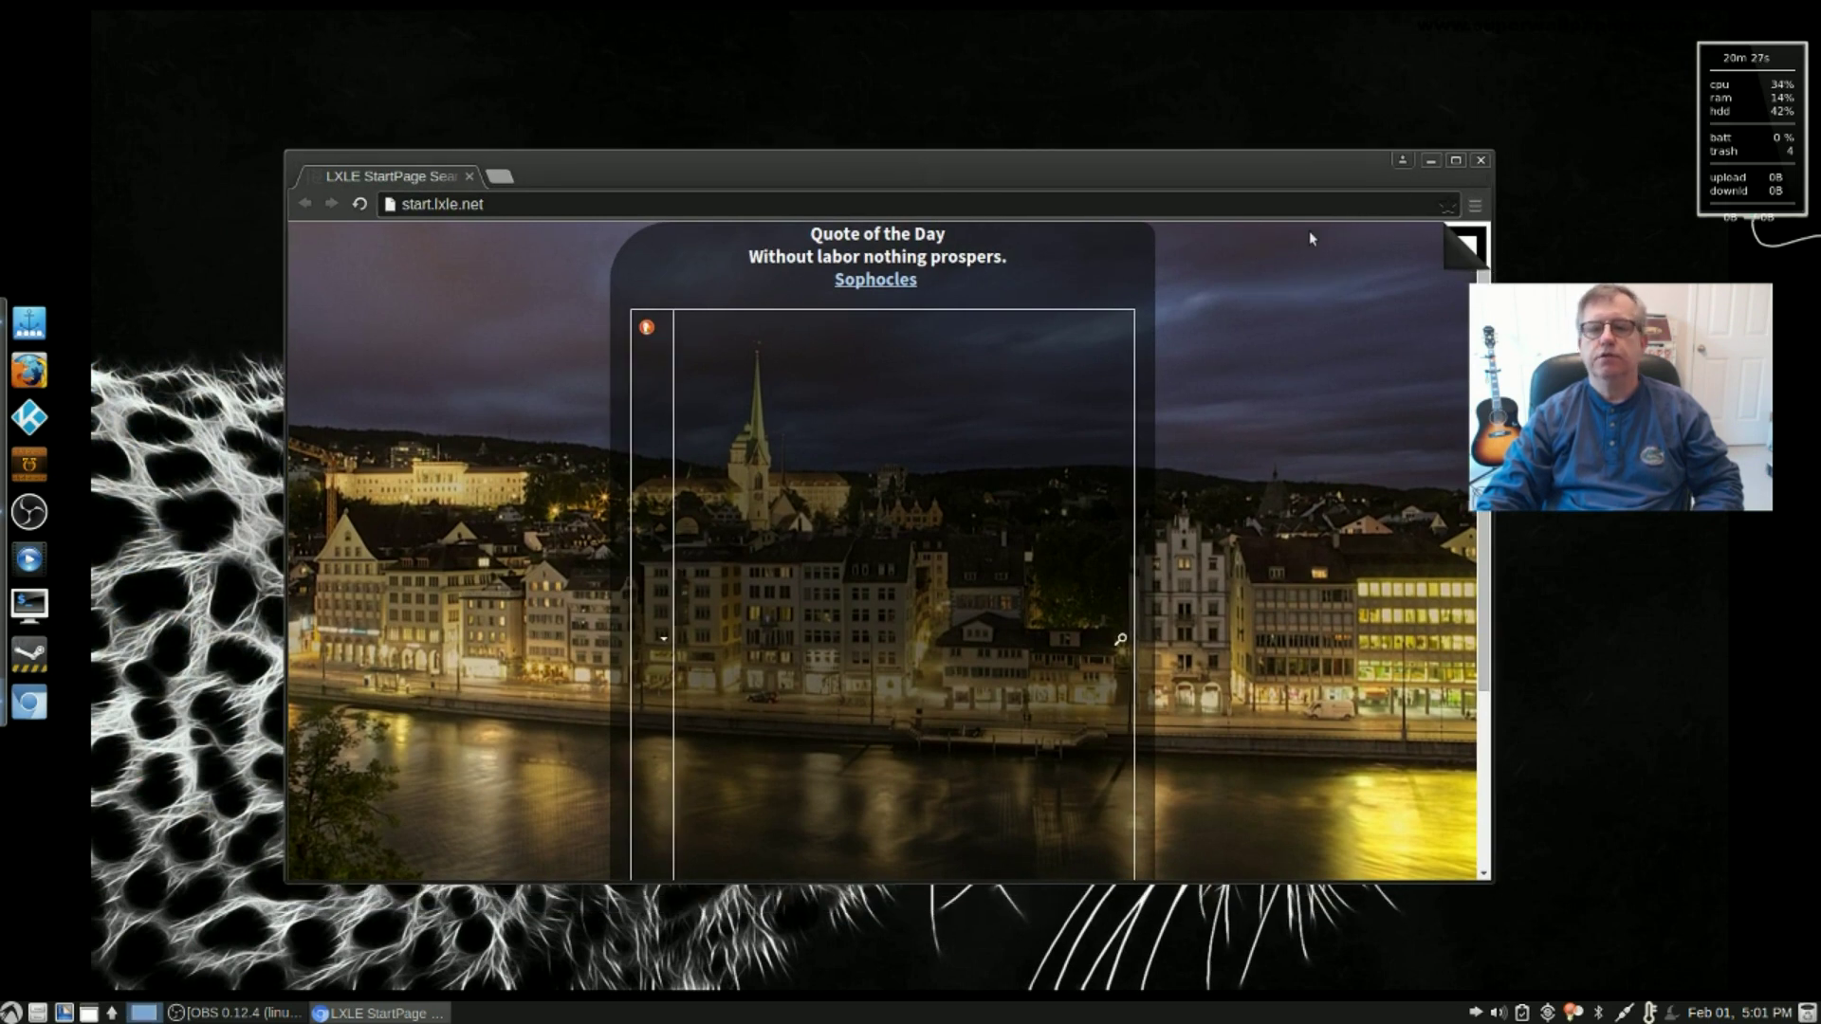
Step: Search the web for 'distrowatch' from the address bar
{"action": "left_click", "coordinate": [511, 202]}
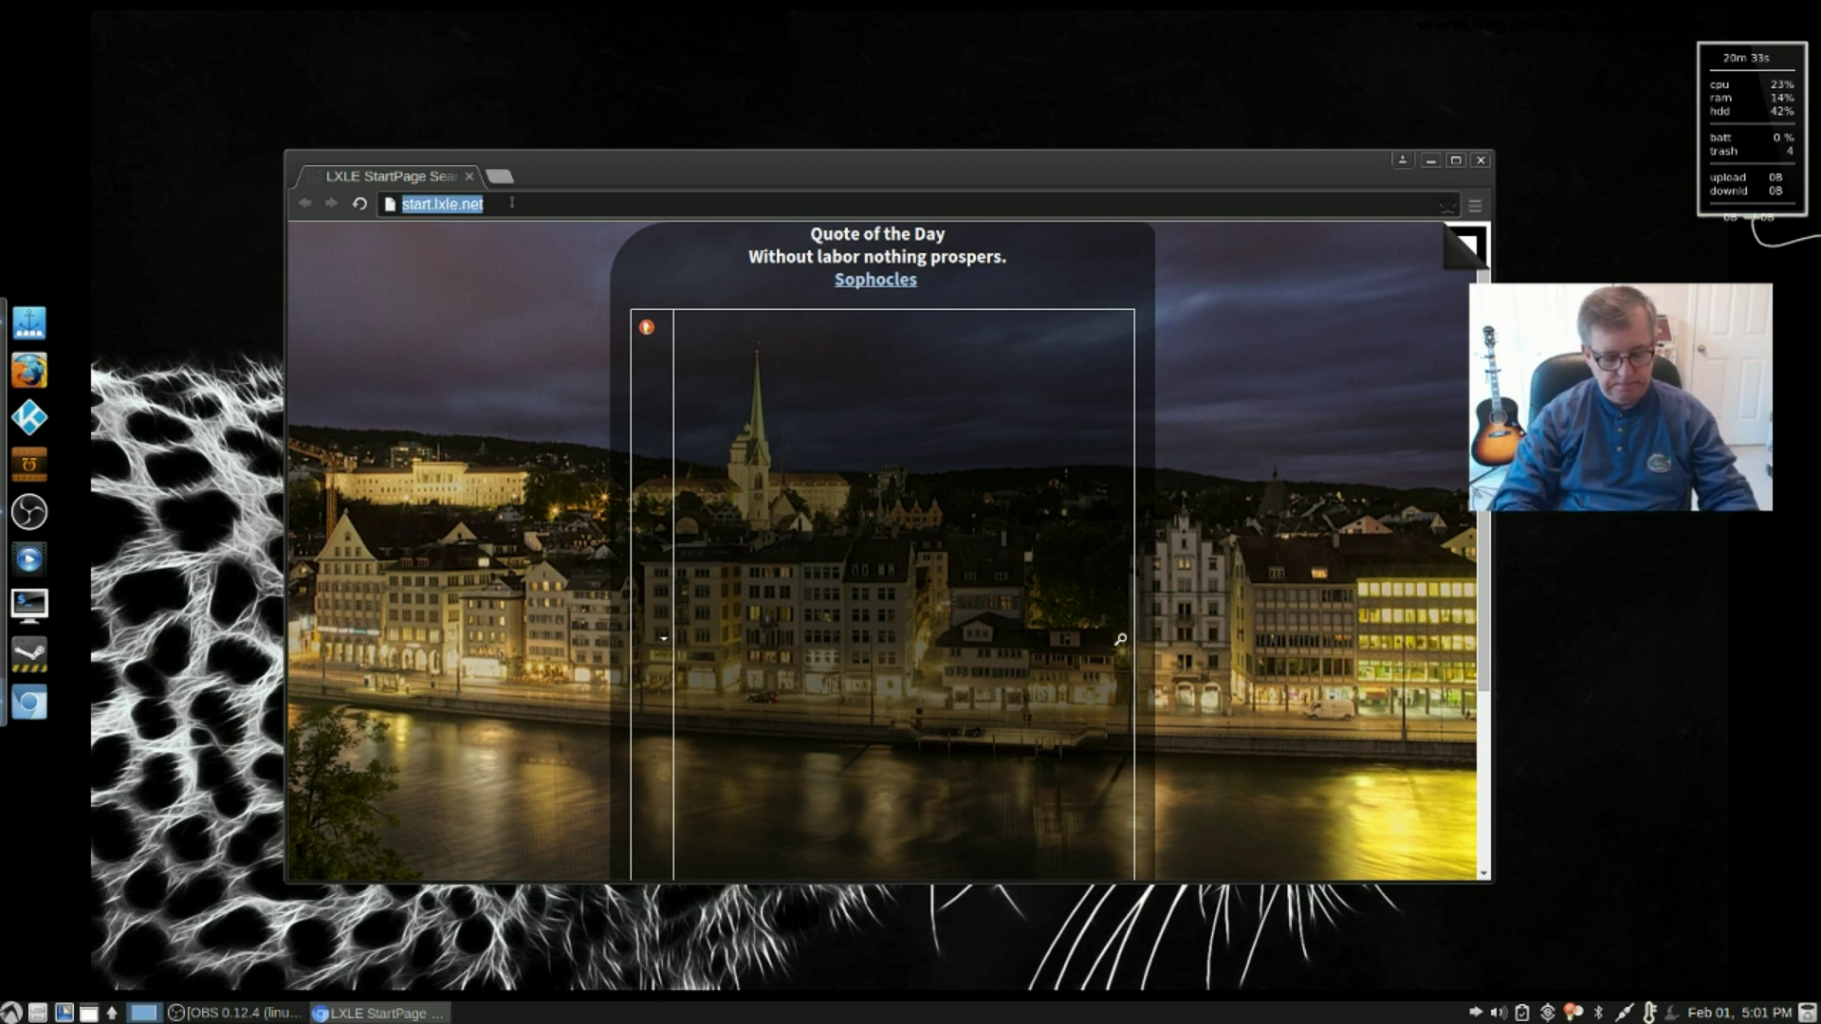
{"action": "type", "text": "dis"}
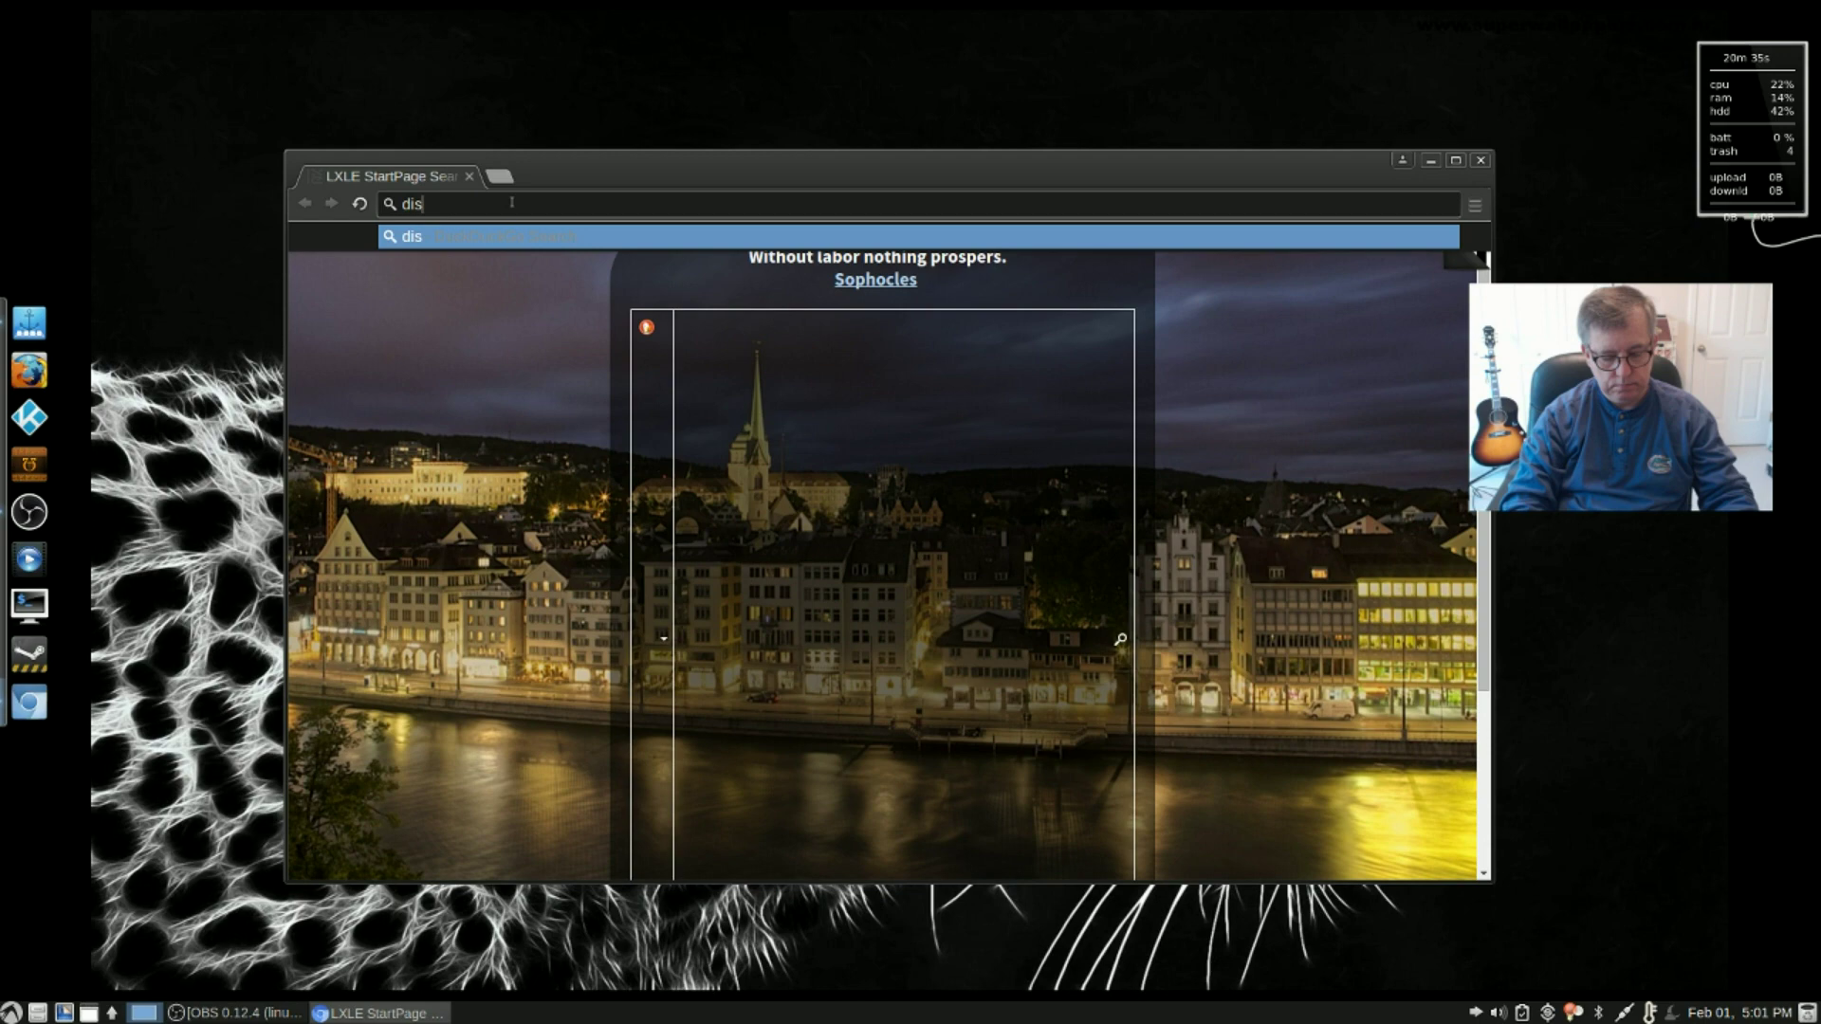
{"action": "type", "text": "trowatch"}
{"action": "key", "text": "Return"}
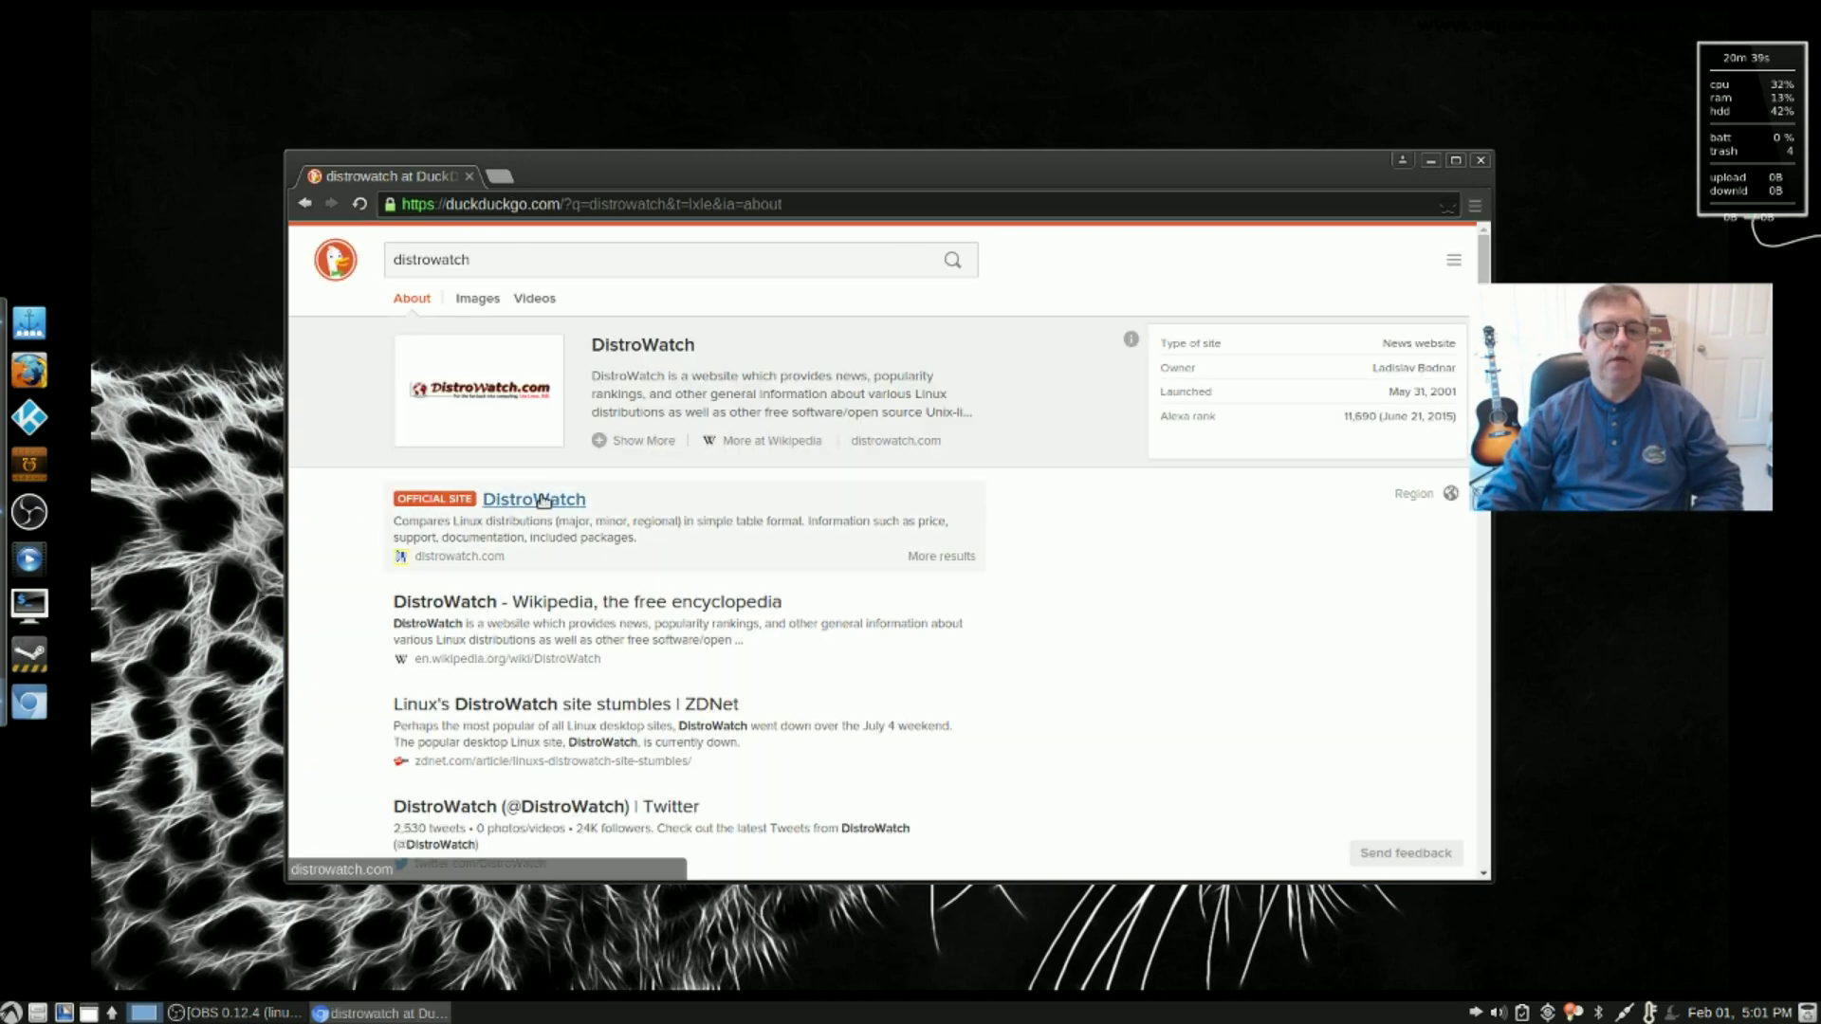
Step: Open the official DistroWatch site, read the LXLE 14.04.4 Beta news, then minimize Chromium
{"action": "left_click", "coordinate": [544, 501]}
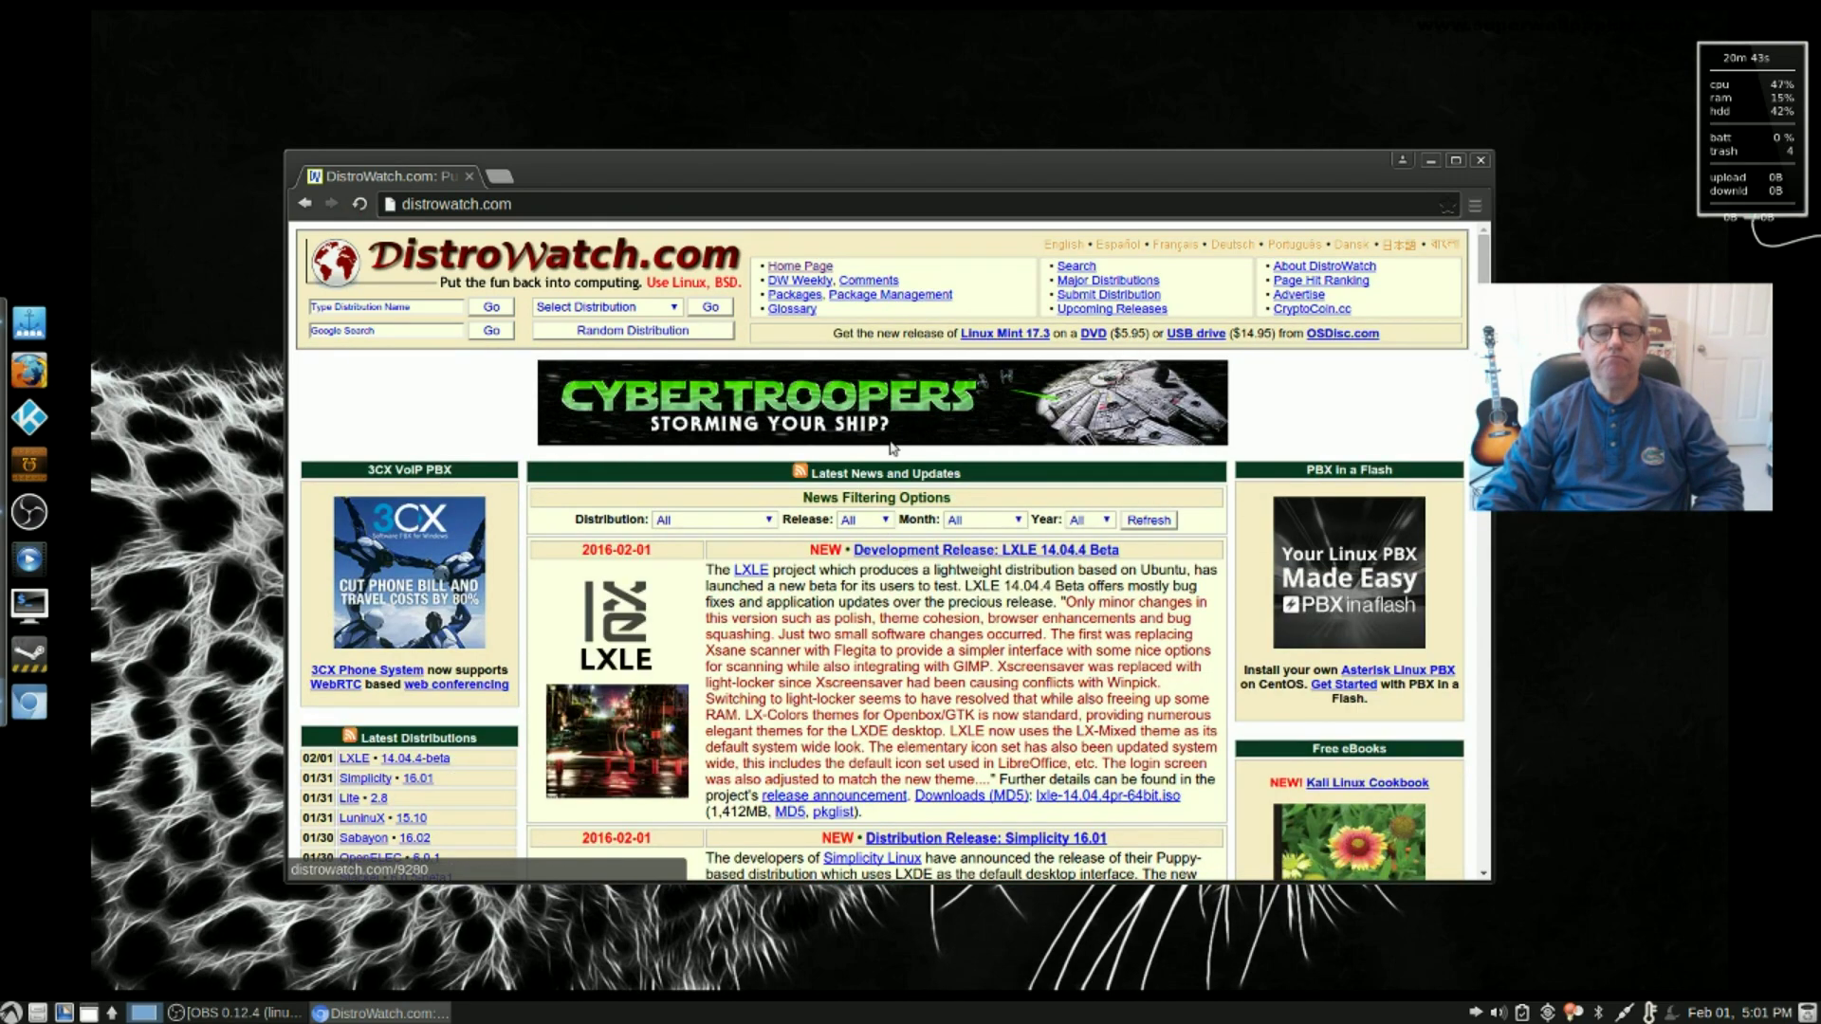
{"action": "left_click_drag", "start_coordinate": [929, 163], "coordinate": [920, 46]}
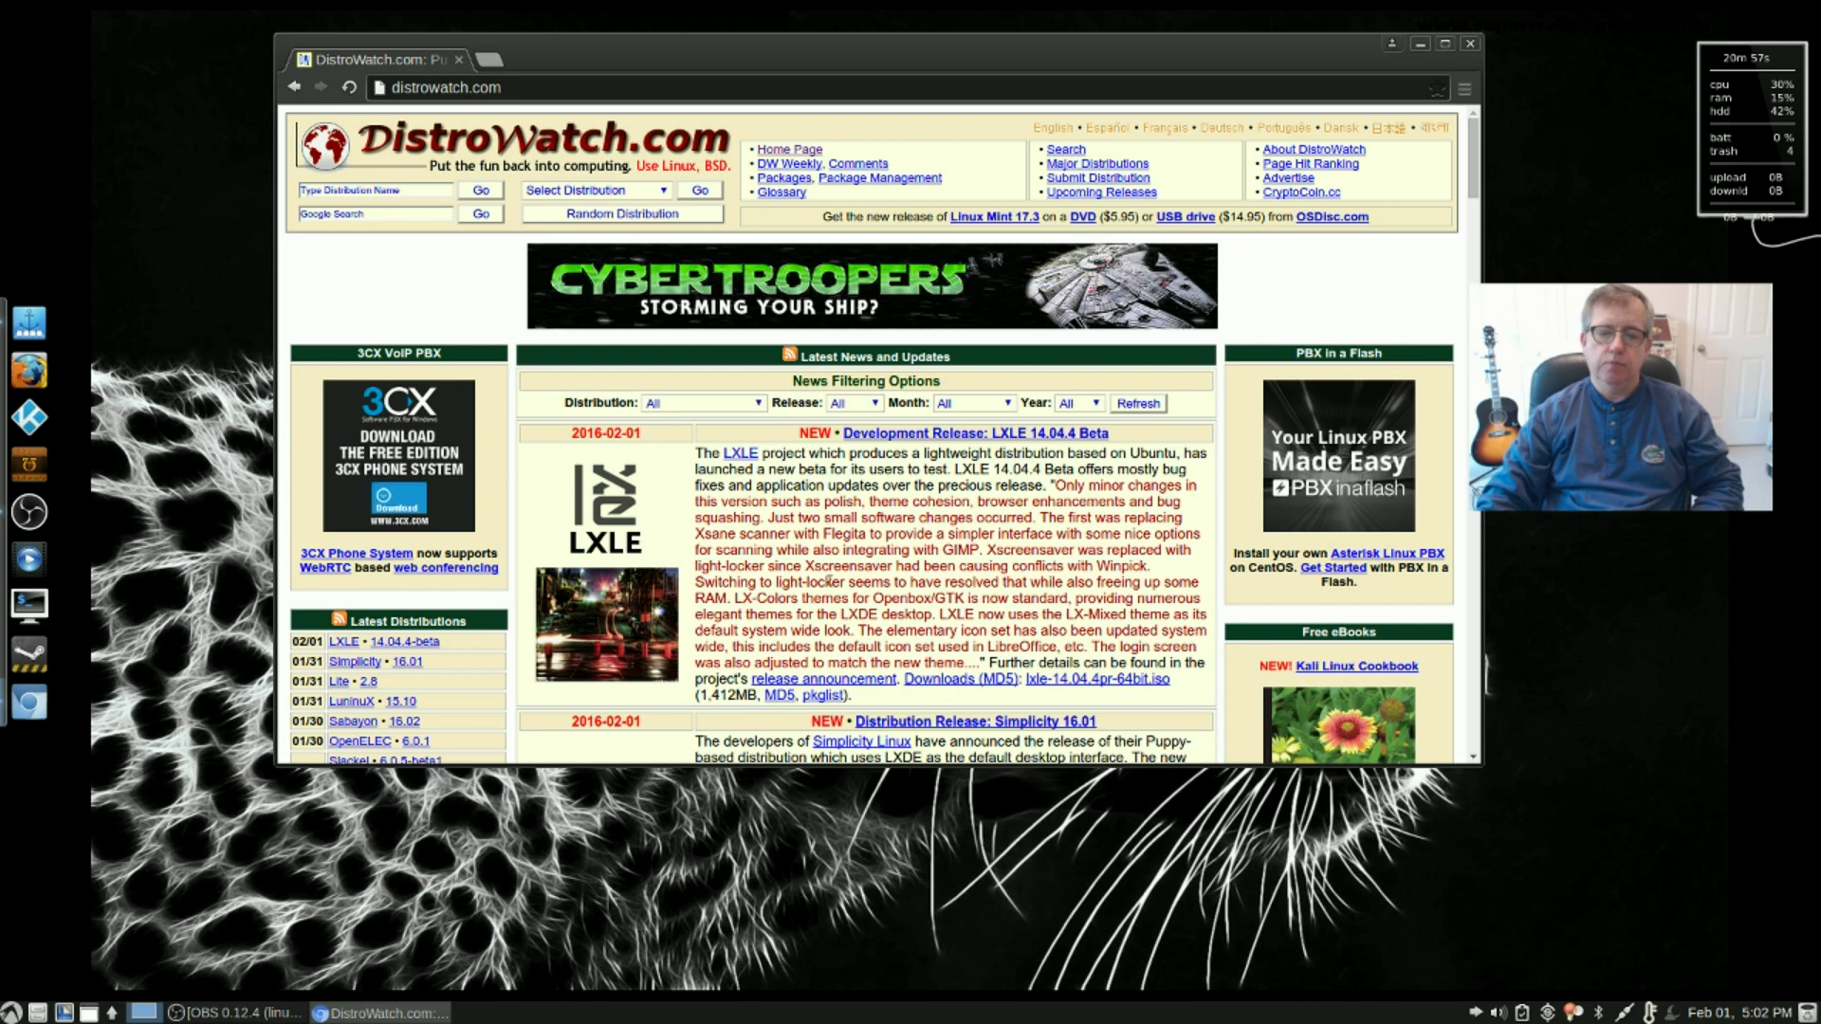
{"action": "left_click", "coordinate": [1420, 44]}
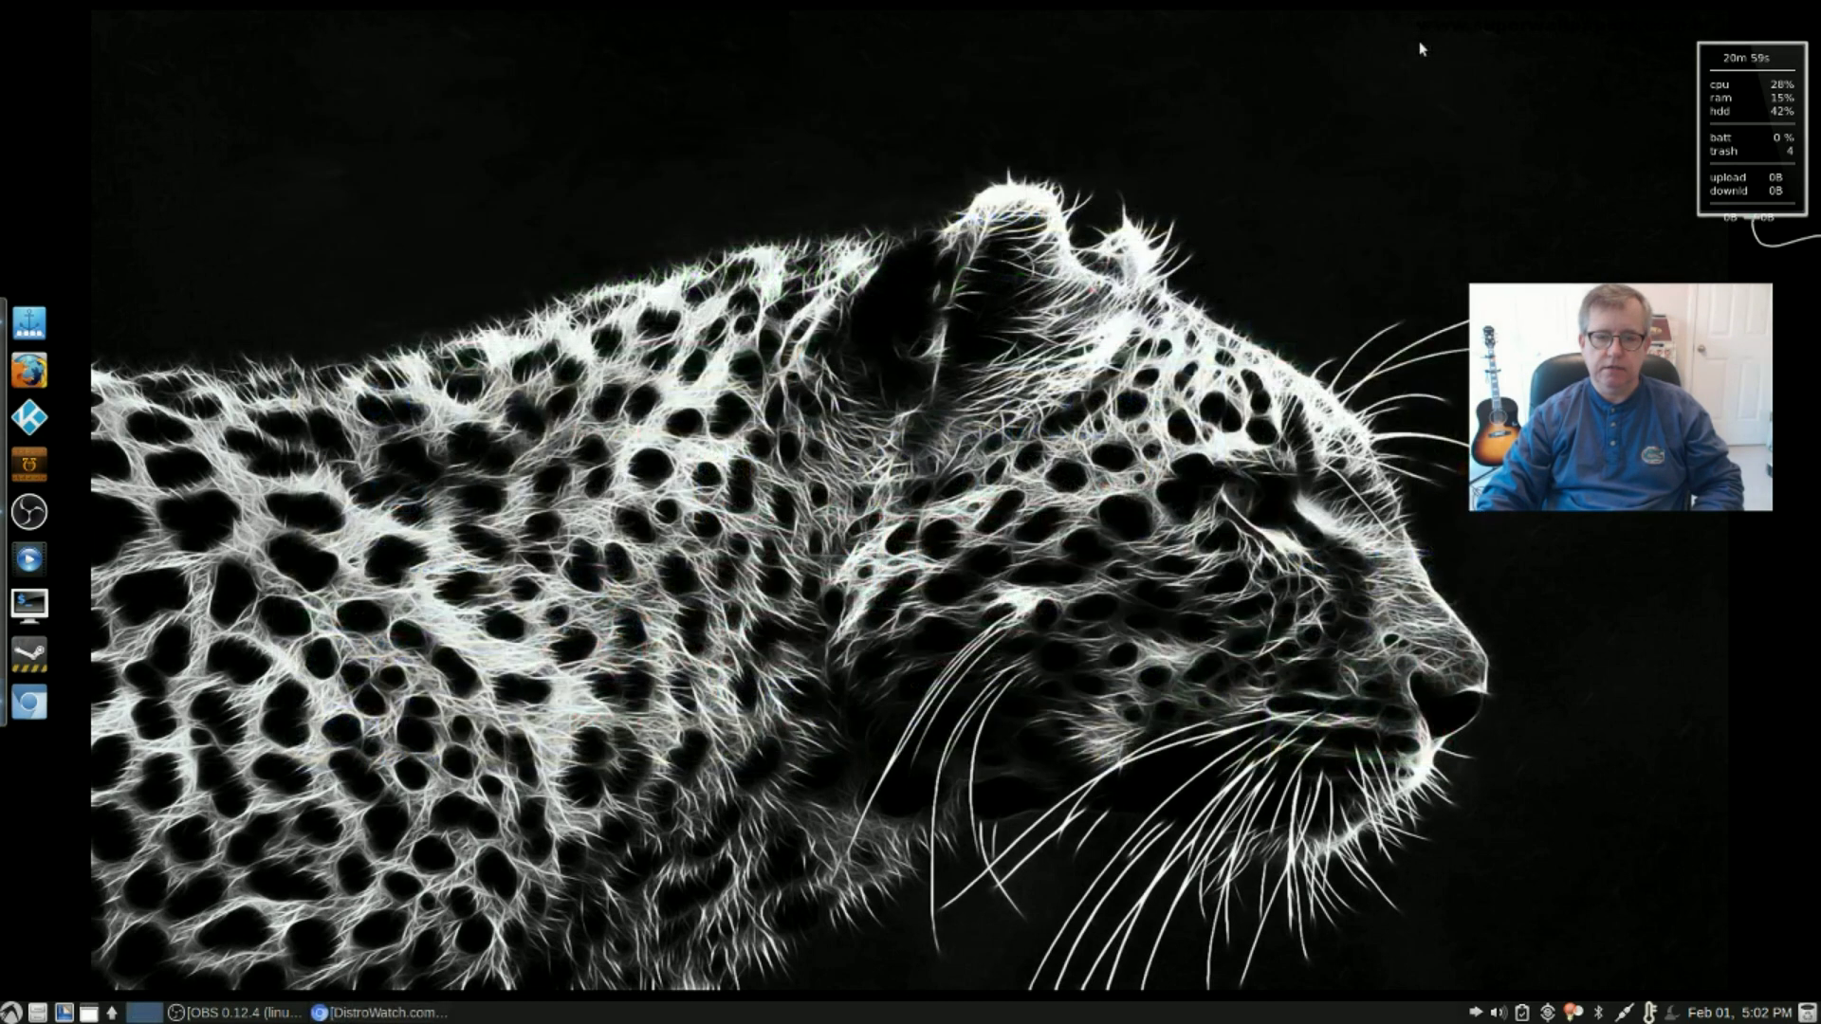
Step: Launch Openbox Configuration Manager from the Preferences menu
{"action": "left_click", "coordinate": [17, 1011]}
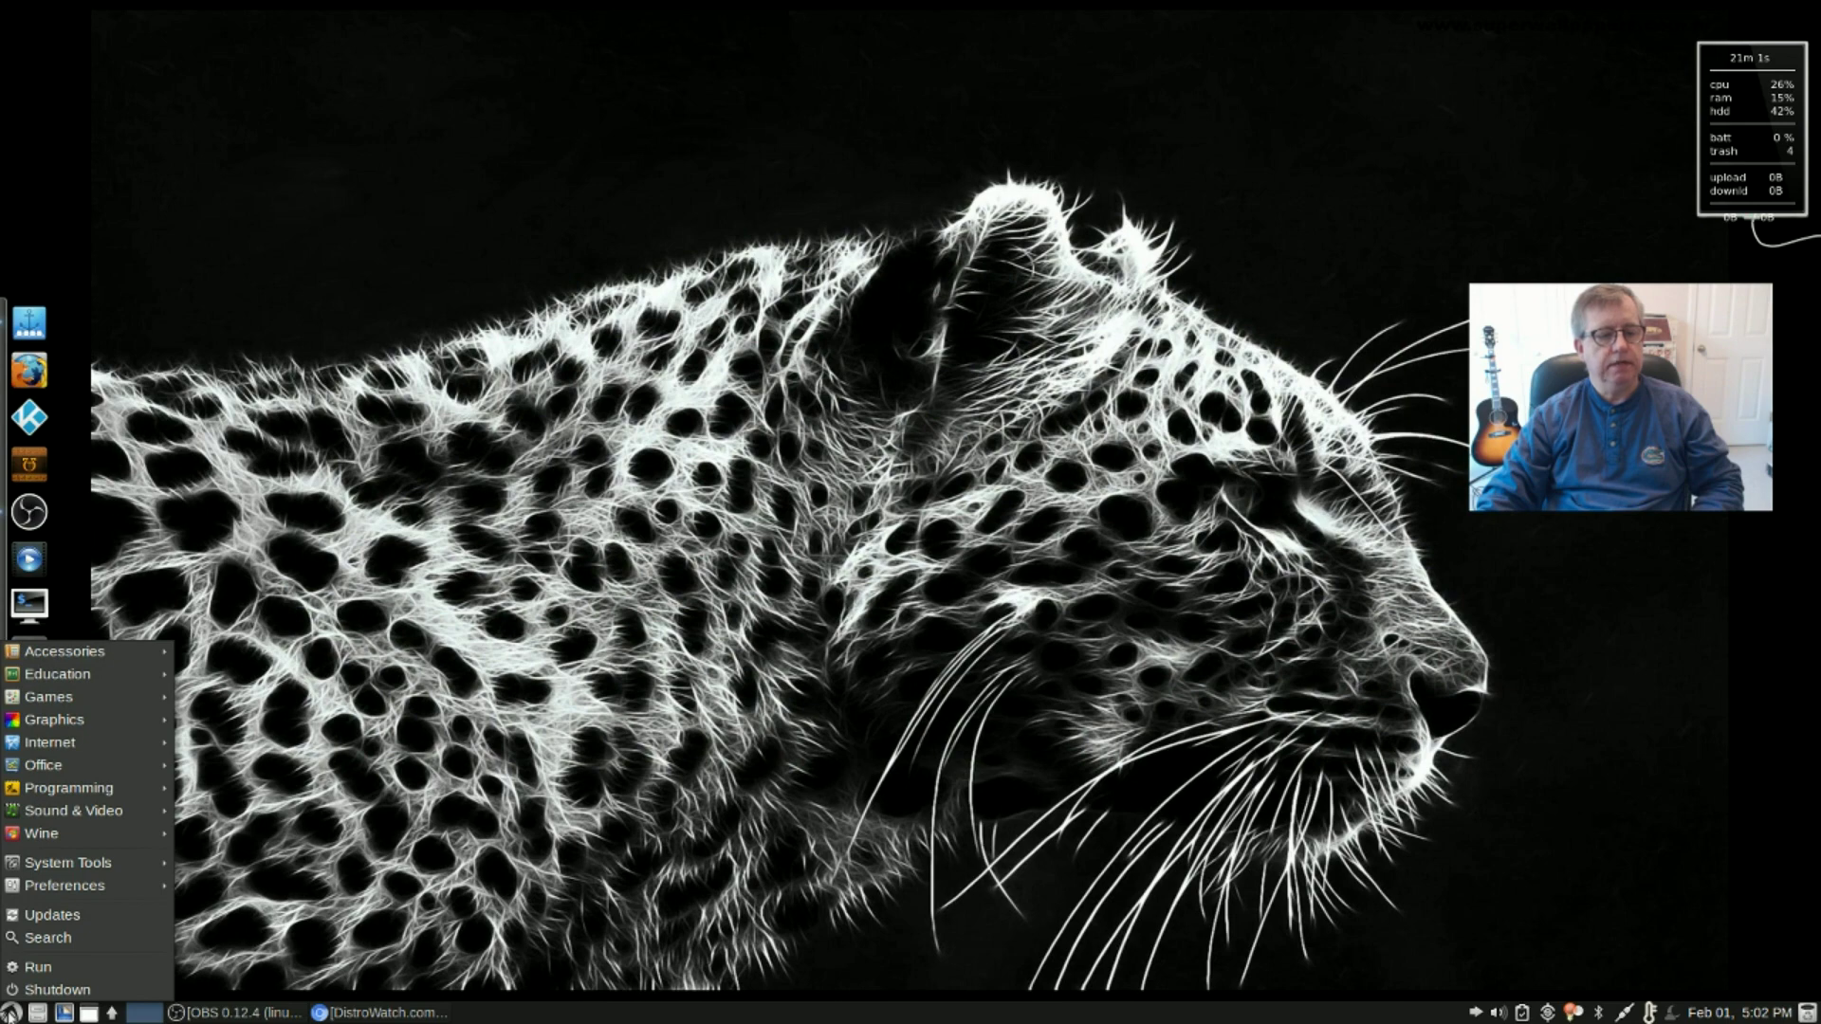
{"action": "mouse_move", "coordinate": [118, 895]}
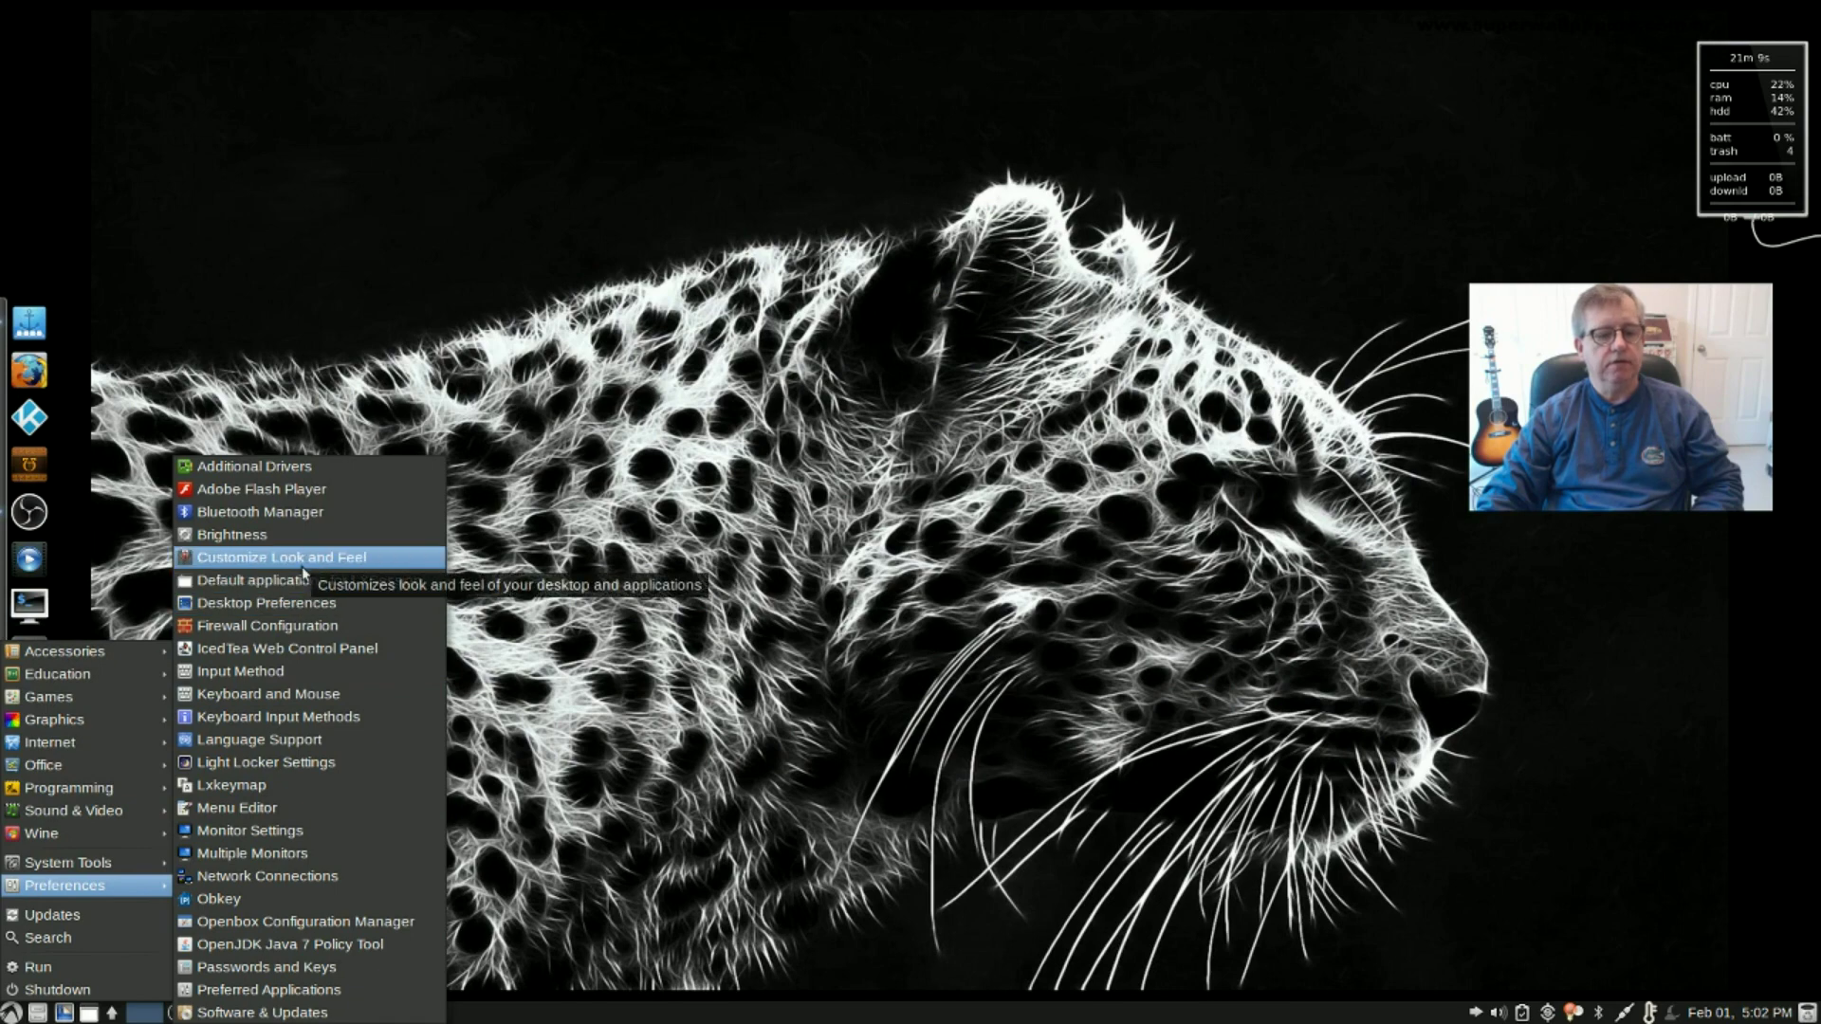
{"action": "left_click", "coordinate": [293, 923]}
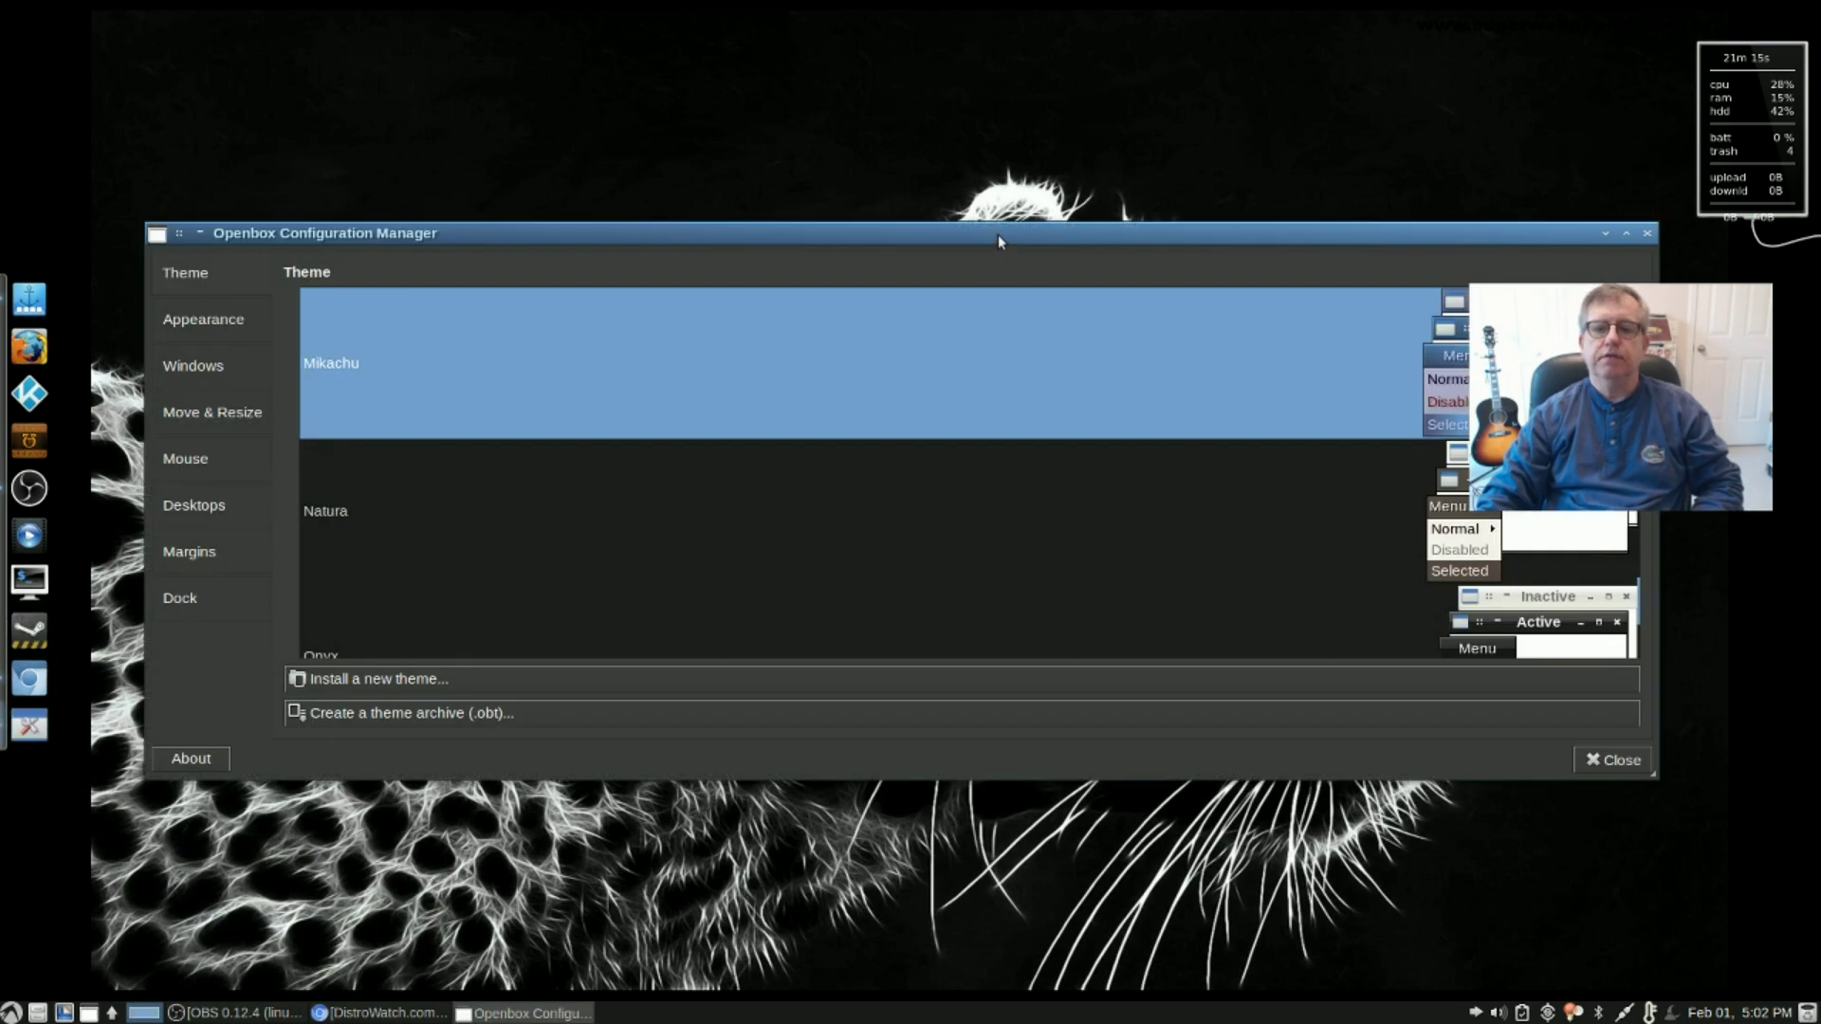
Step: Scroll the theme list and apply the Syscrash window theme instead of Mikachu
{"action": "left_click_drag", "start_coordinate": [998, 235], "coordinate": [999, 159]}
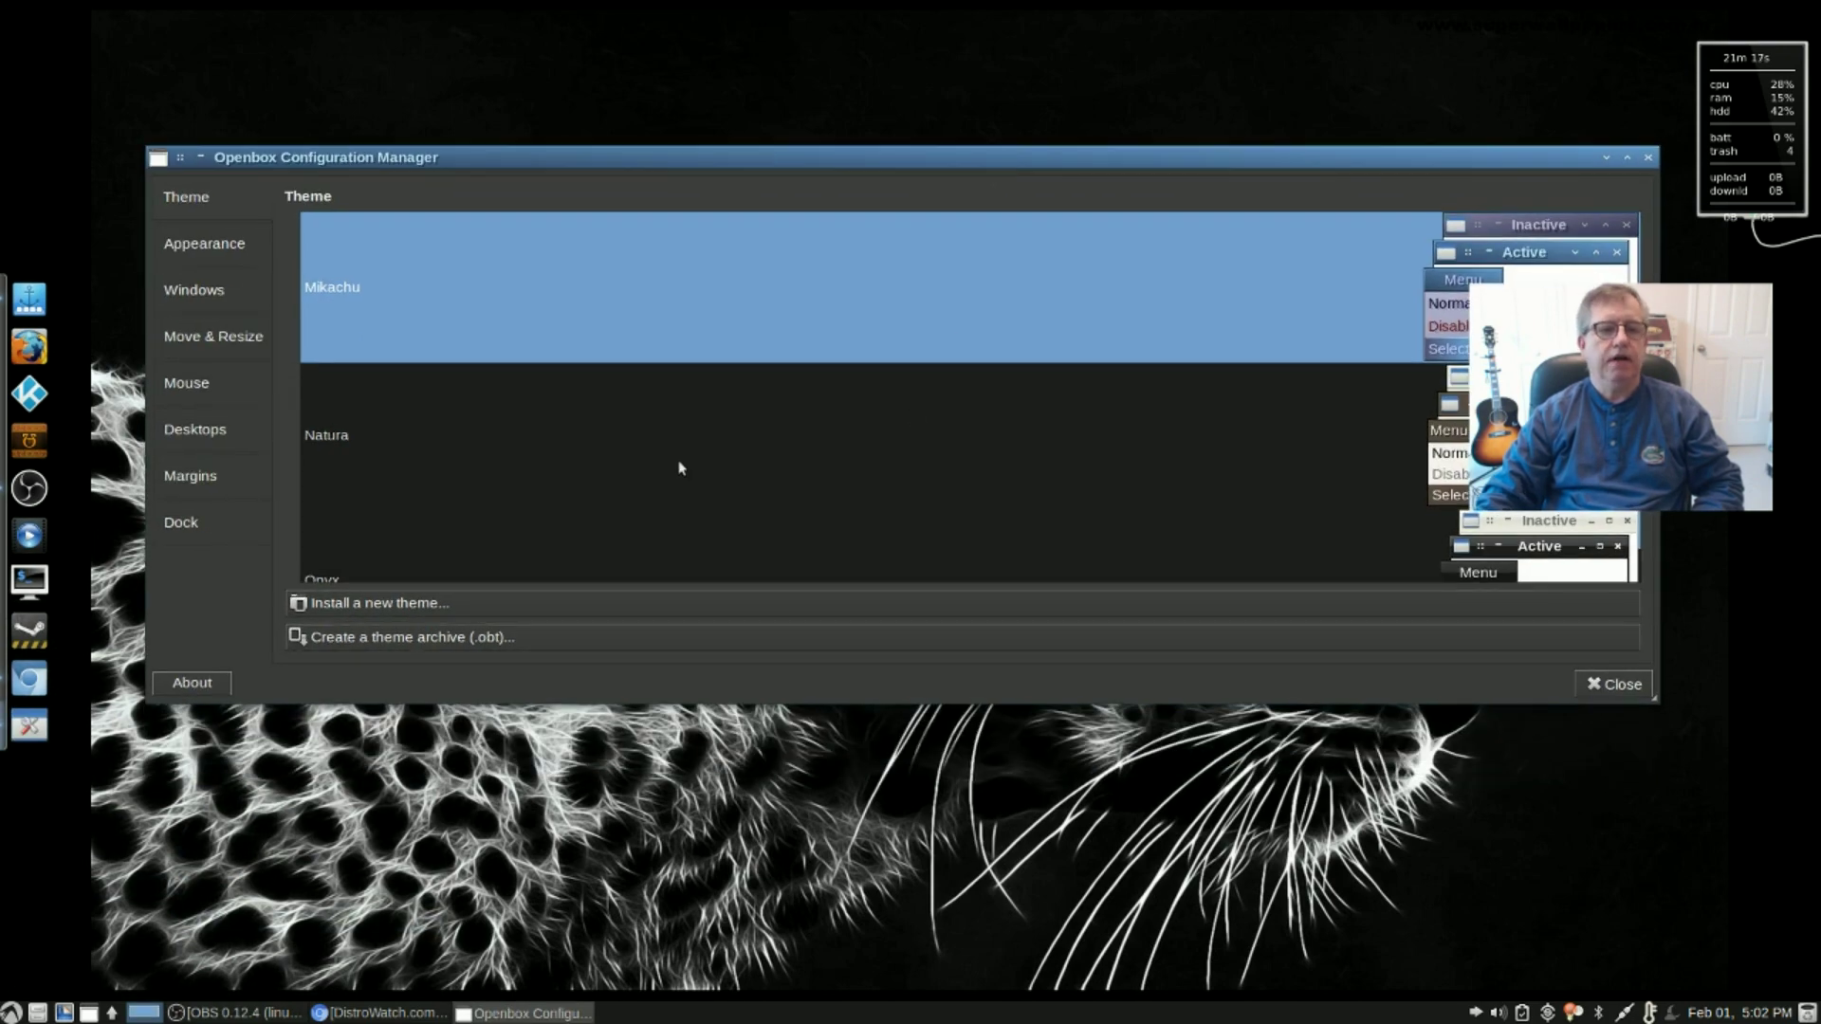
{"action": "scroll", "coordinate": [683, 467], "scroll_direction": "down", "scroll_amount": 1}
{"action": "scroll", "coordinate": [683, 465], "scroll_direction": "down", "scroll_amount": 2}
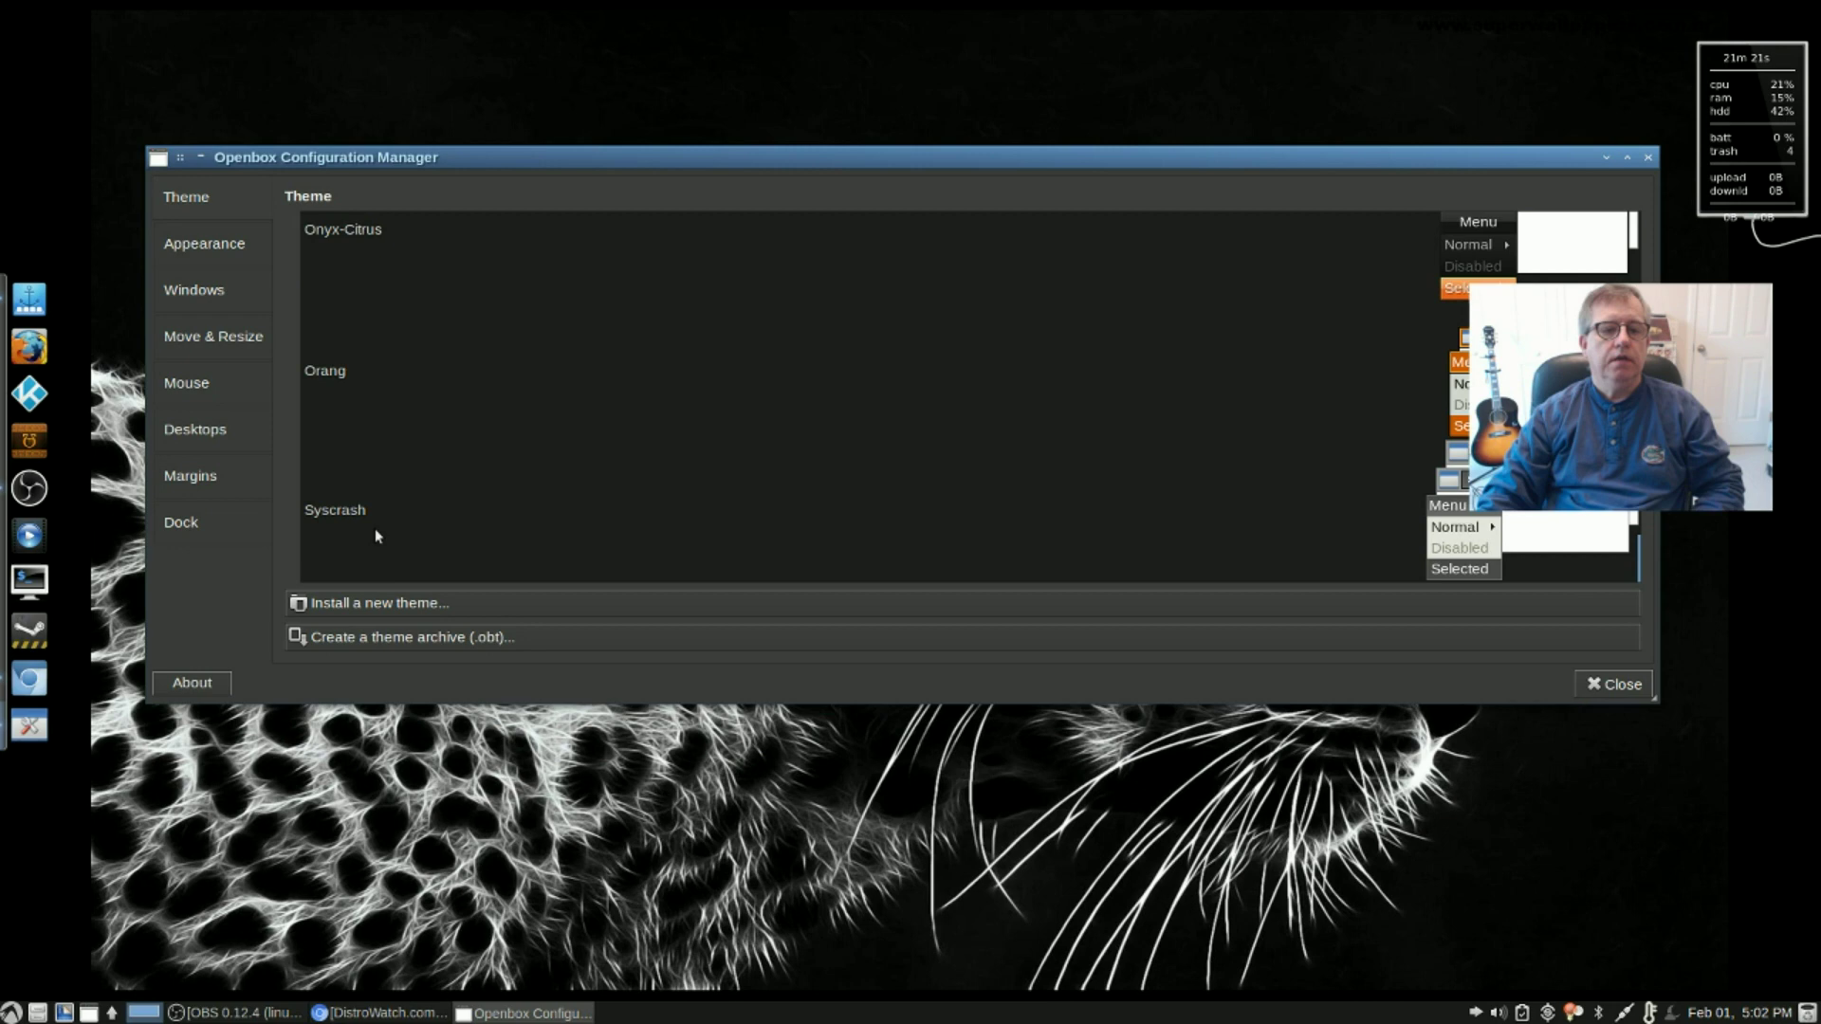
{"action": "scroll", "coordinate": [569, 523], "scroll_direction": "up", "scroll_amount": 3}
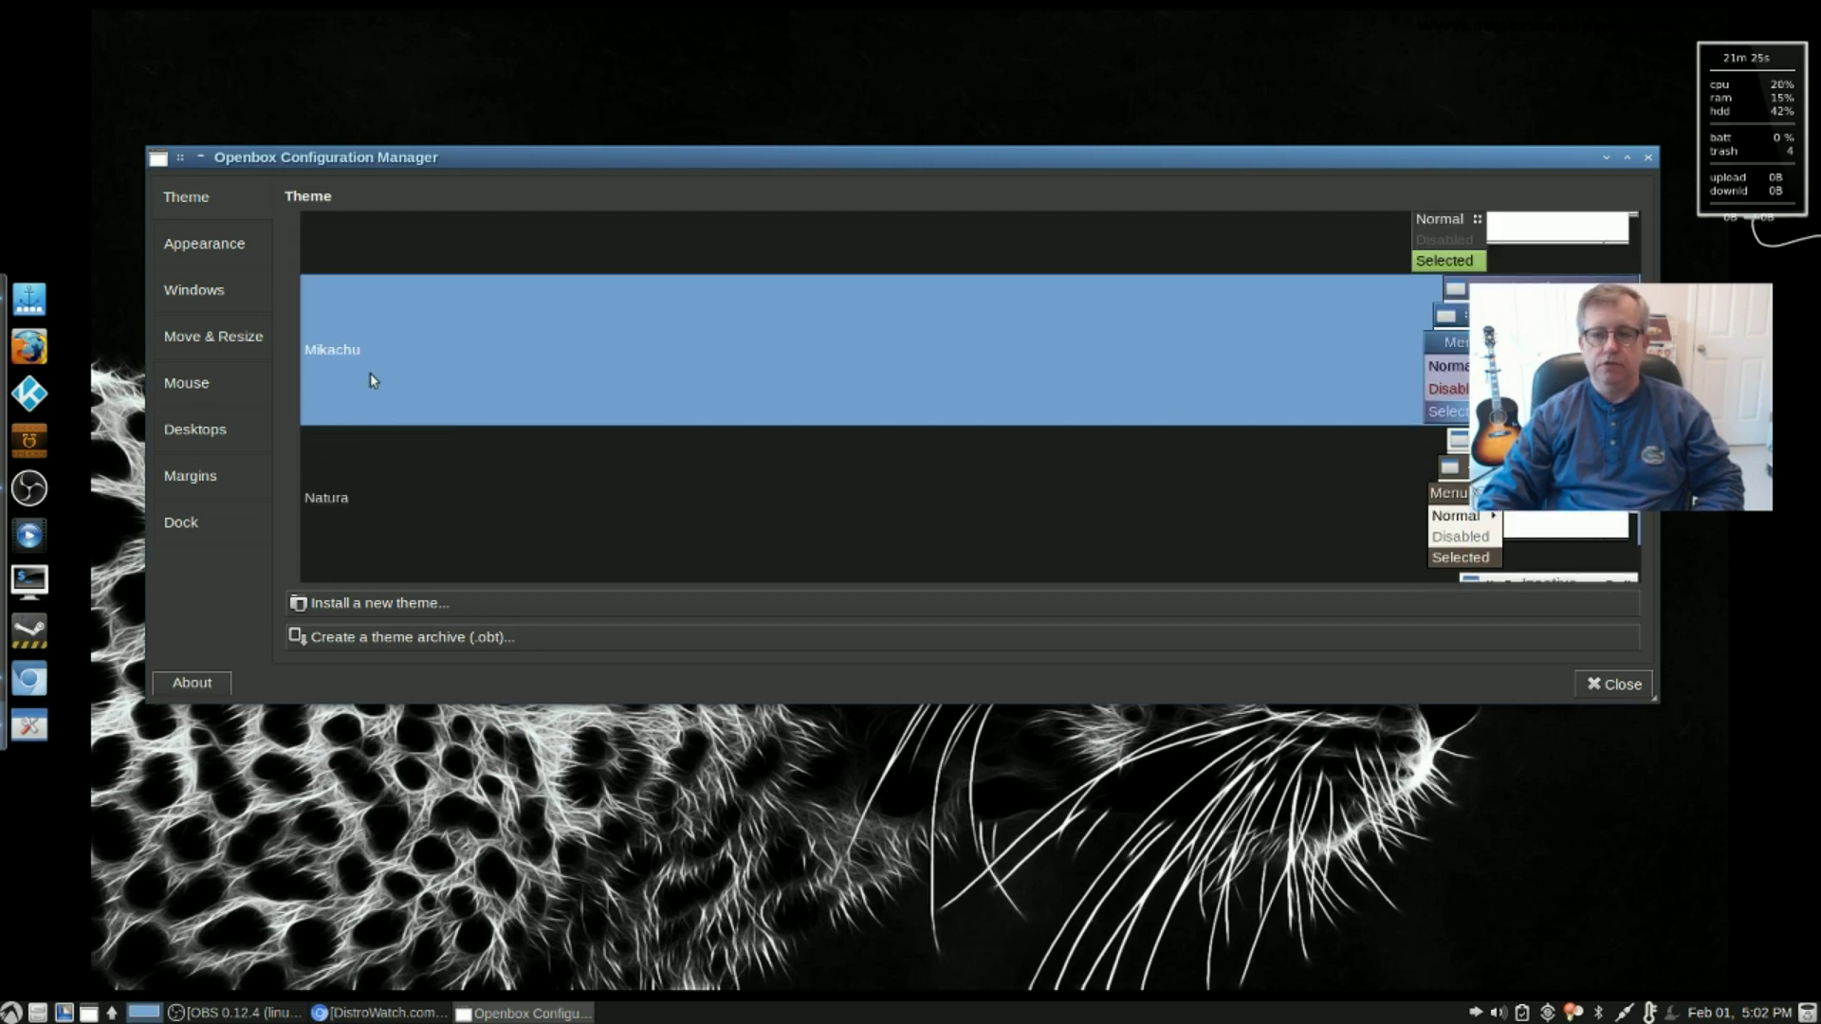
{"action": "scroll", "coordinate": [669, 363], "scroll_direction": "down", "scroll_amount": 3}
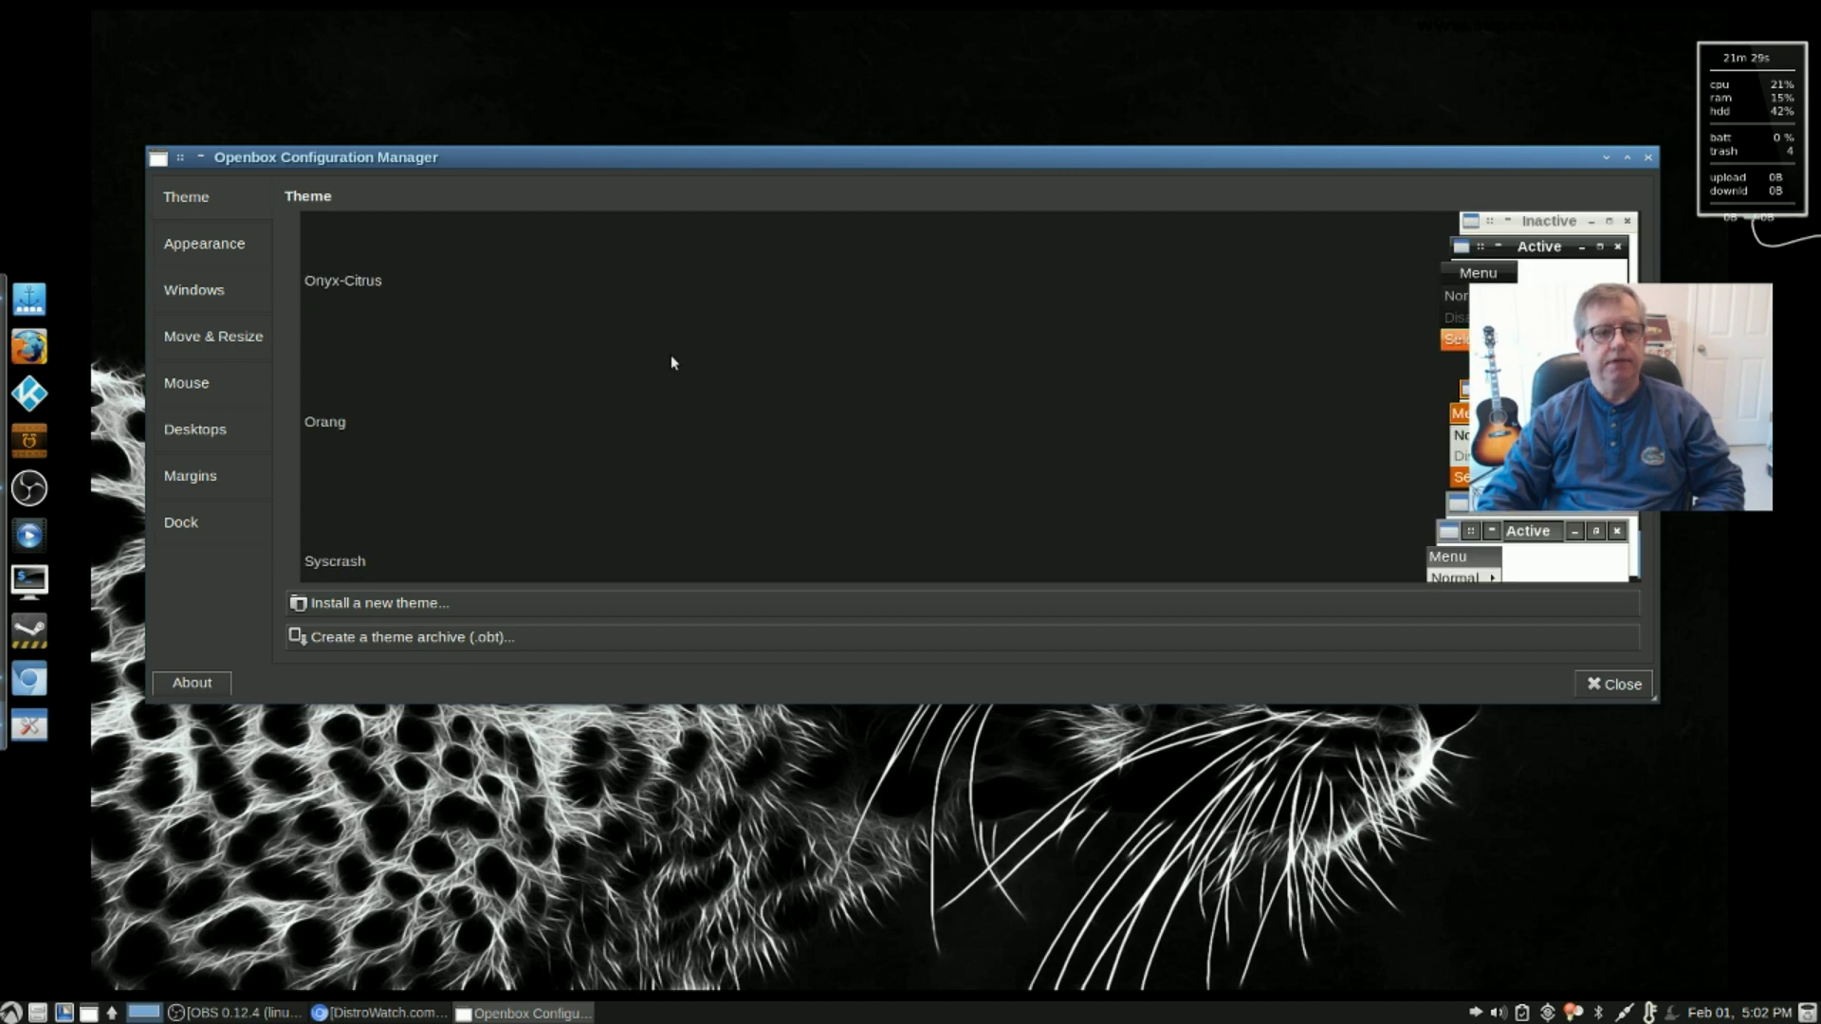
{"action": "left_click", "coordinate": [624, 524]}
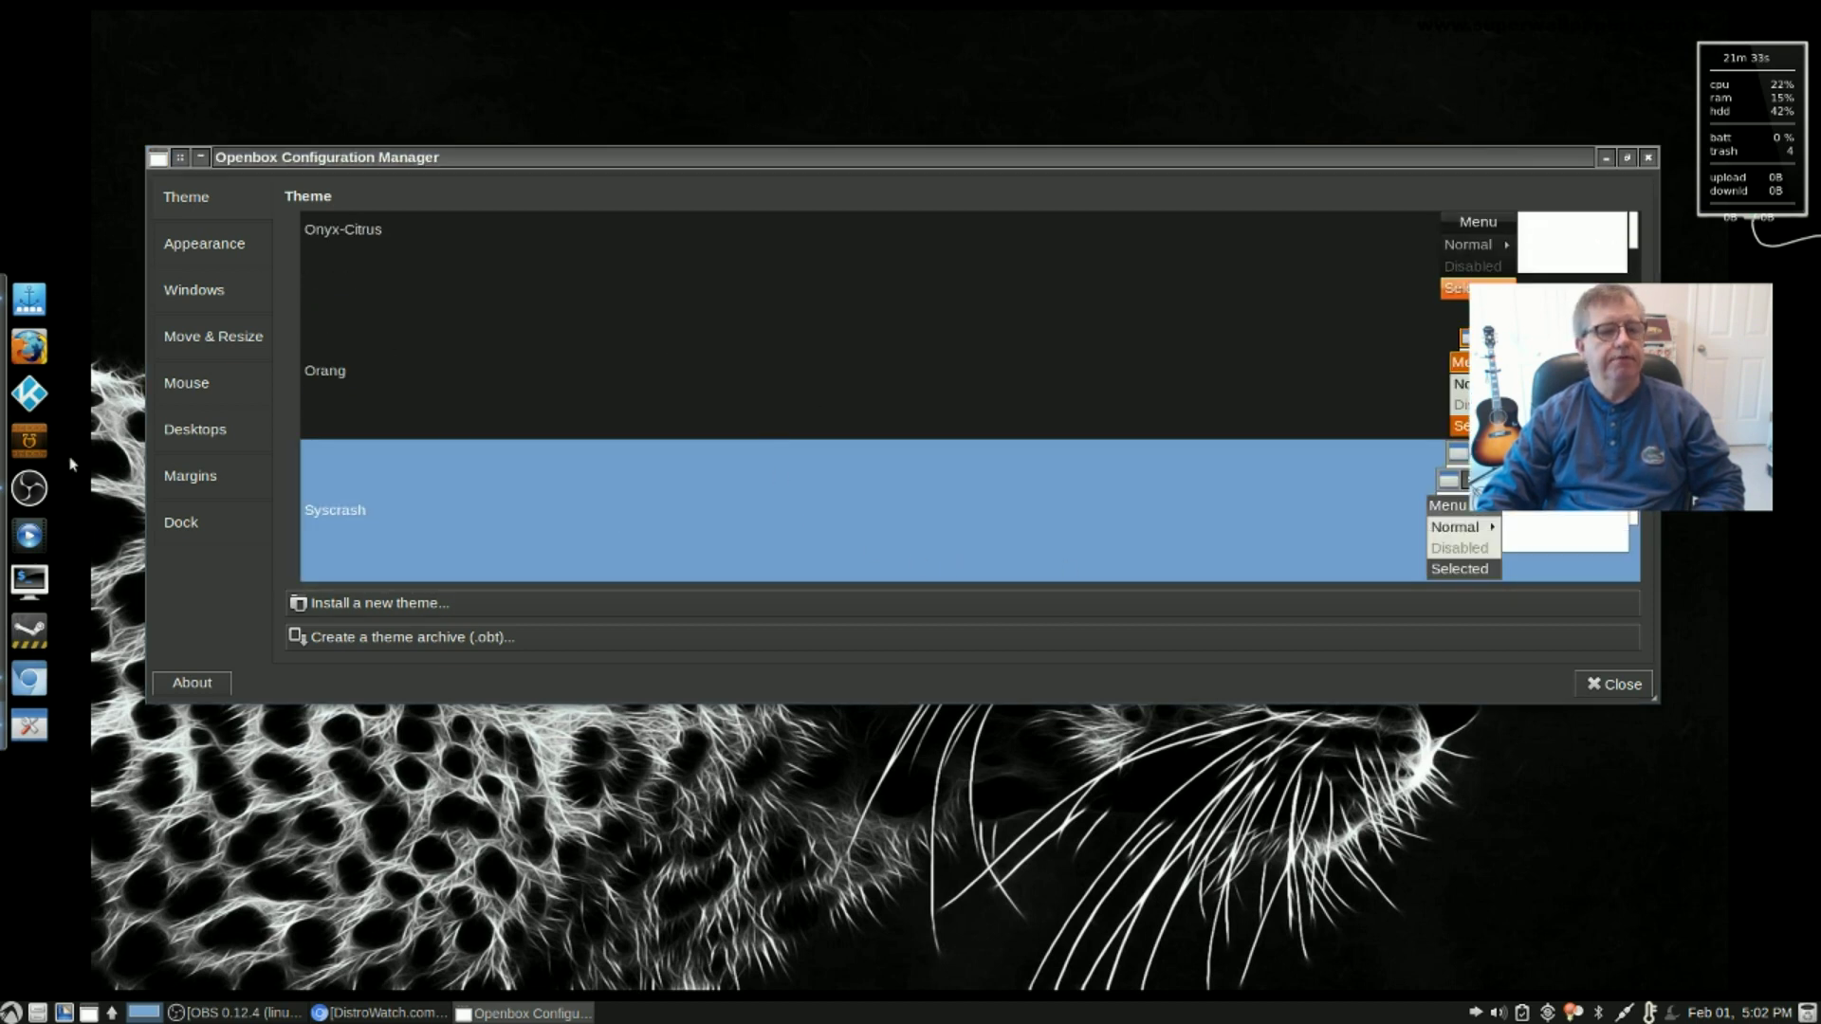
Step: Open the empty Desktop folder in PCManFM and arrange it beside the Openbox settings window
{"action": "left_click", "coordinate": [38, 1013]}
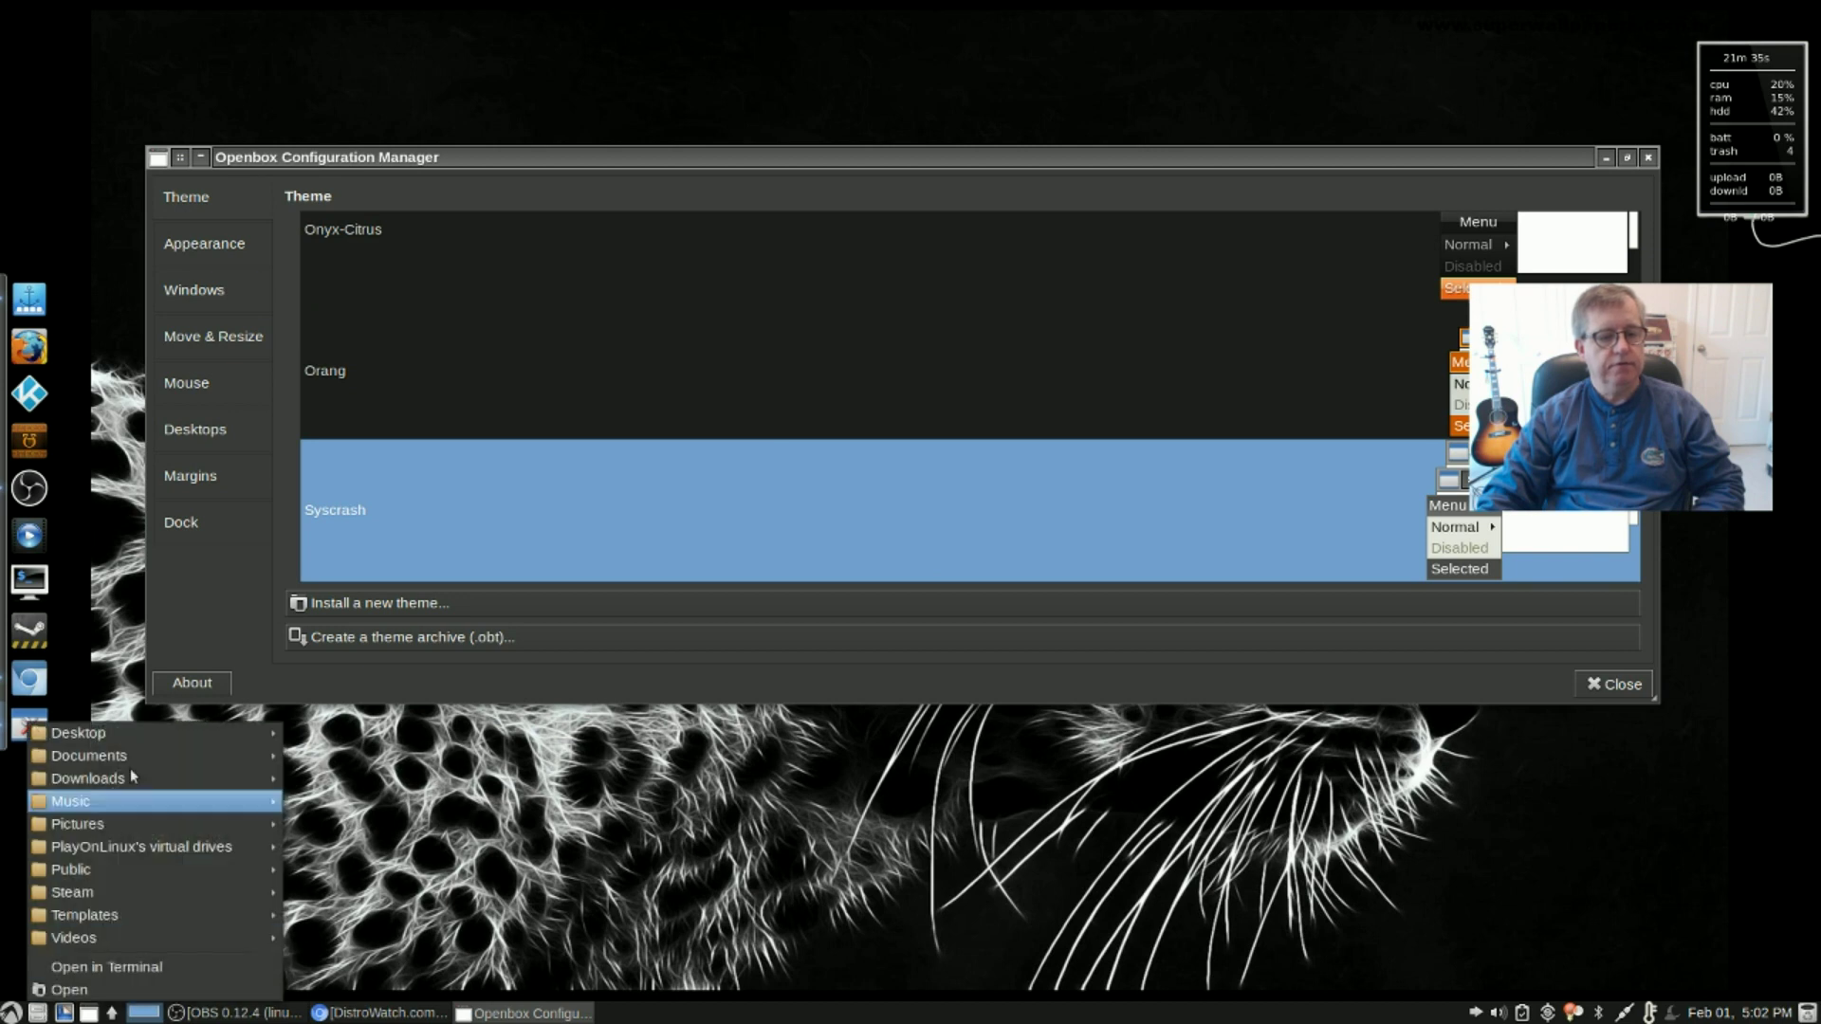
{"action": "mouse_move", "coordinate": [133, 738]}
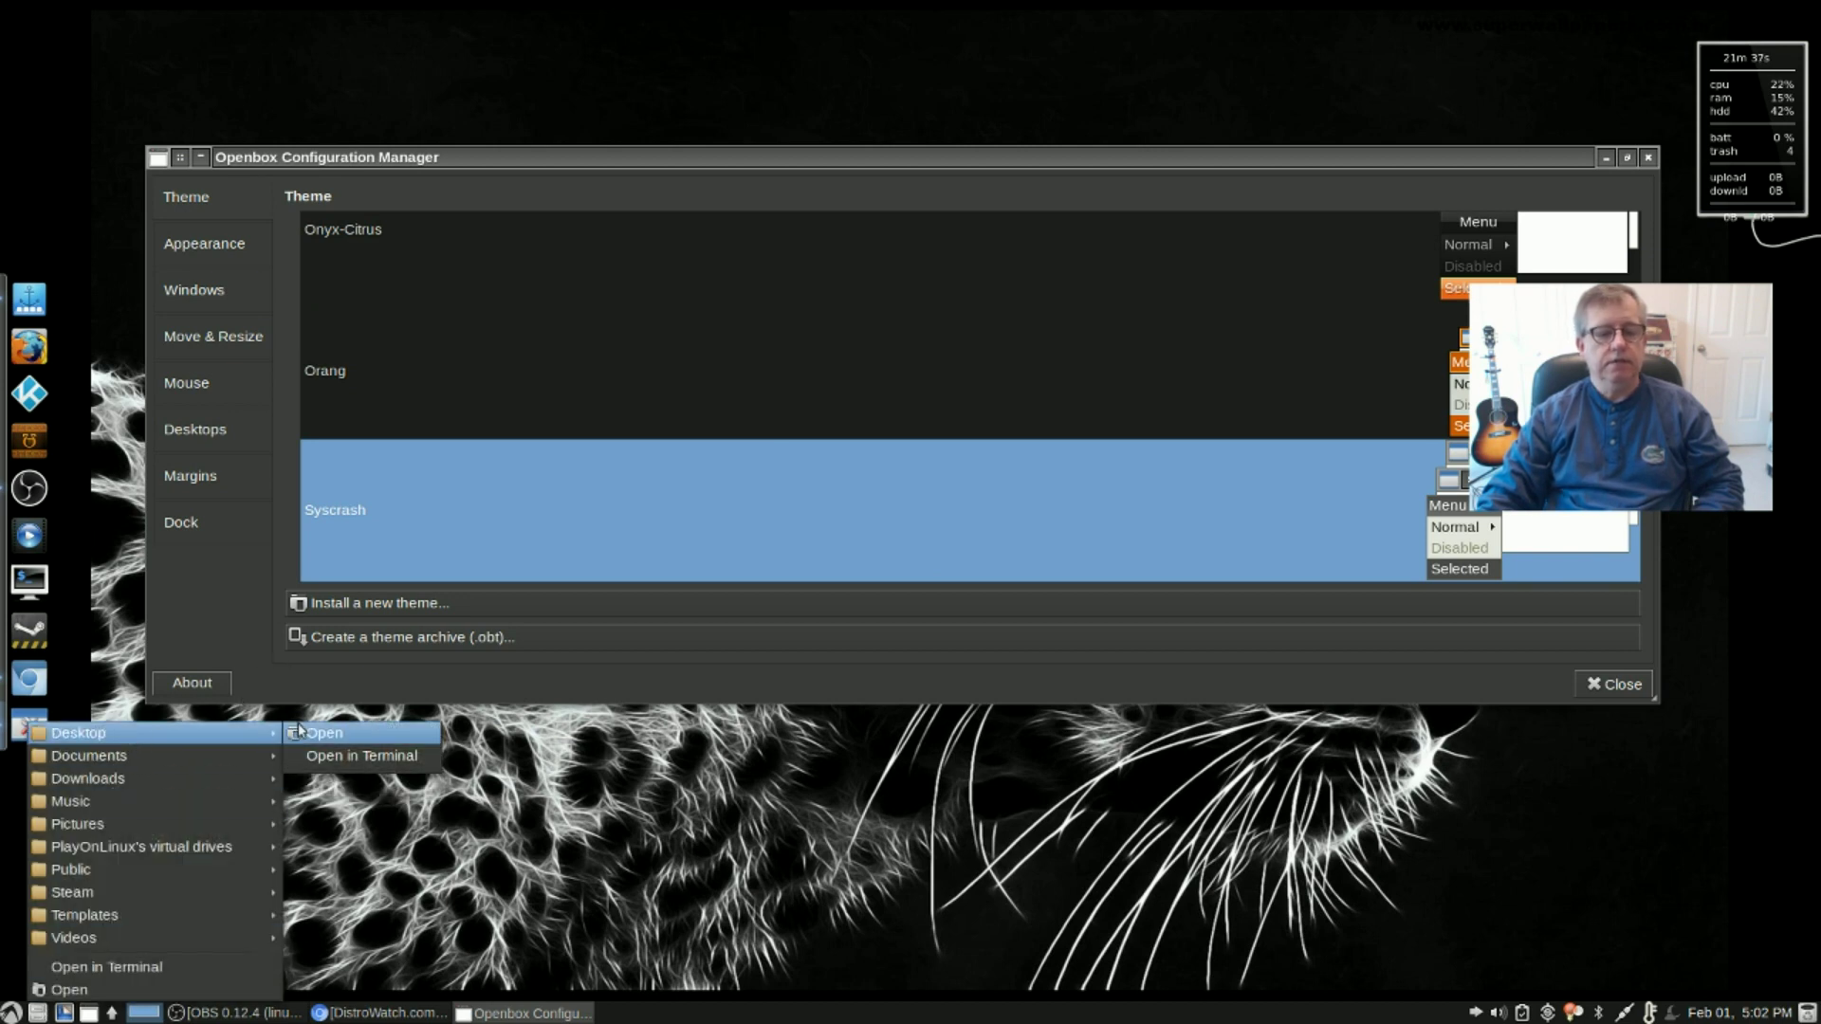
{"action": "left_click", "coordinate": [326, 733]}
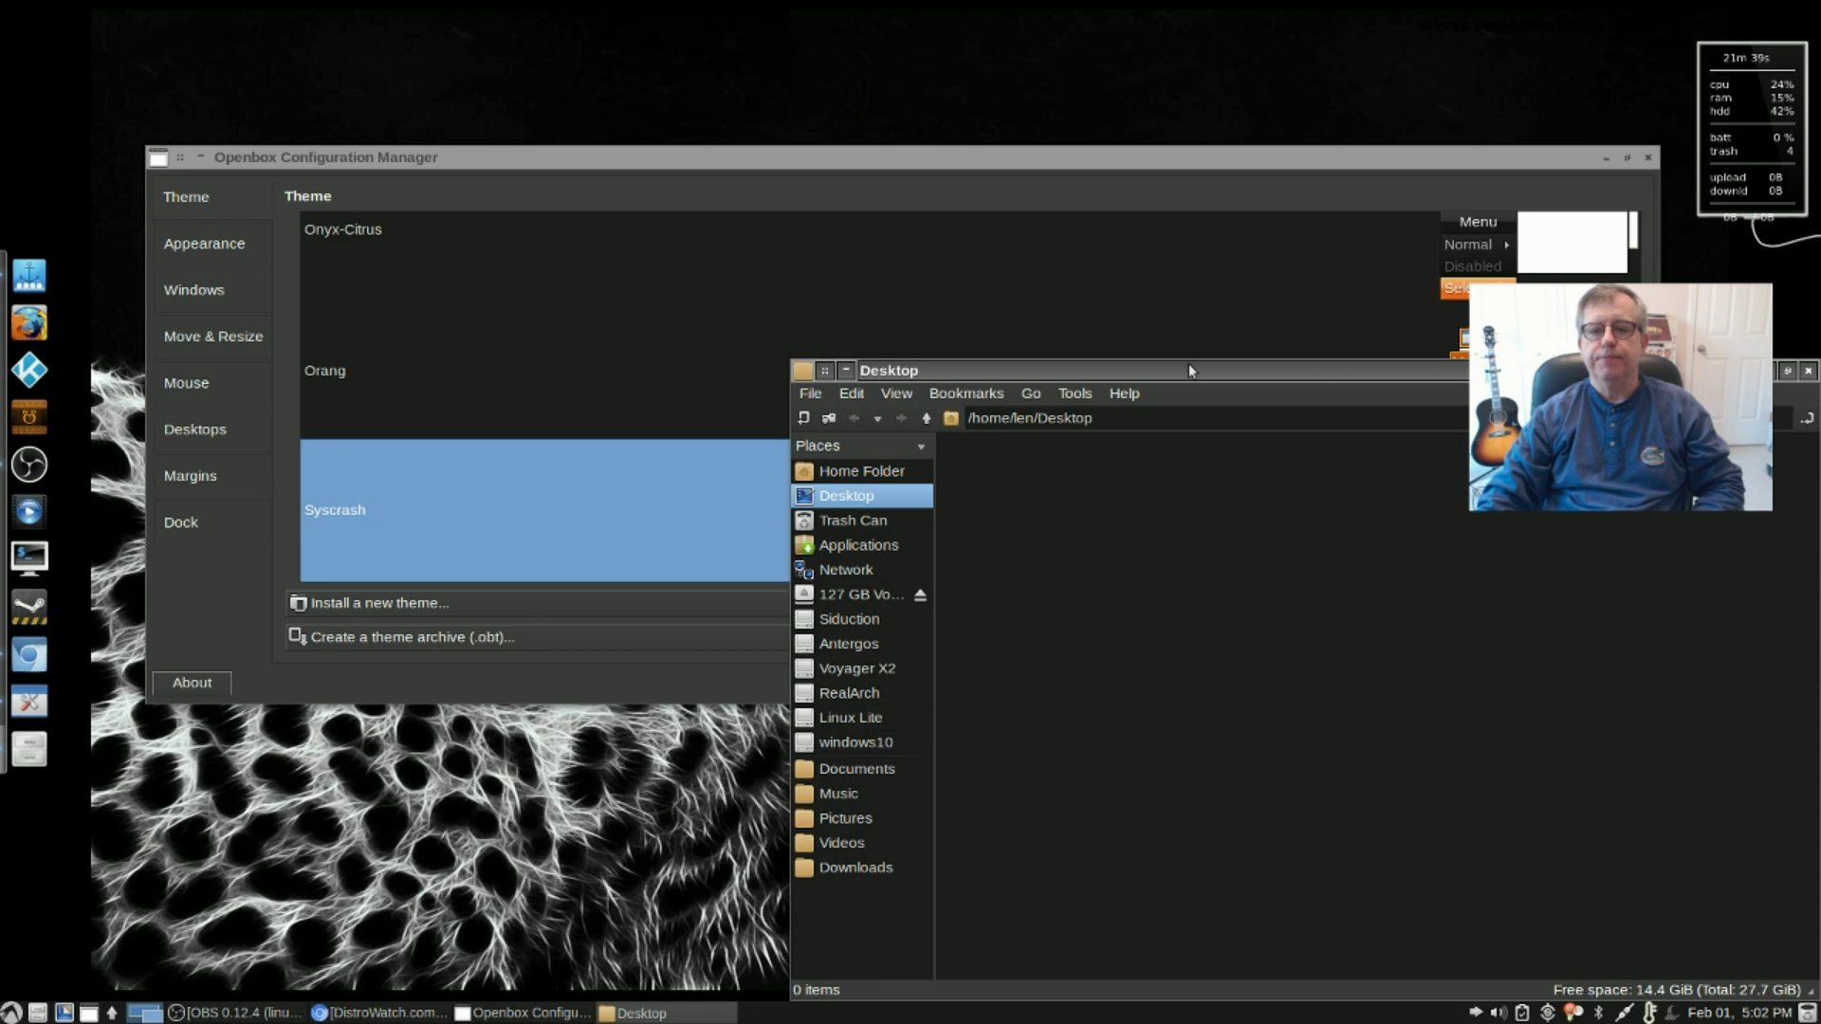
{"action": "left_click_drag", "start_coordinate": [1189, 370], "coordinate": [1072, 329]}
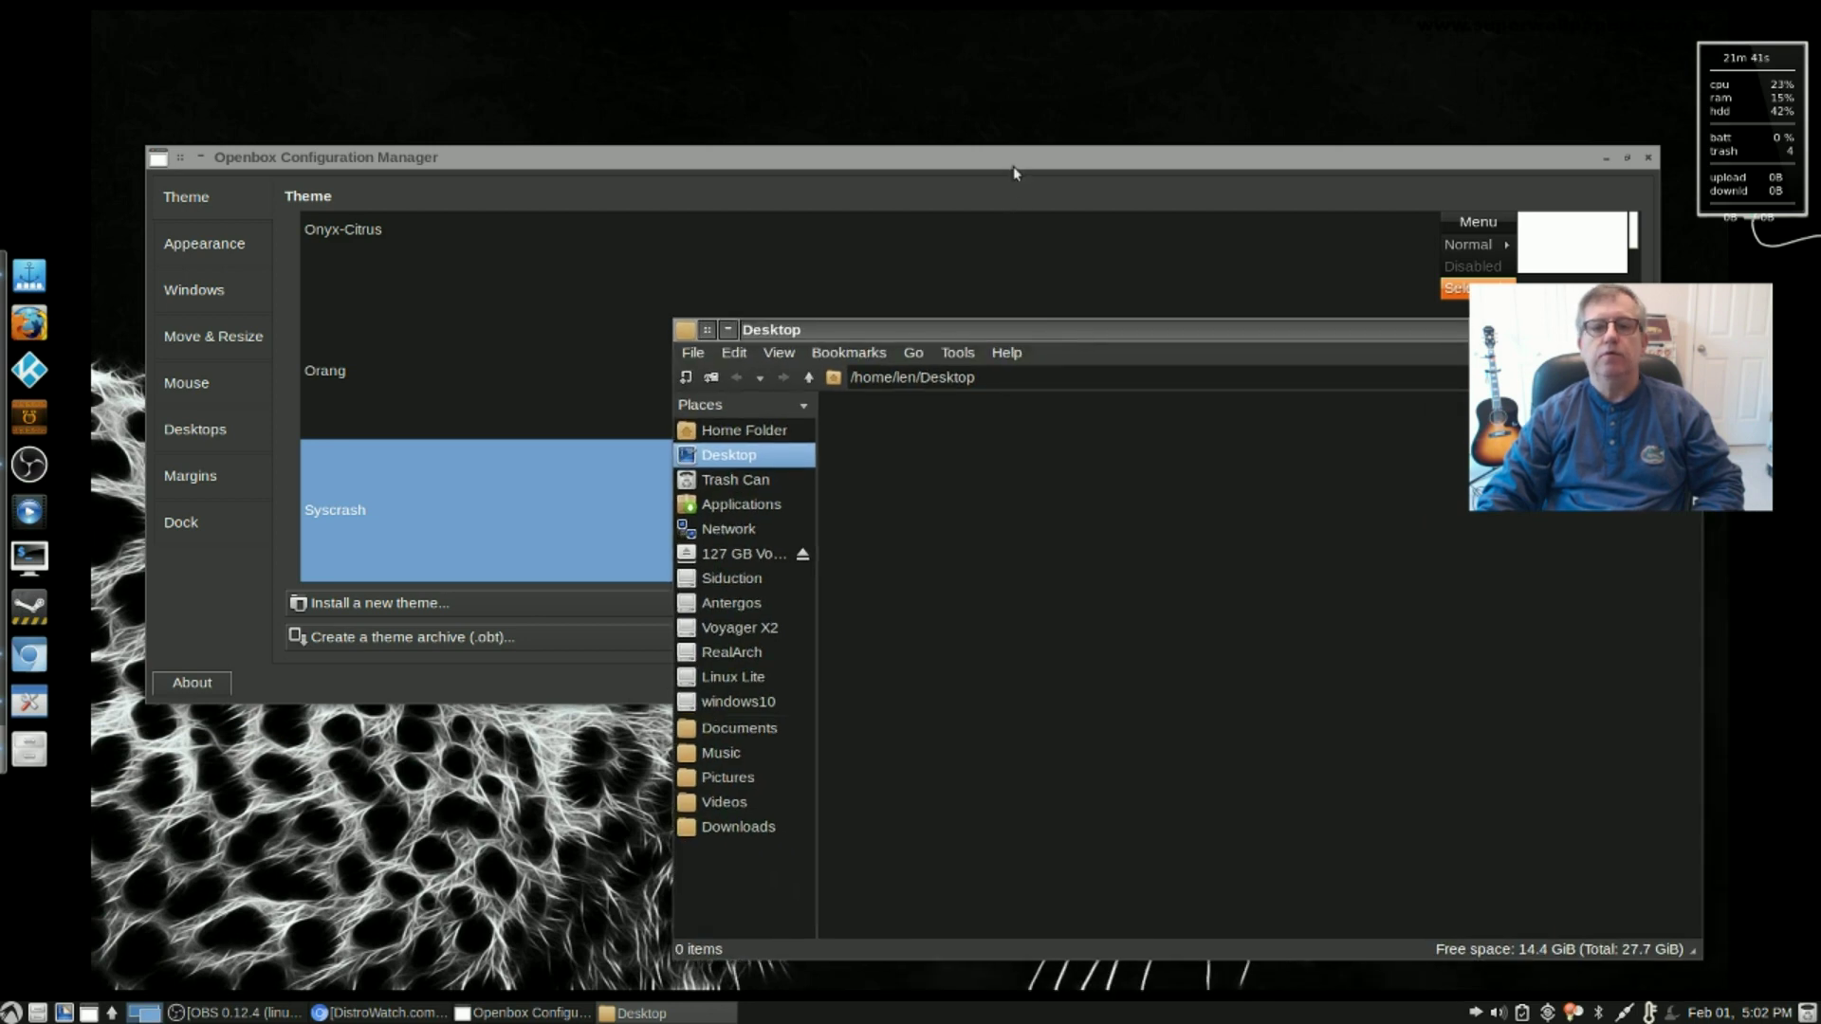
{"action": "left_click_drag", "start_coordinate": [1013, 167], "coordinate": [947, 114]}
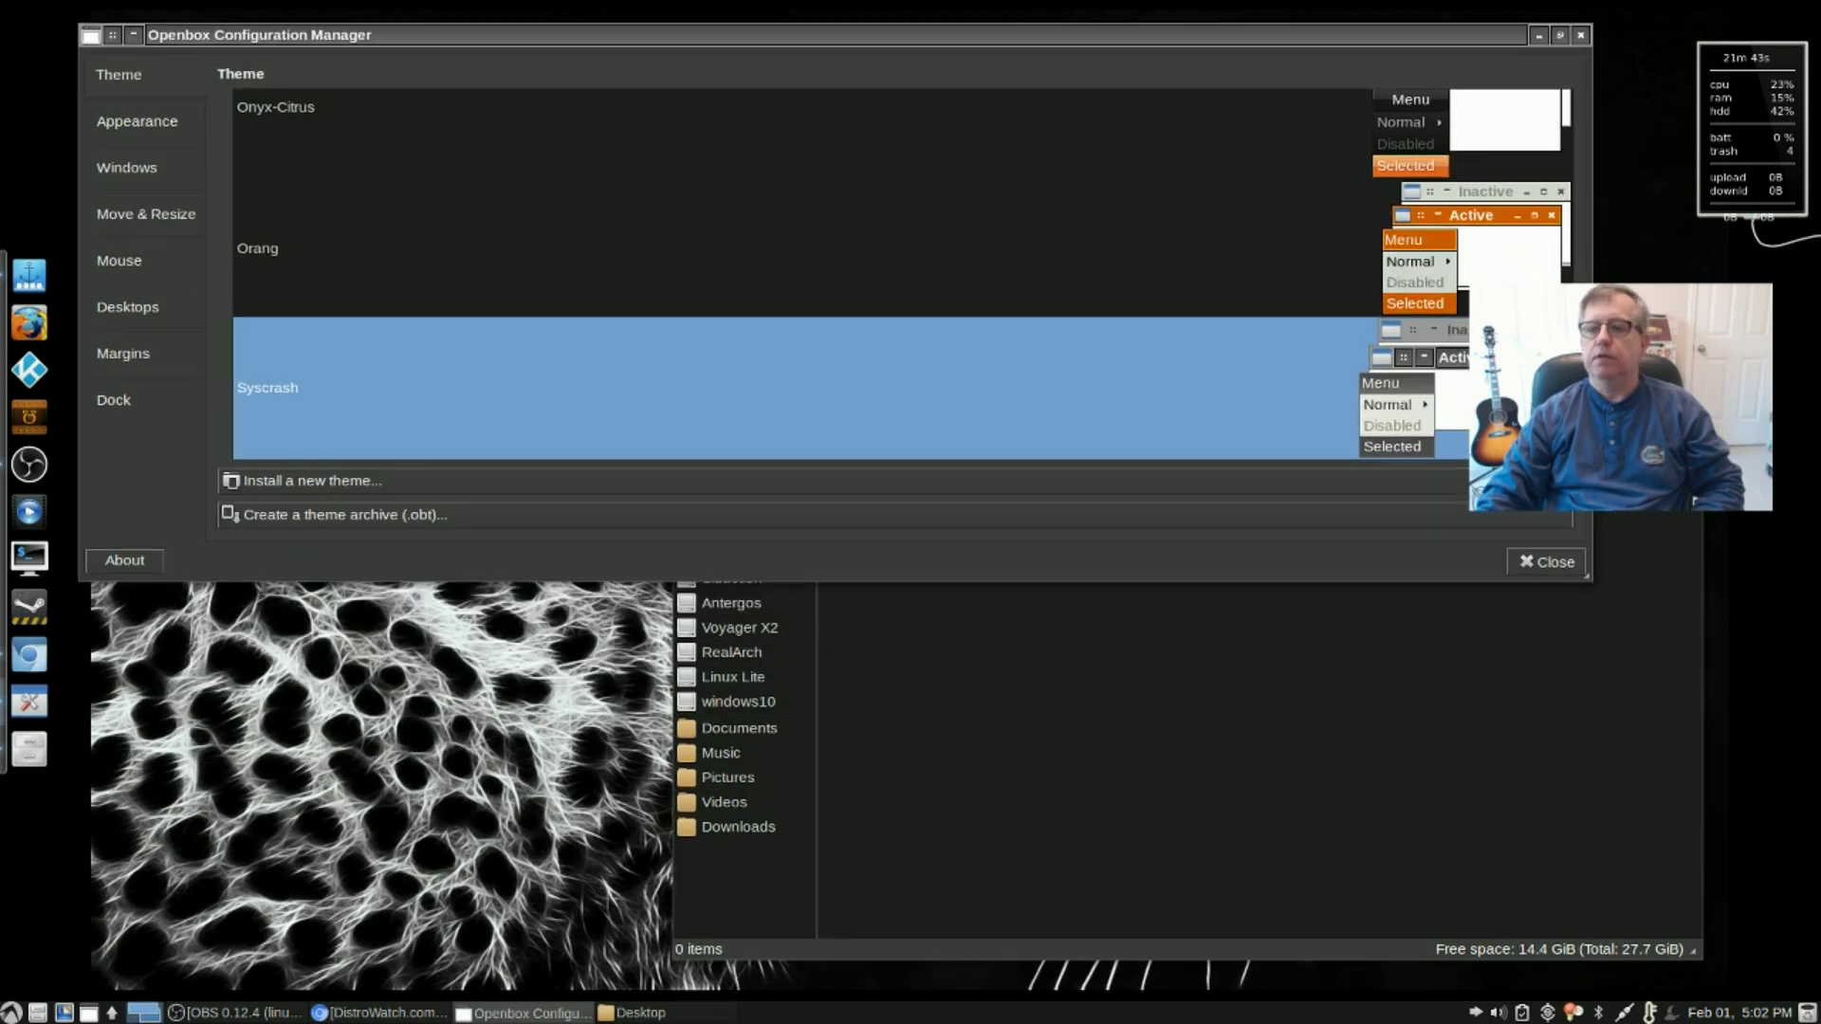
{"action": "left_click", "coordinate": [1162, 664]}
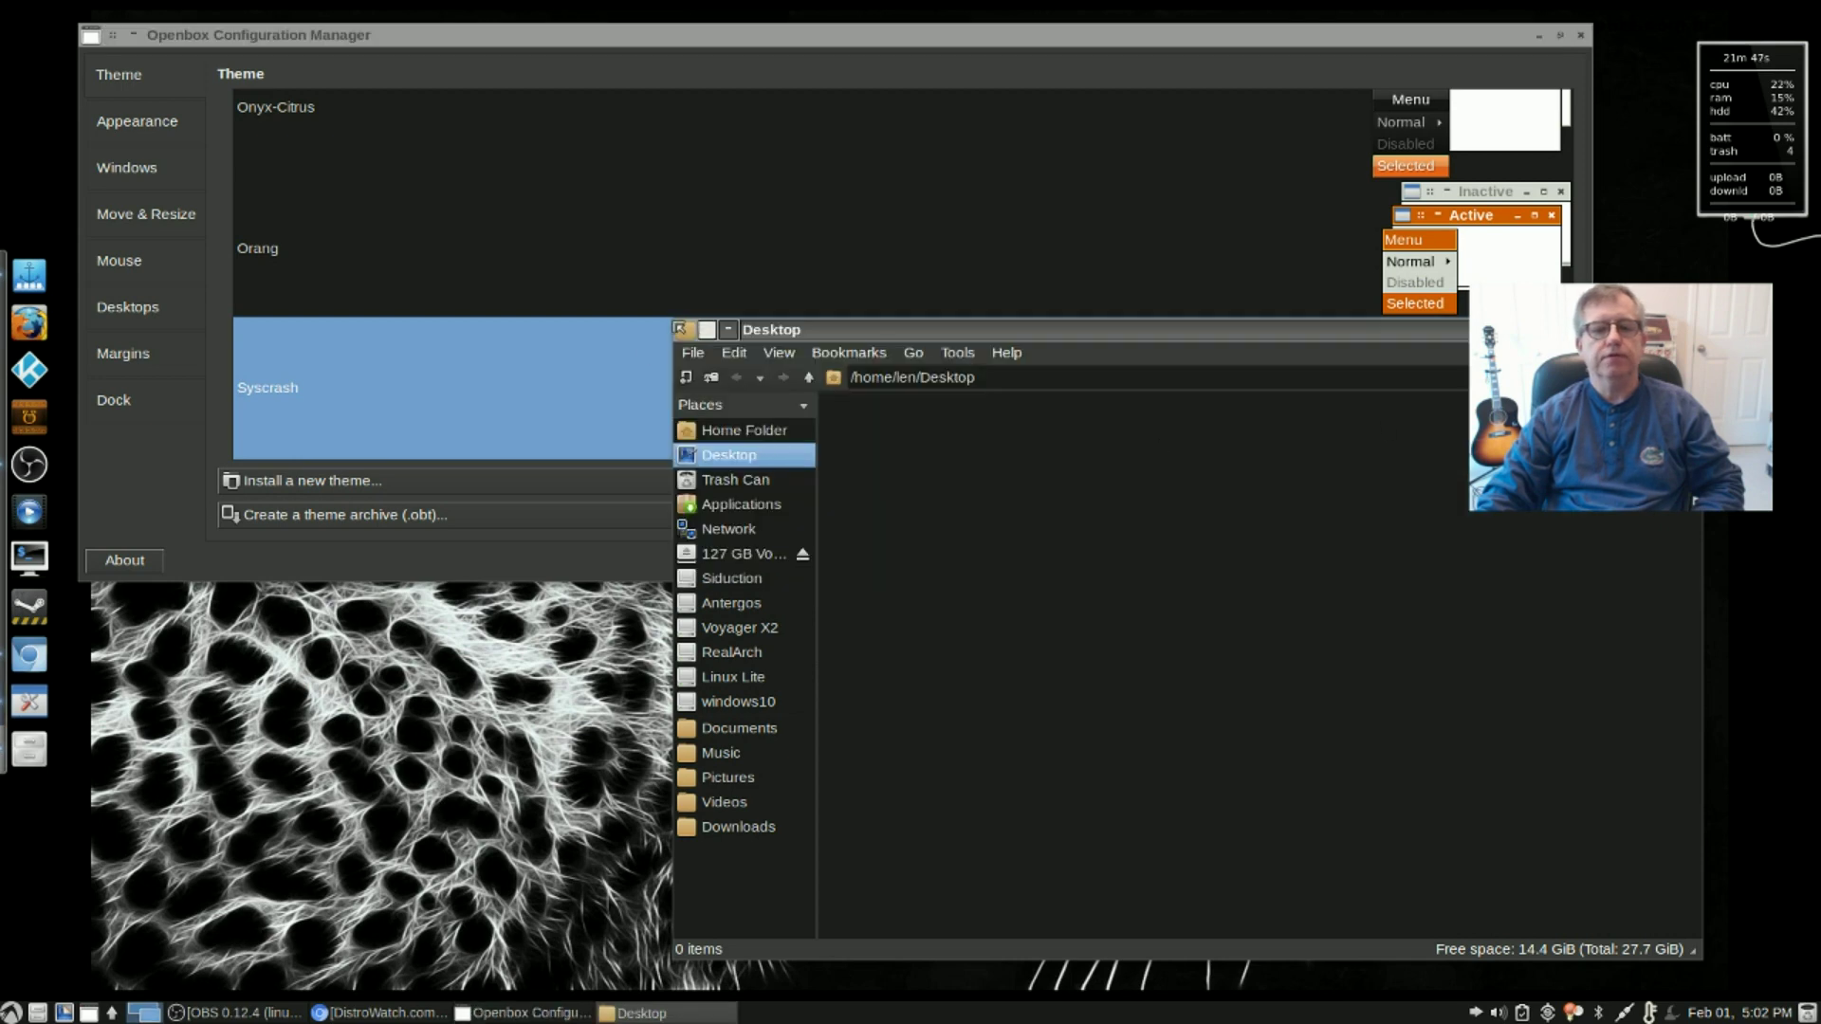
{"action": "left_click_drag", "start_coordinate": [679, 328], "coordinate": [837, 590]}
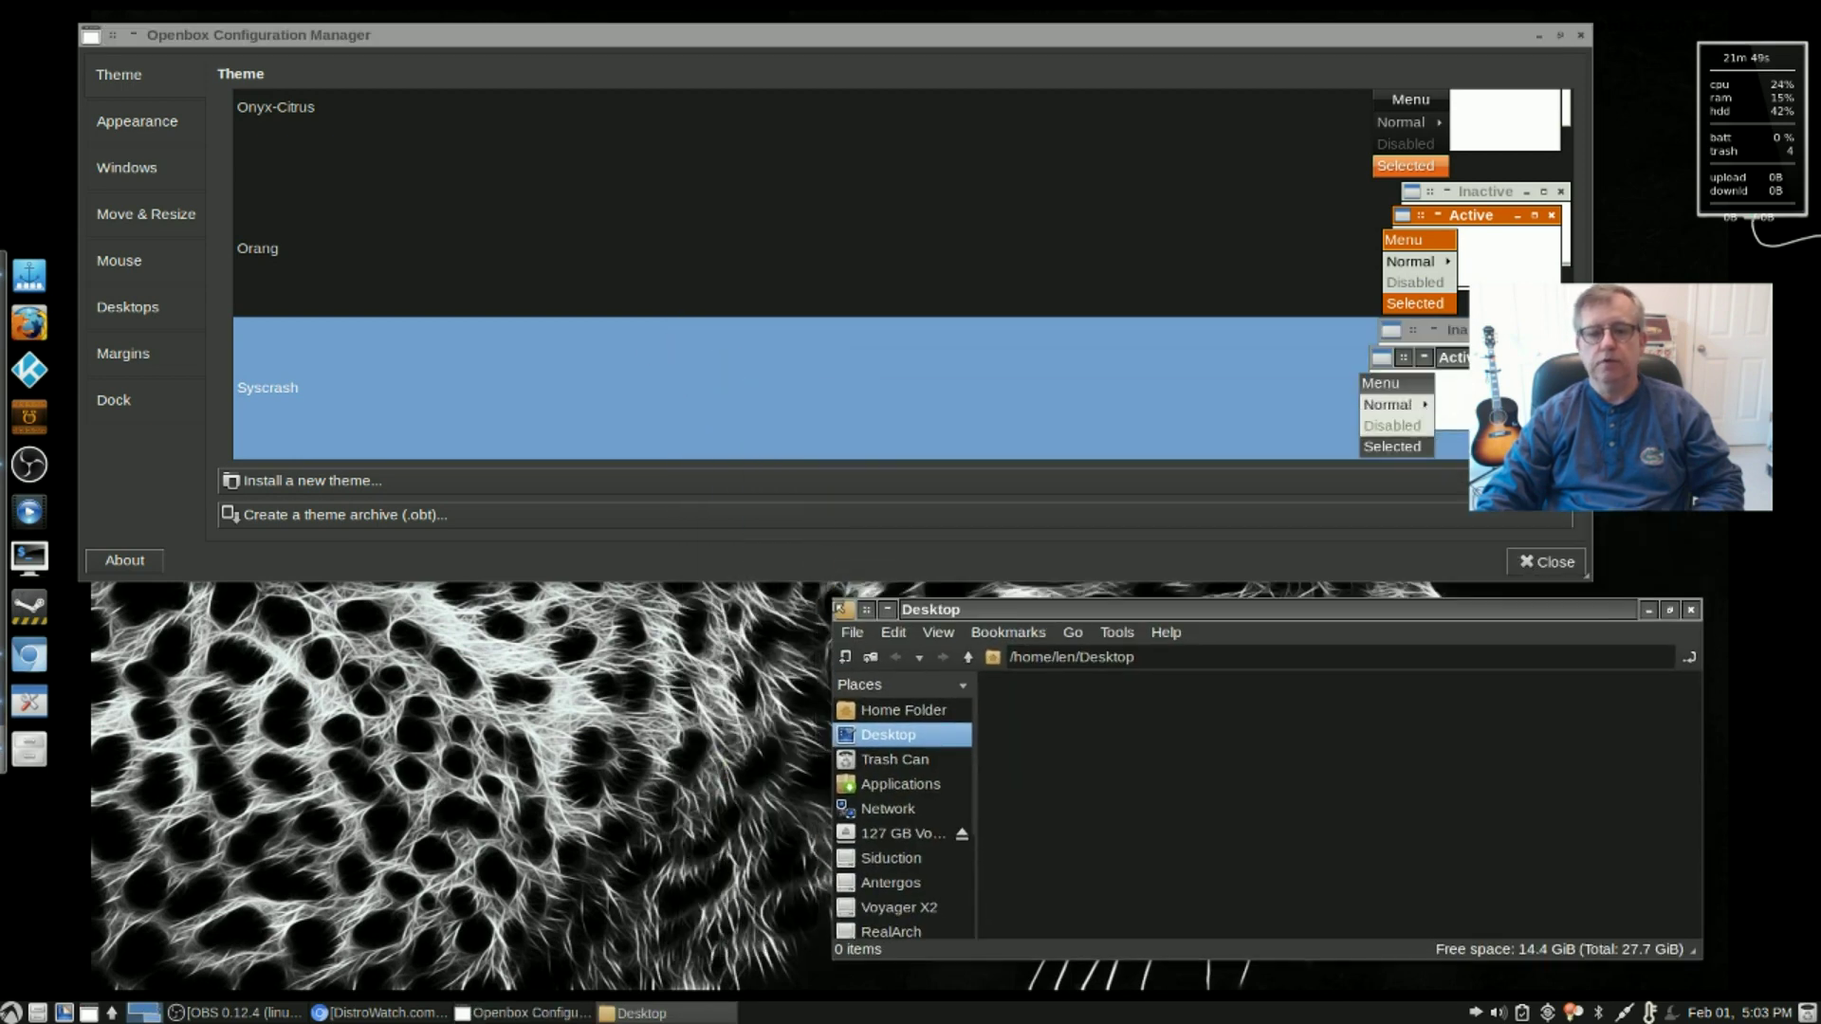
{"action": "left_click", "coordinate": [382, 332]}
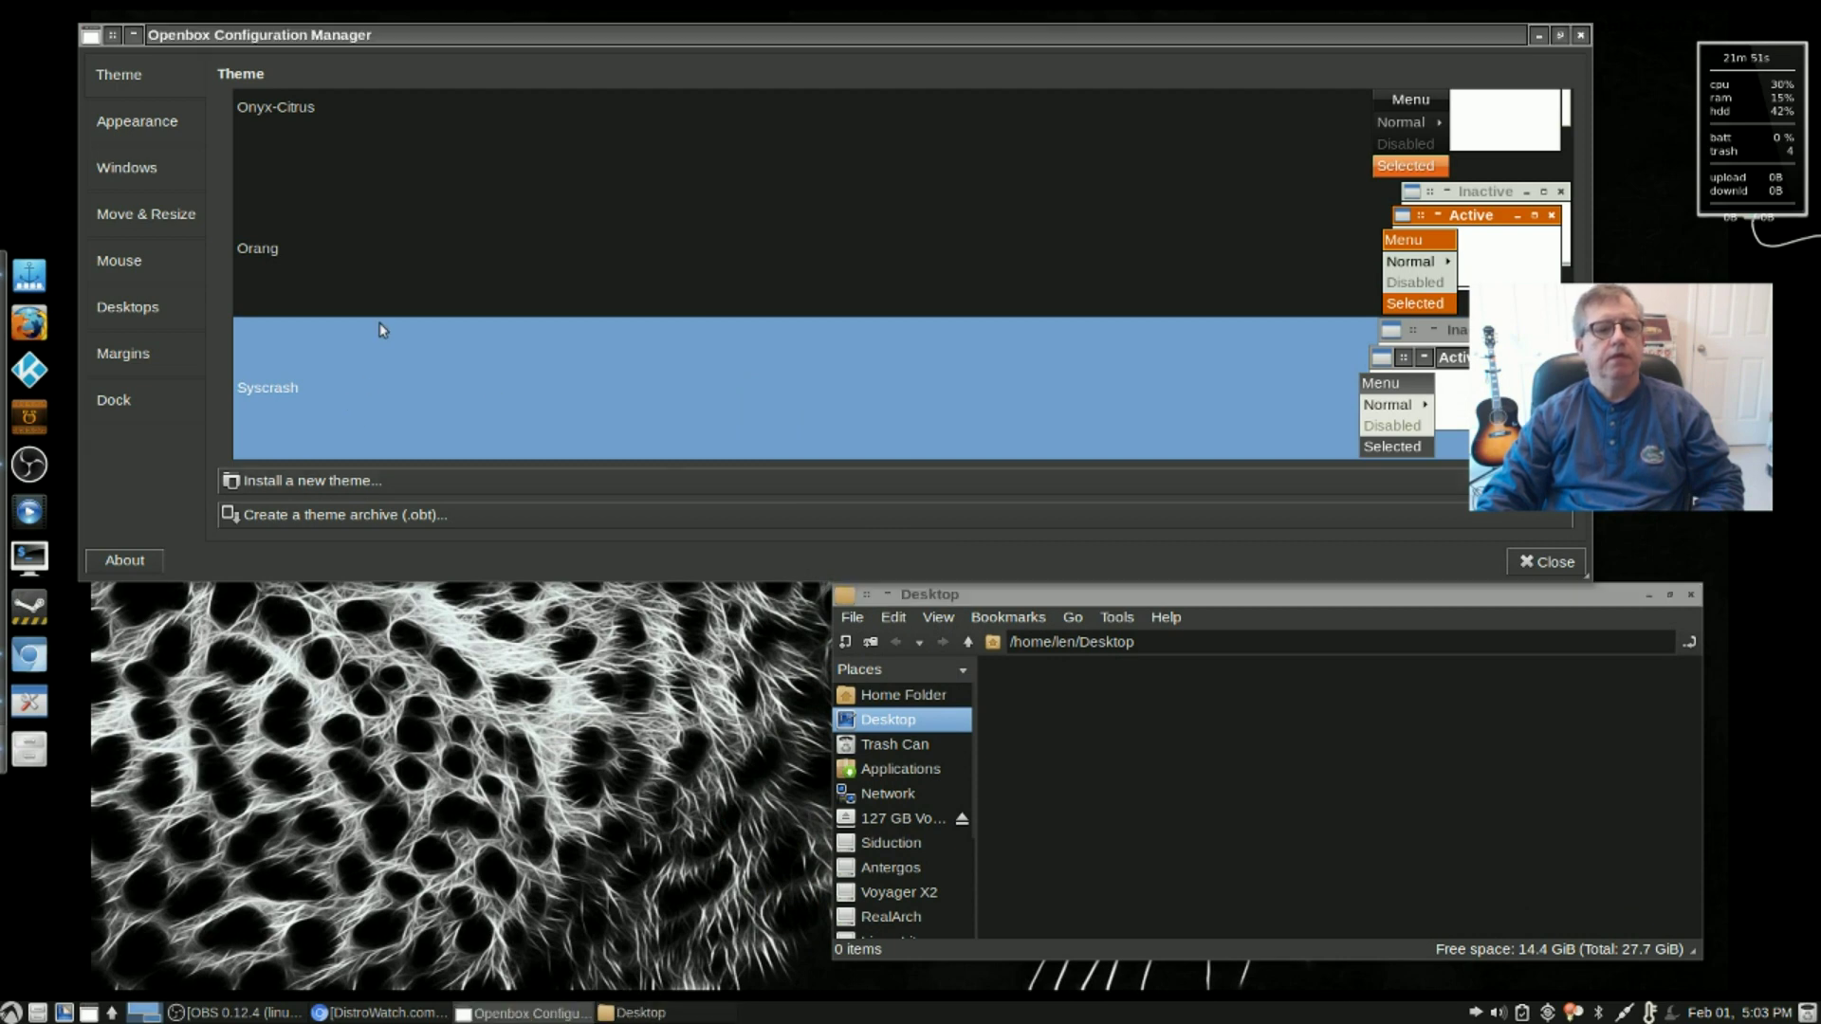
{"action": "left_click", "coordinate": [449, 271]}
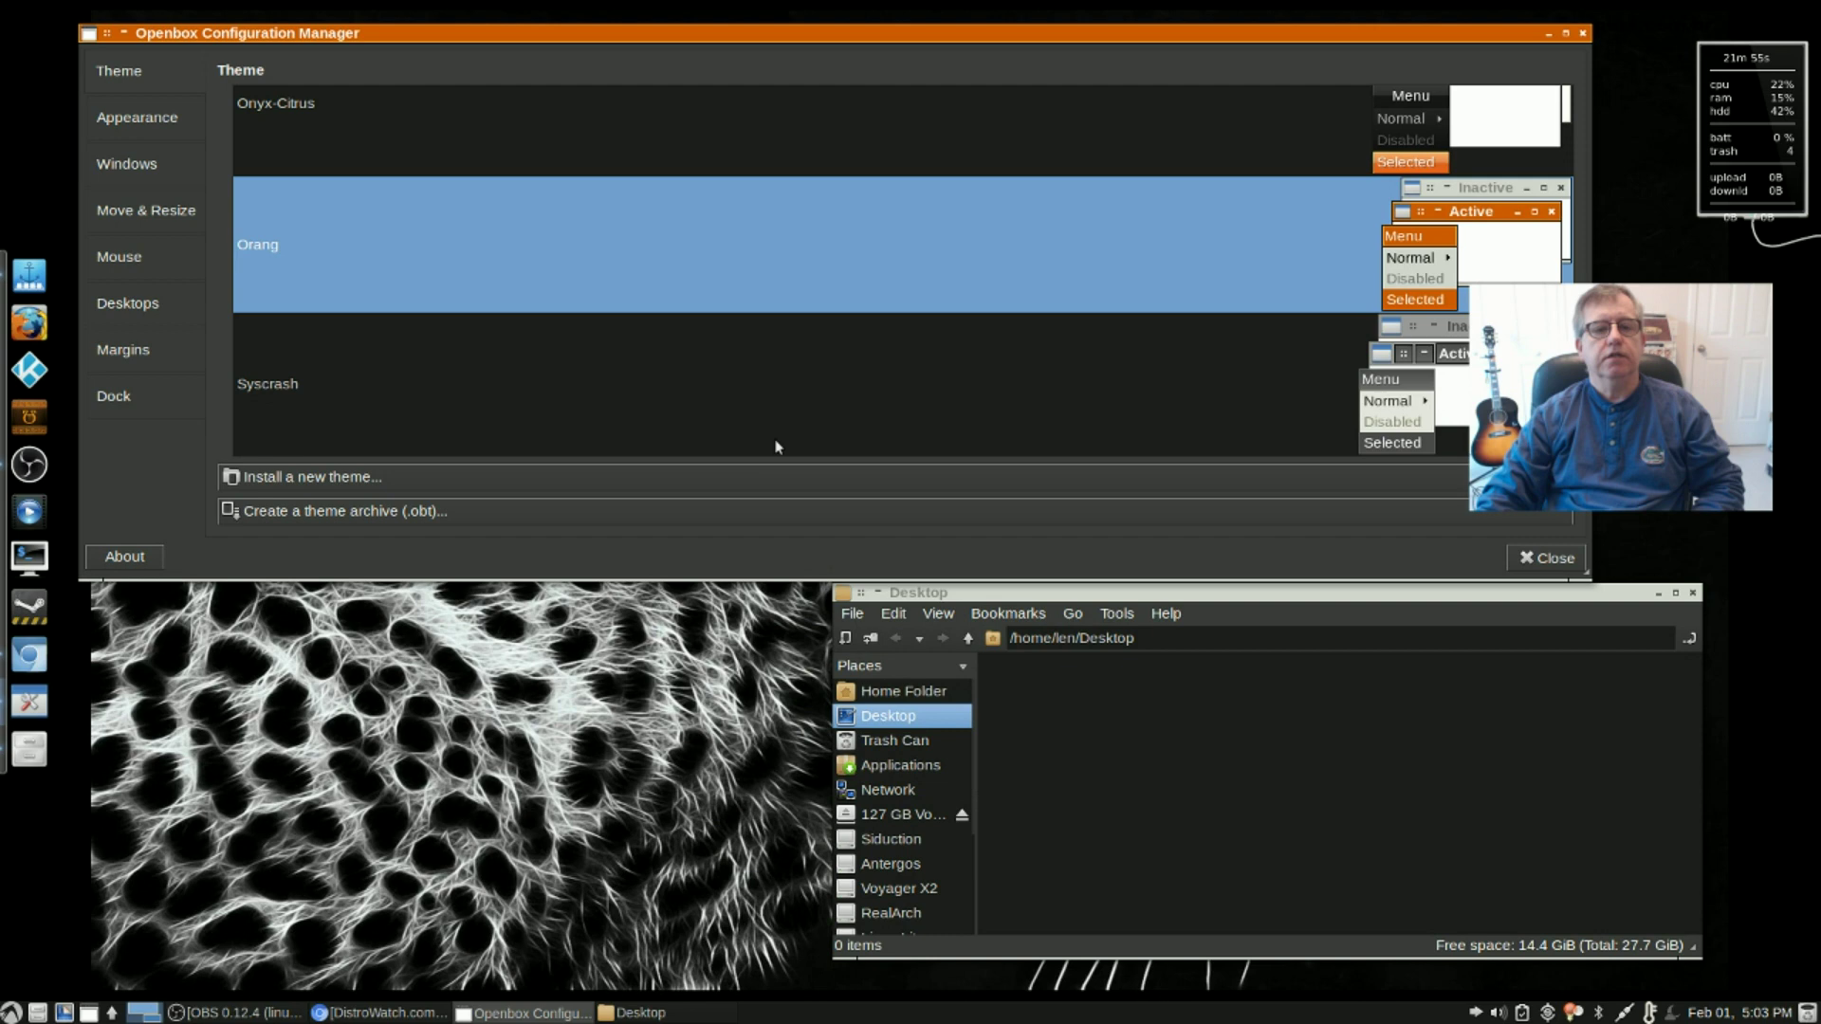
{"action": "left_click", "coordinate": [655, 417]}
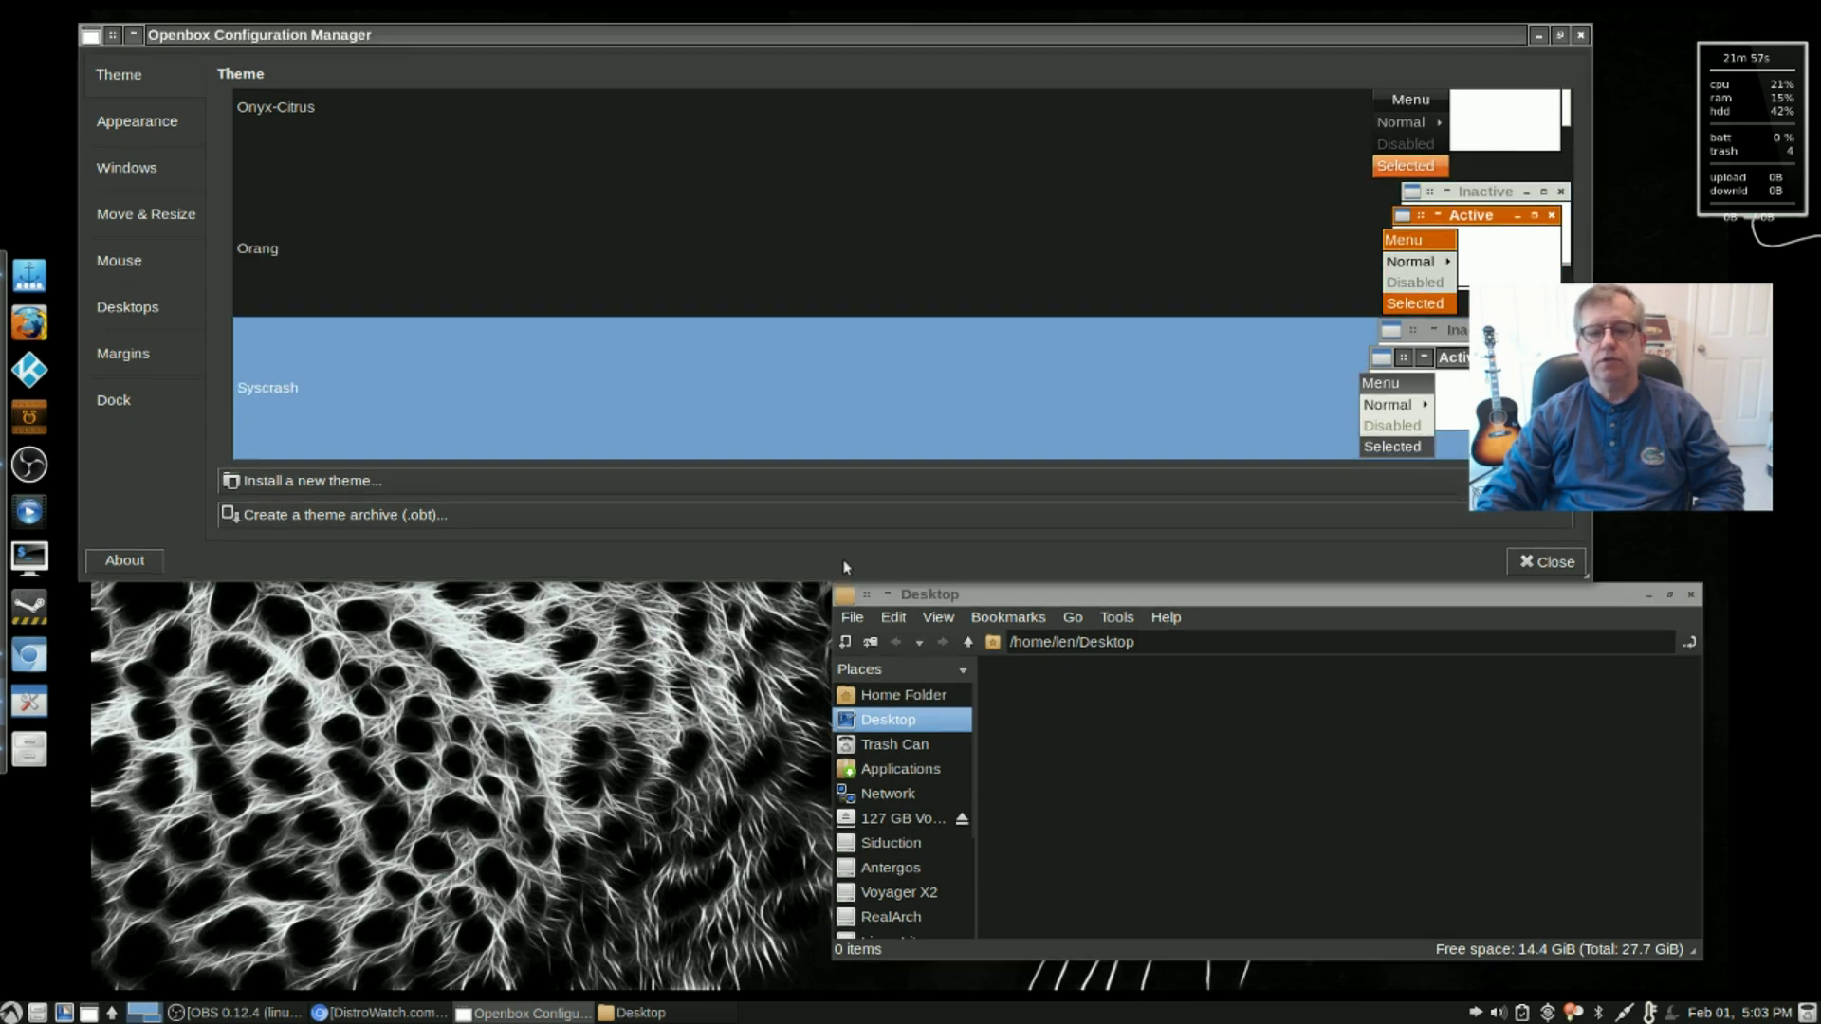
{"action": "left_click_drag", "start_coordinate": [1037, 593], "coordinate": [1032, 606]}
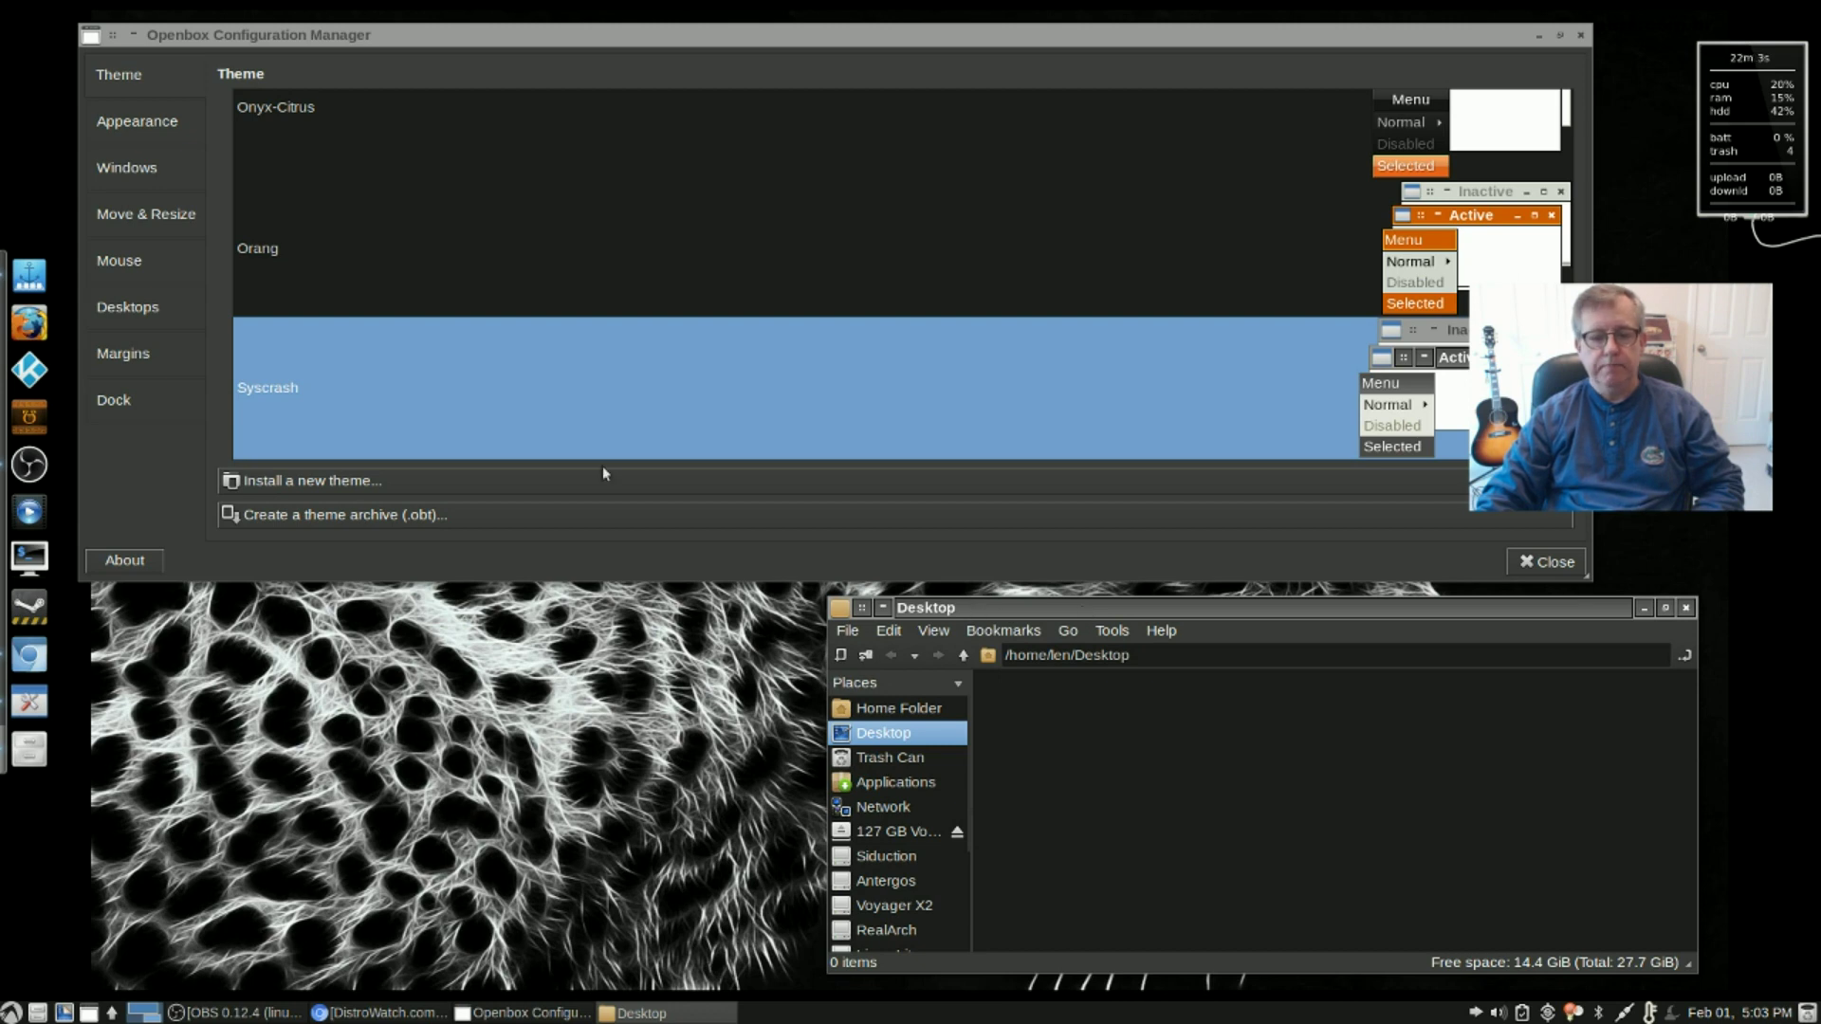
{"action": "left_click", "coordinate": [376, 279]}
{"action": "left_click", "coordinate": [356, 108]}
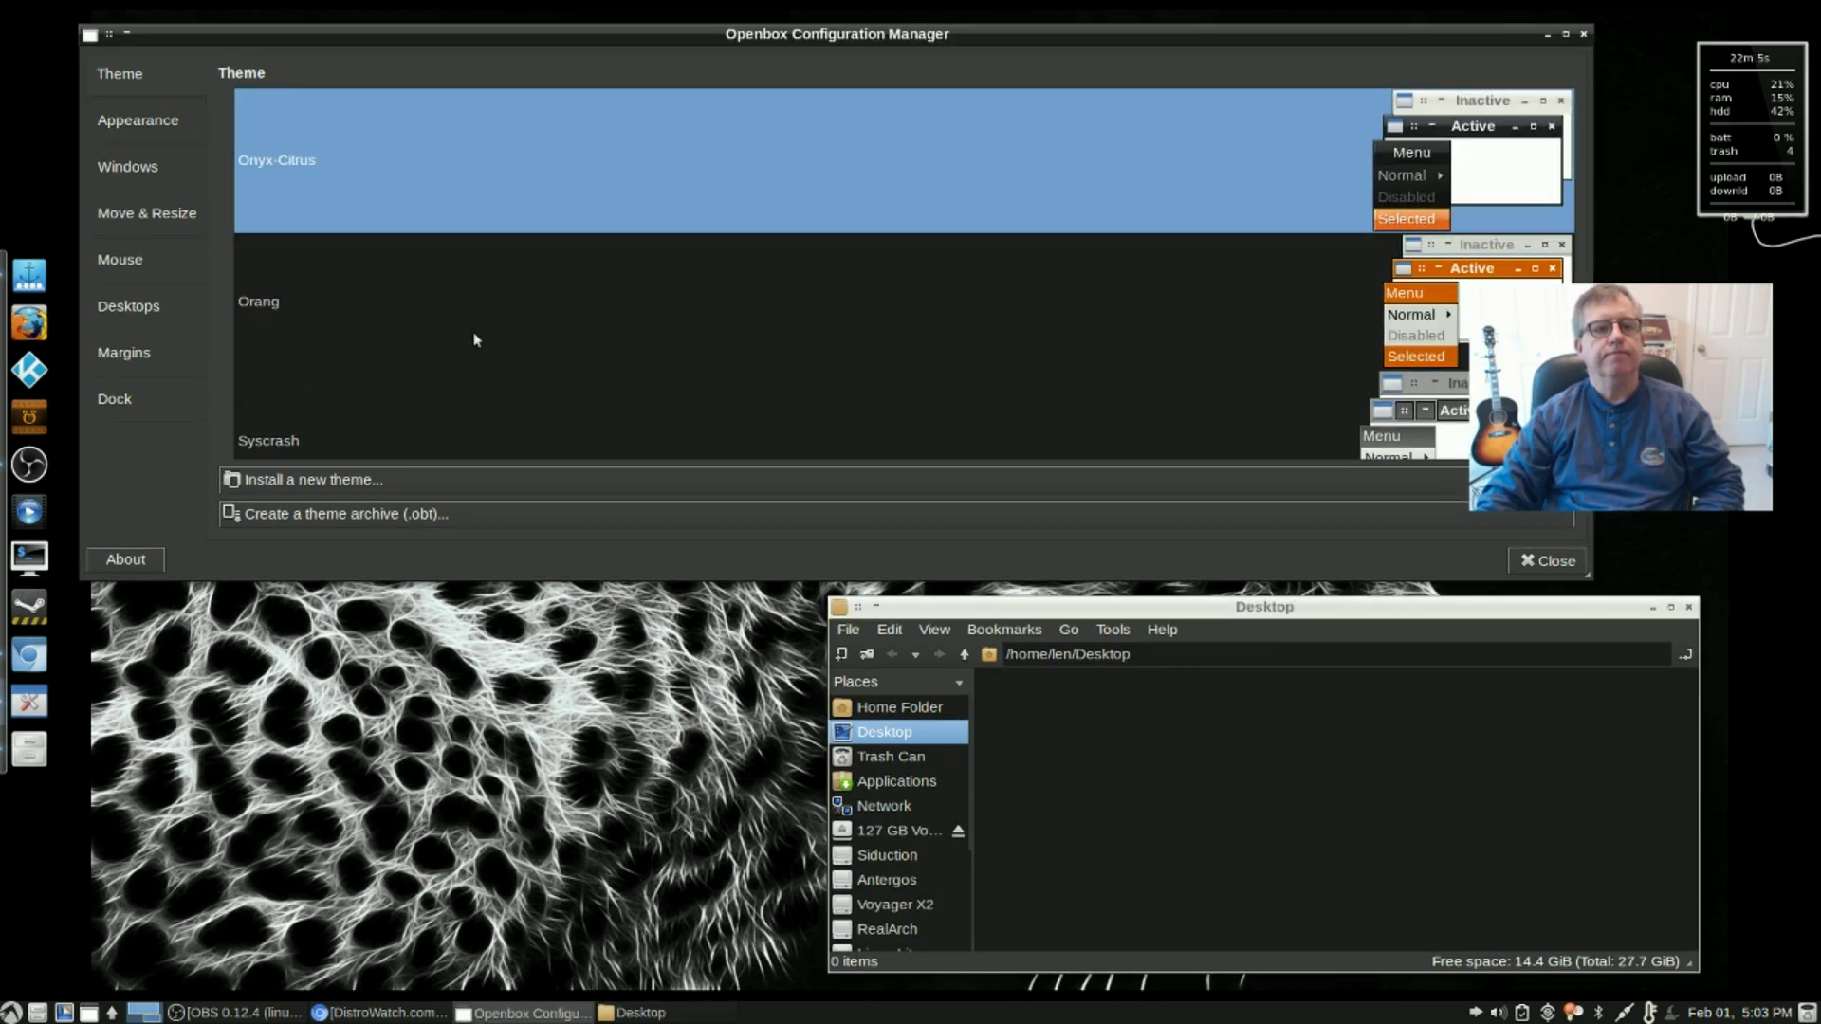
{"action": "scroll", "coordinate": [477, 339], "scroll_direction": "up", "scroll_amount": 3}
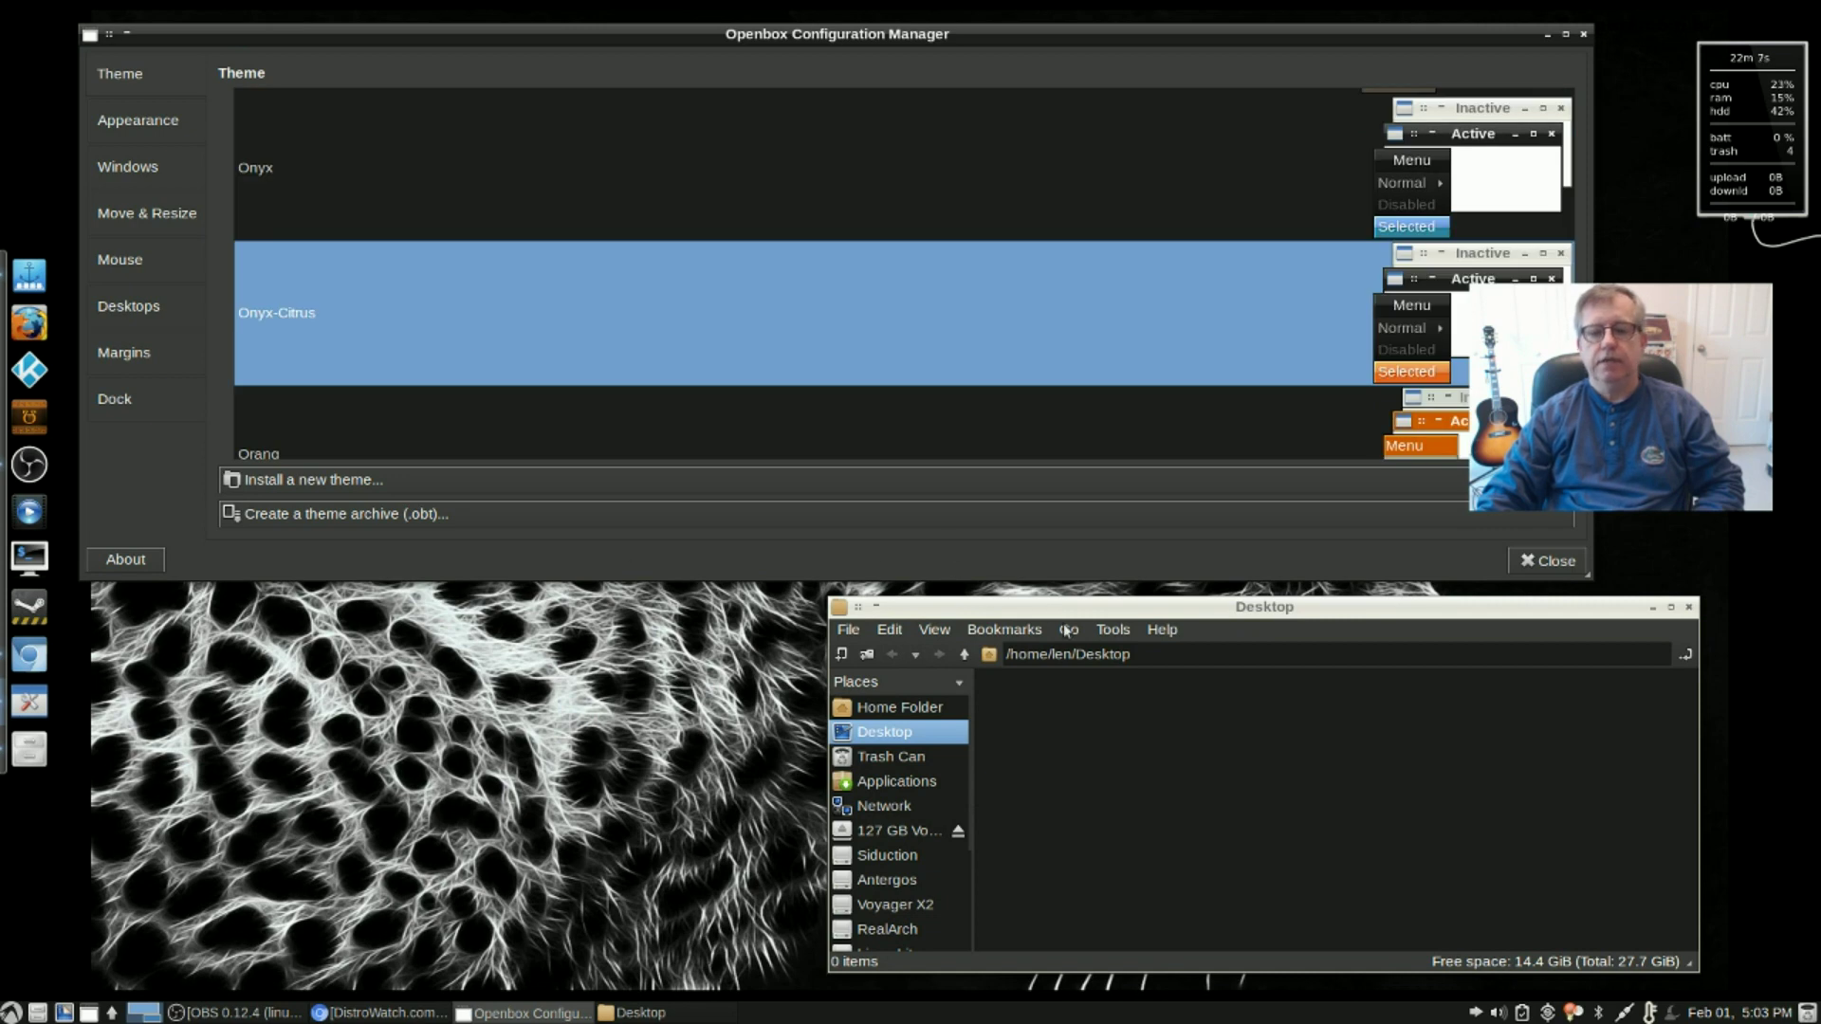
{"action": "left_click", "coordinate": [1067, 615]}
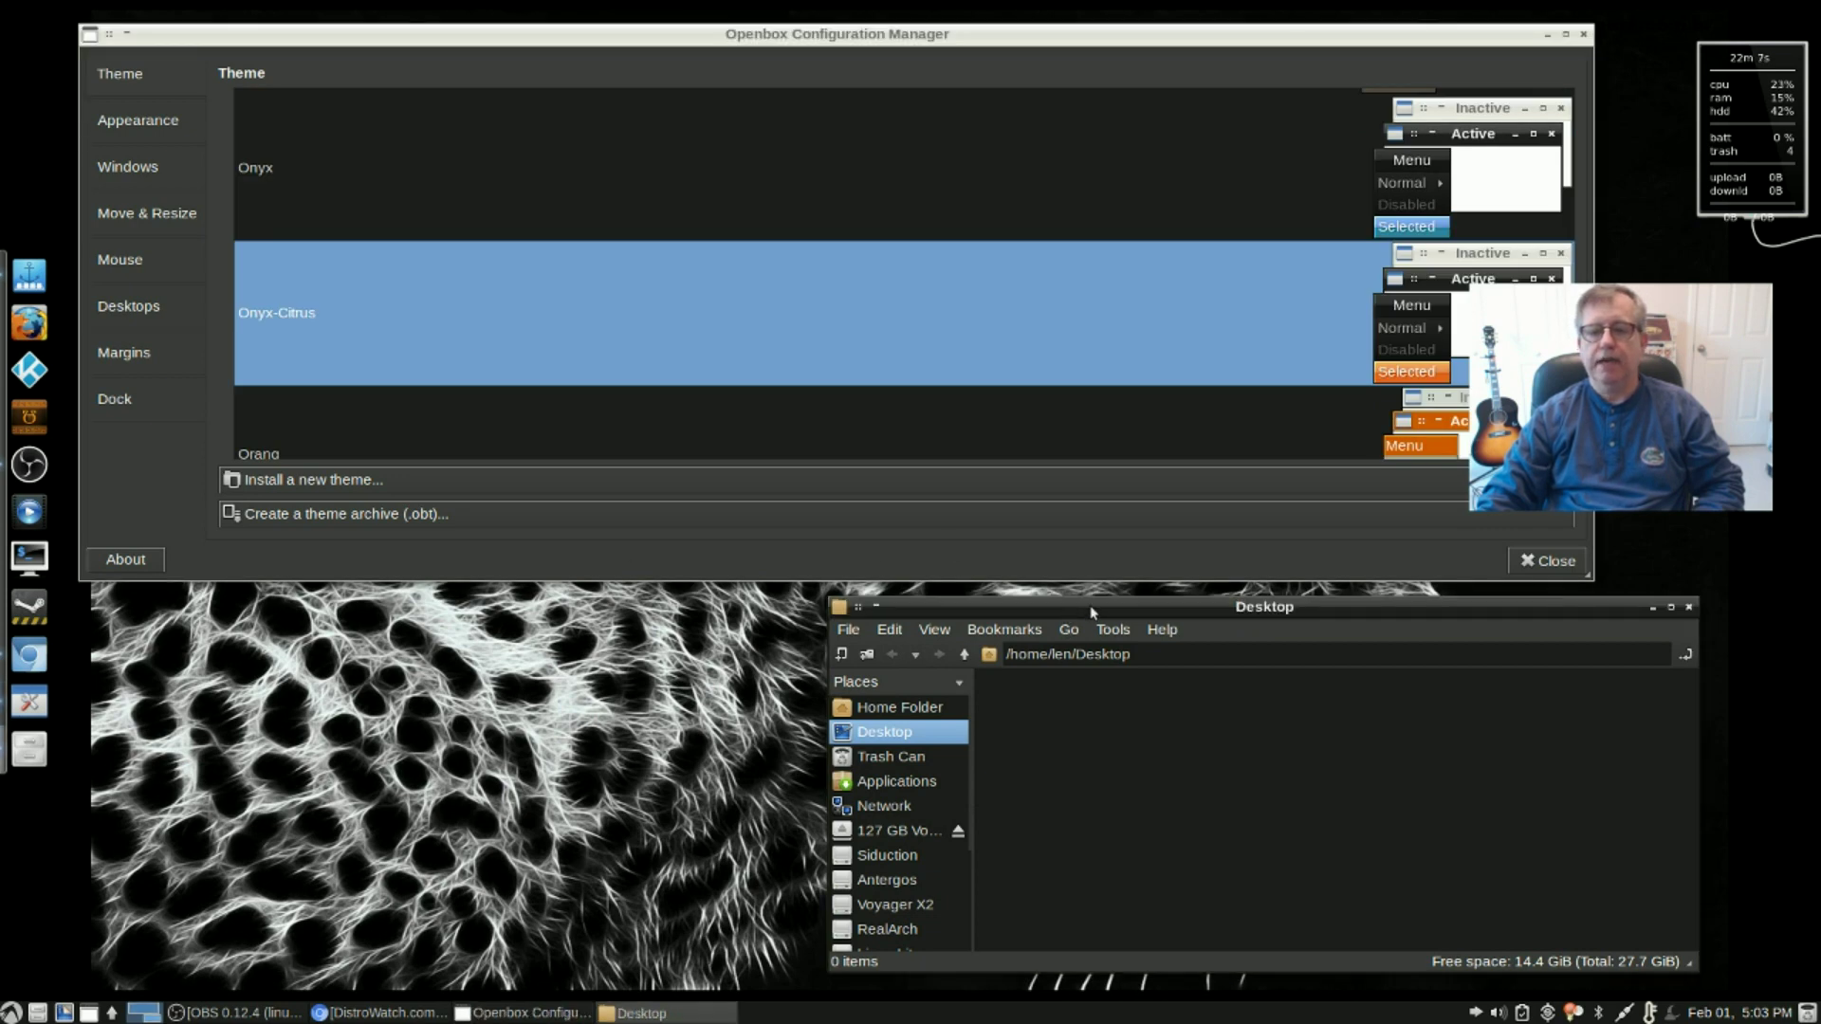
{"action": "left_click", "coordinate": [433, 176]}
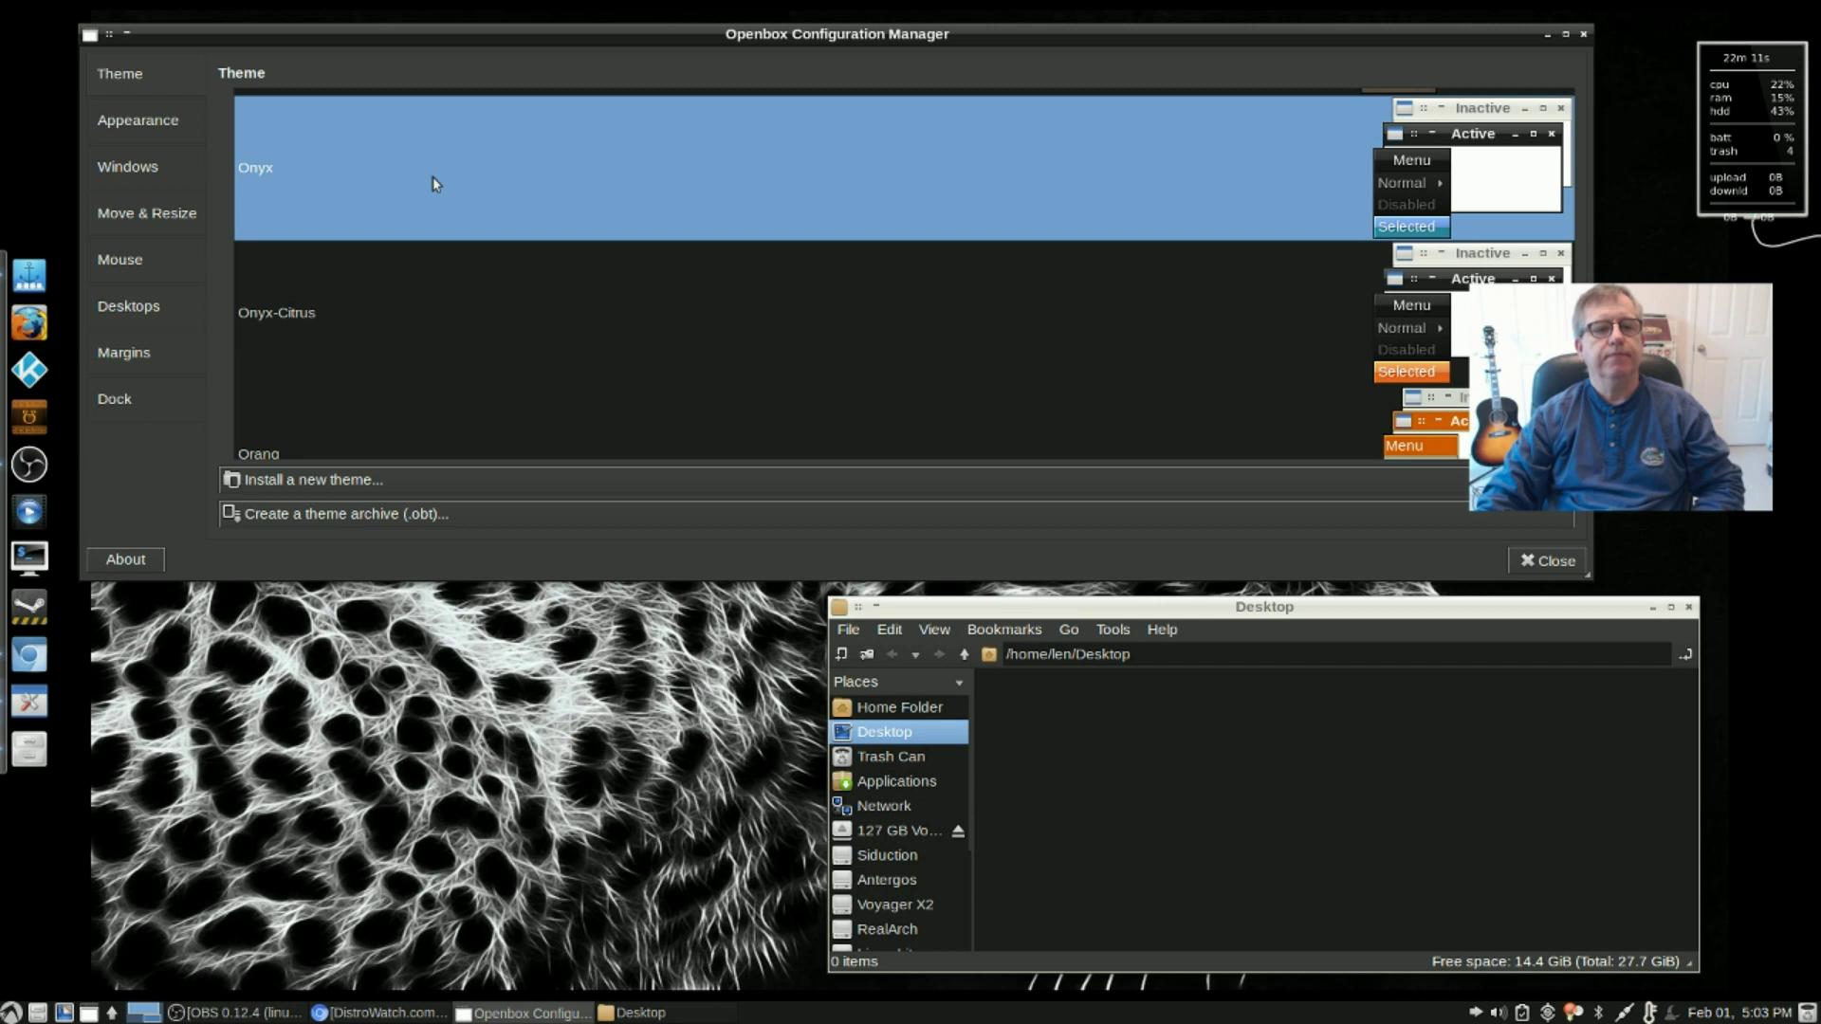
{"action": "left_click", "coordinate": [937, 607]}
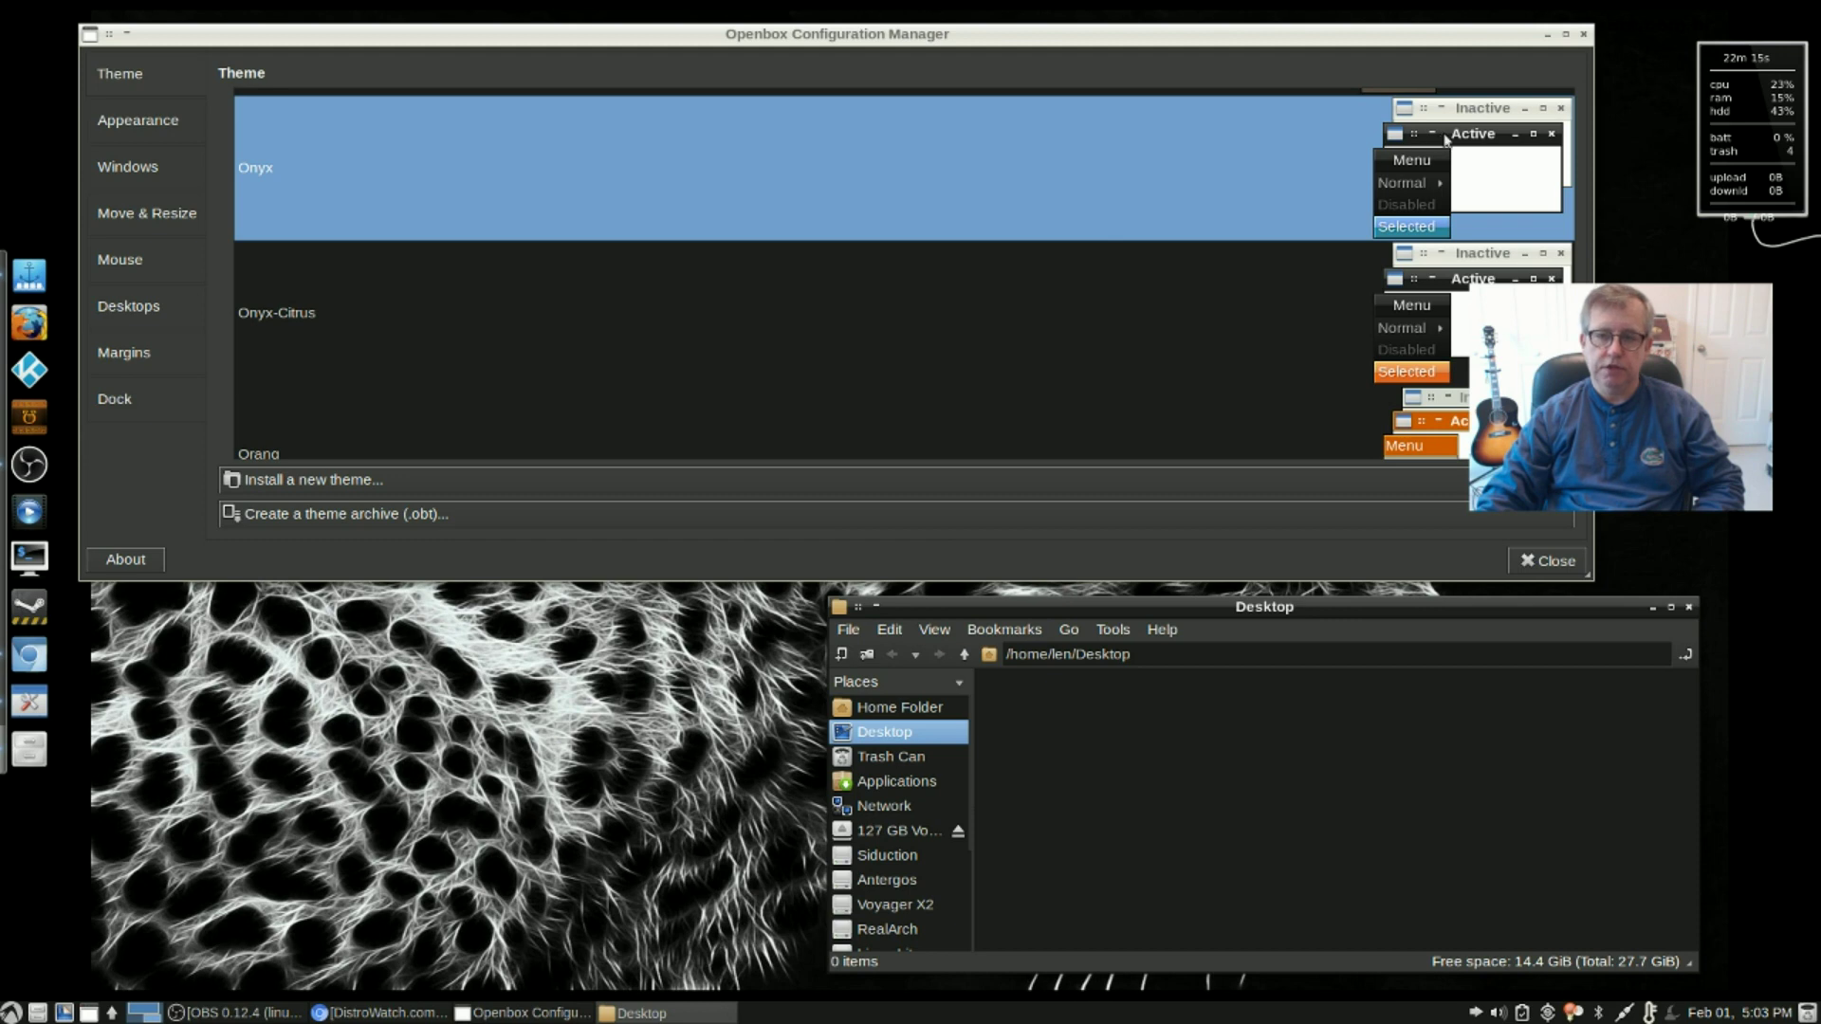
{"action": "scroll", "coordinate": [911, 243], "scroll_direction": "up", "scroll_amount": 3}
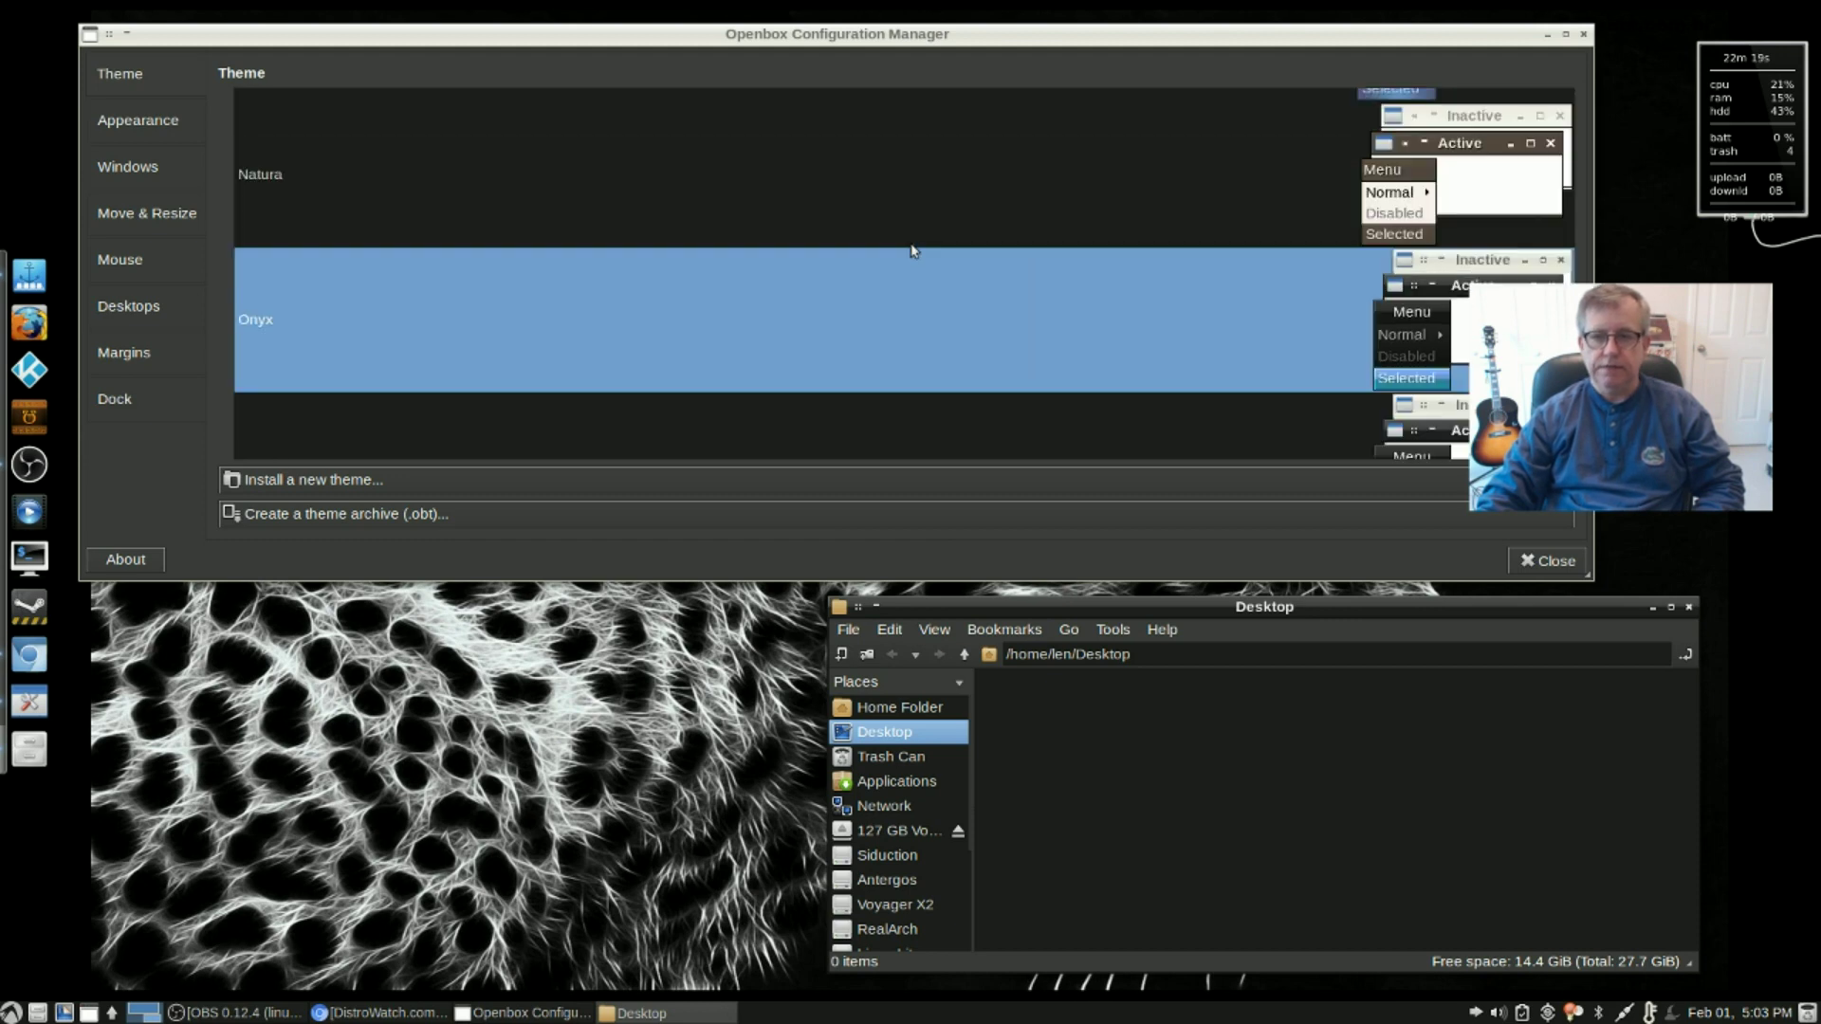
{"action": "scroll", "coordinate": [913, 251], "scroll_direction": "up", "scroll_amount": 6}
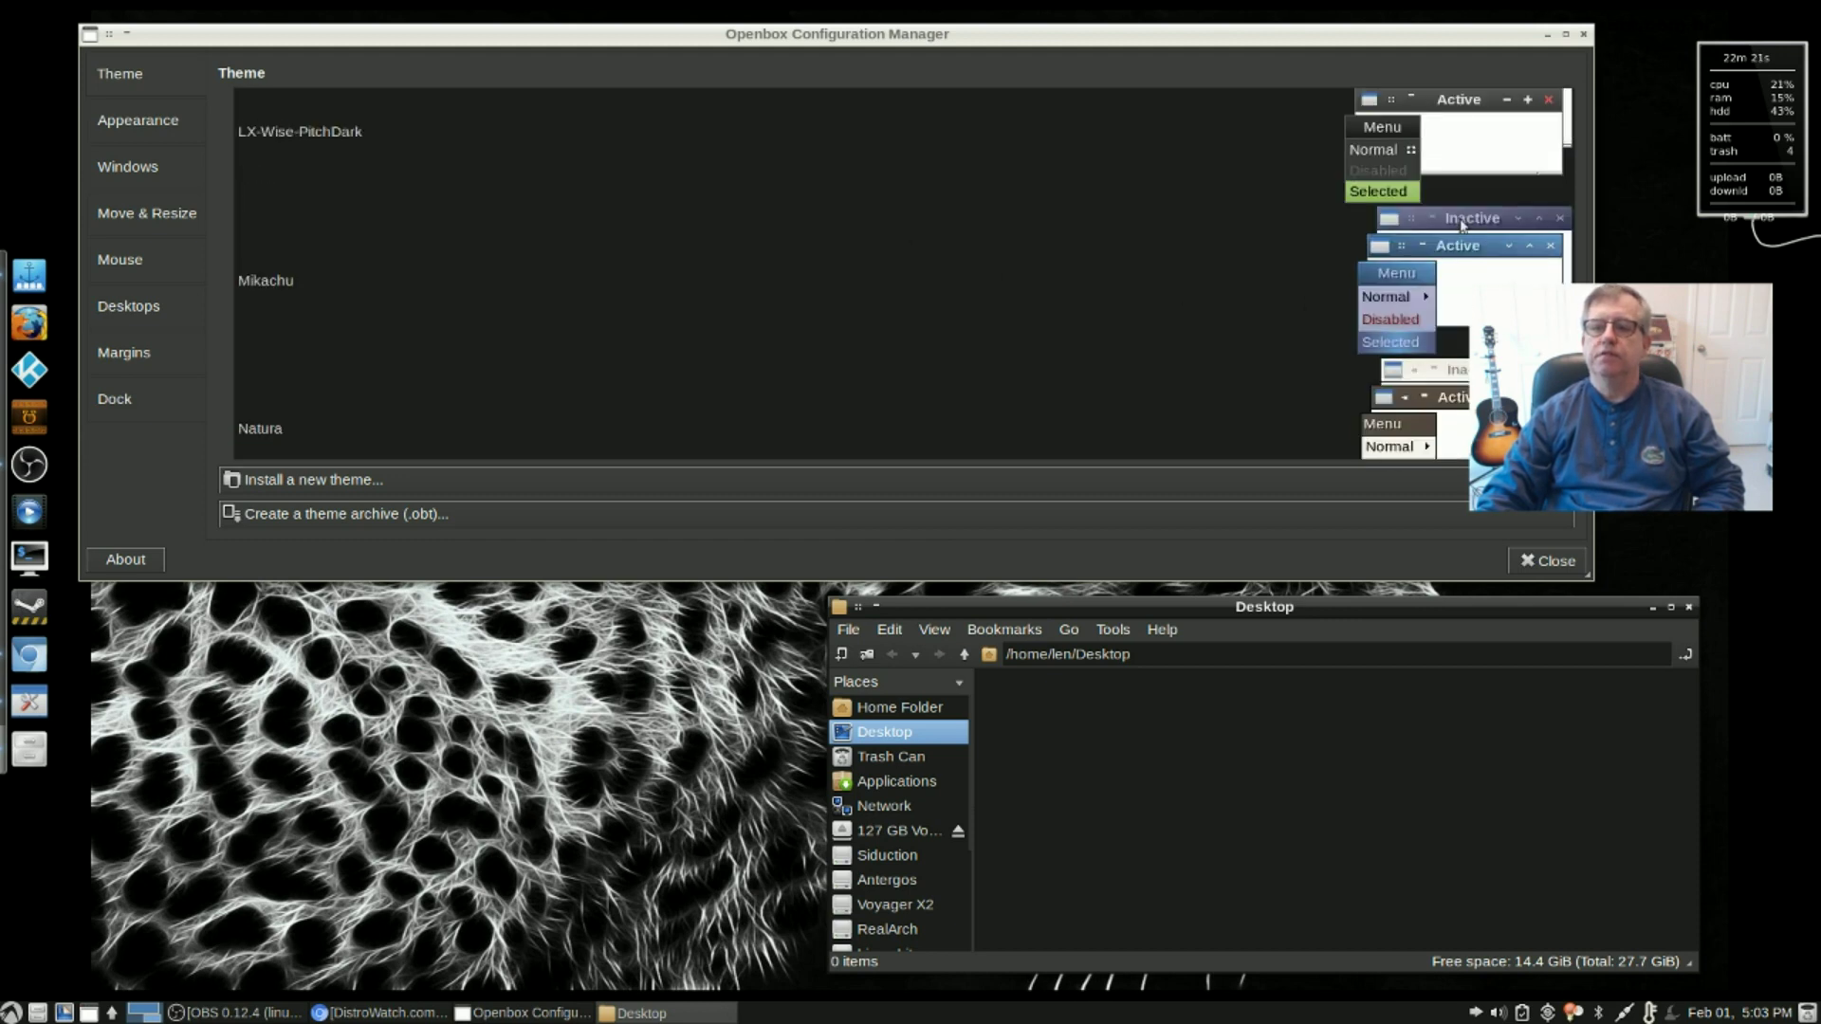
{"action": "scroll", "coordinate": [888, 377], "scroll_direction": "up", "scroll_amount": 4}
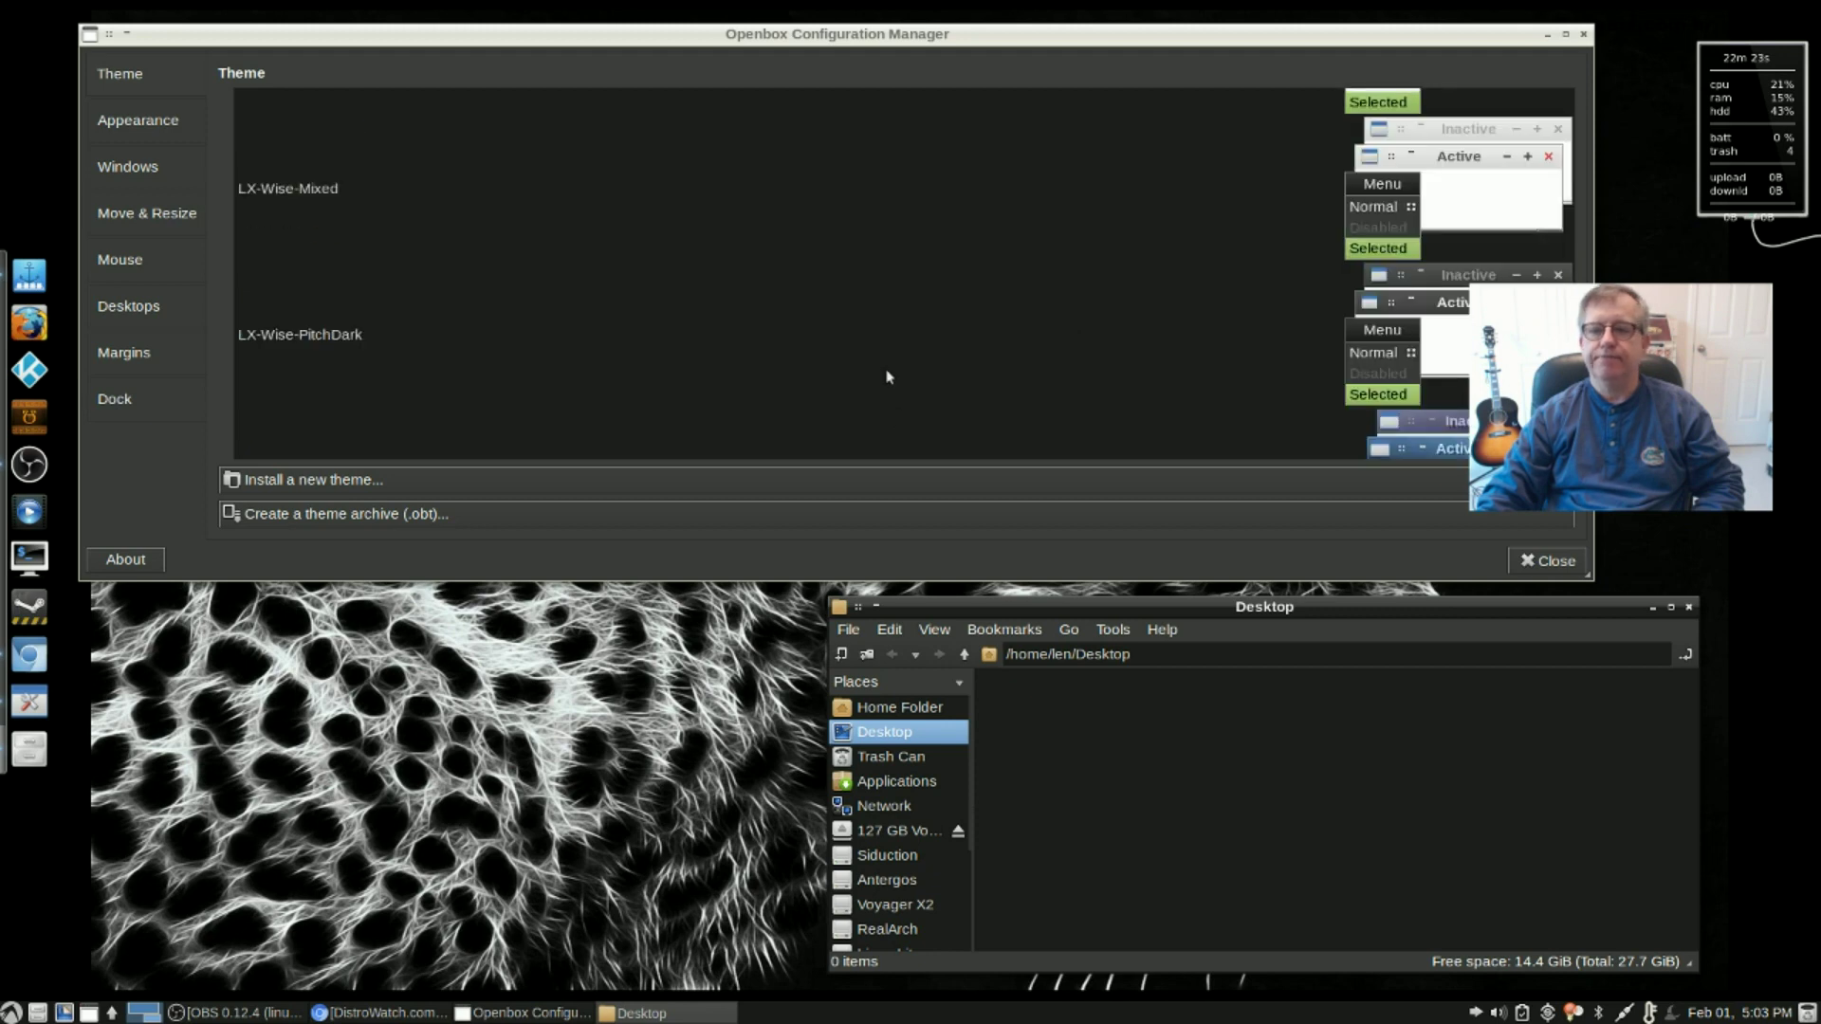
{"action": "scroll", "coordinate": [888, 376], "scroll_direction": "up", "scroll_amount": 5}
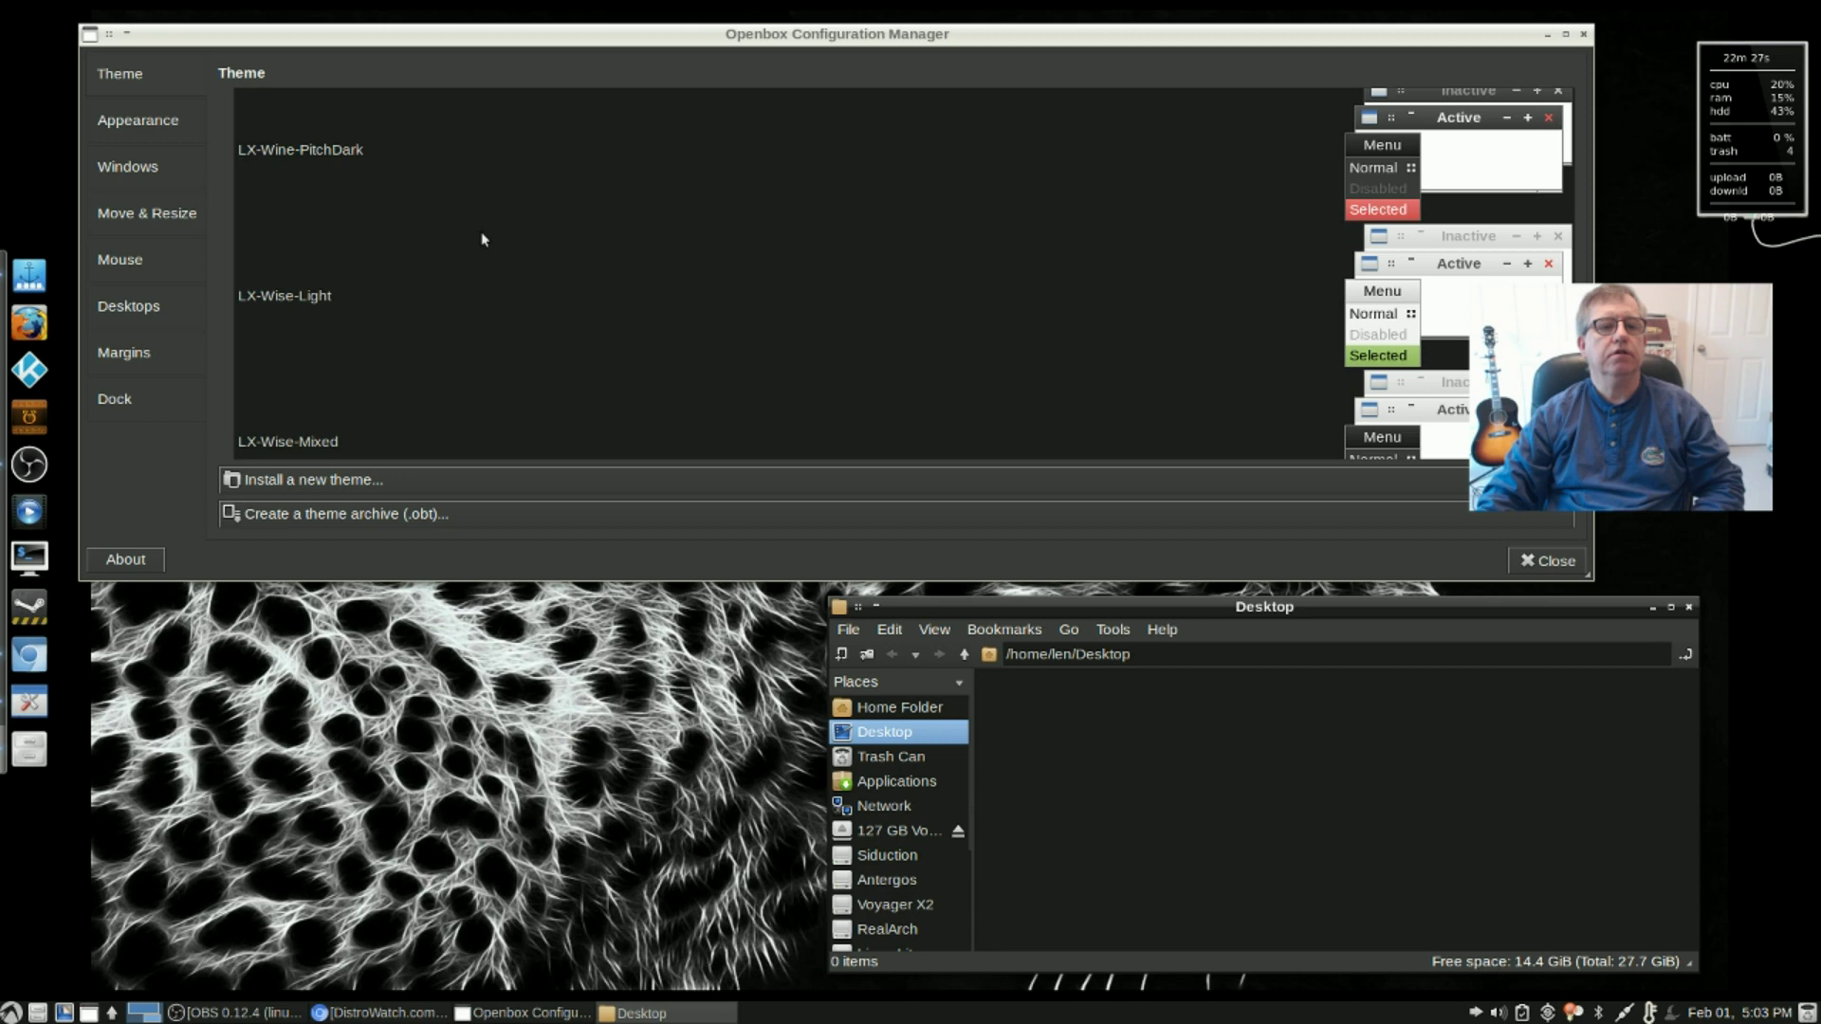
{"action": "left_click", "coordinate": [331, 177]}
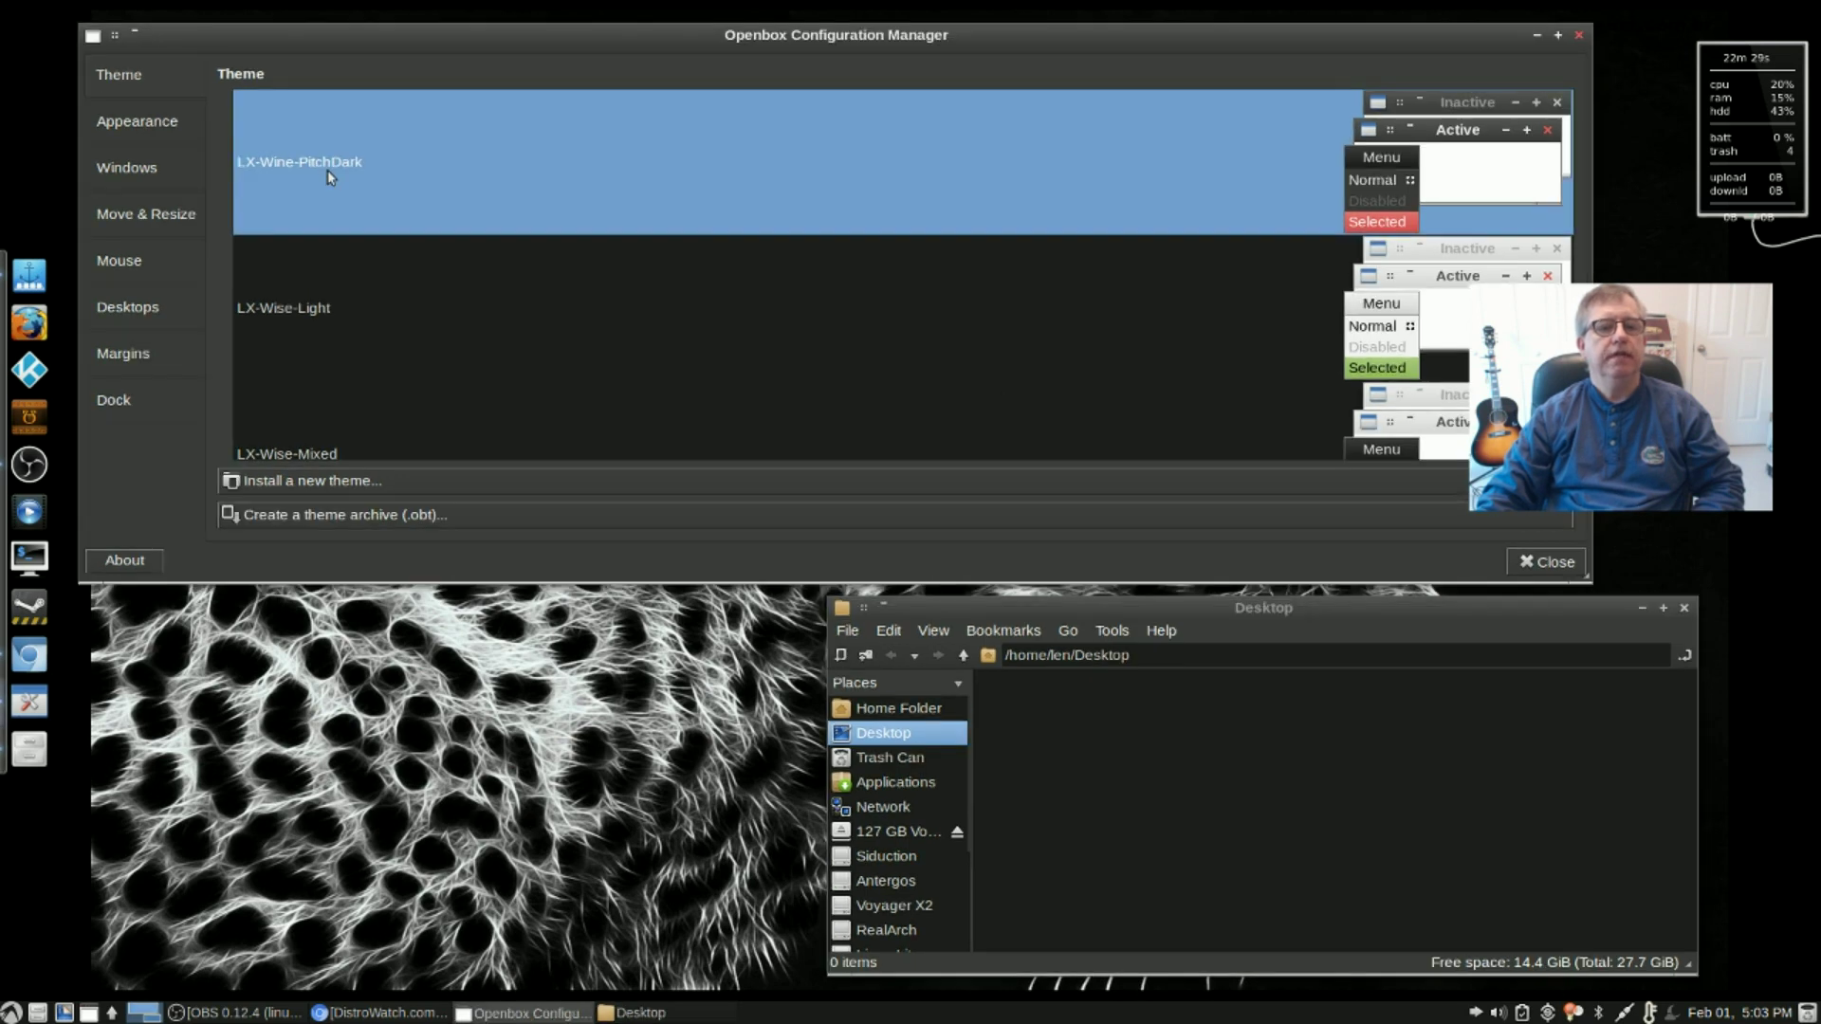
{"action": "left_click", "coordinate": [883, 736]}
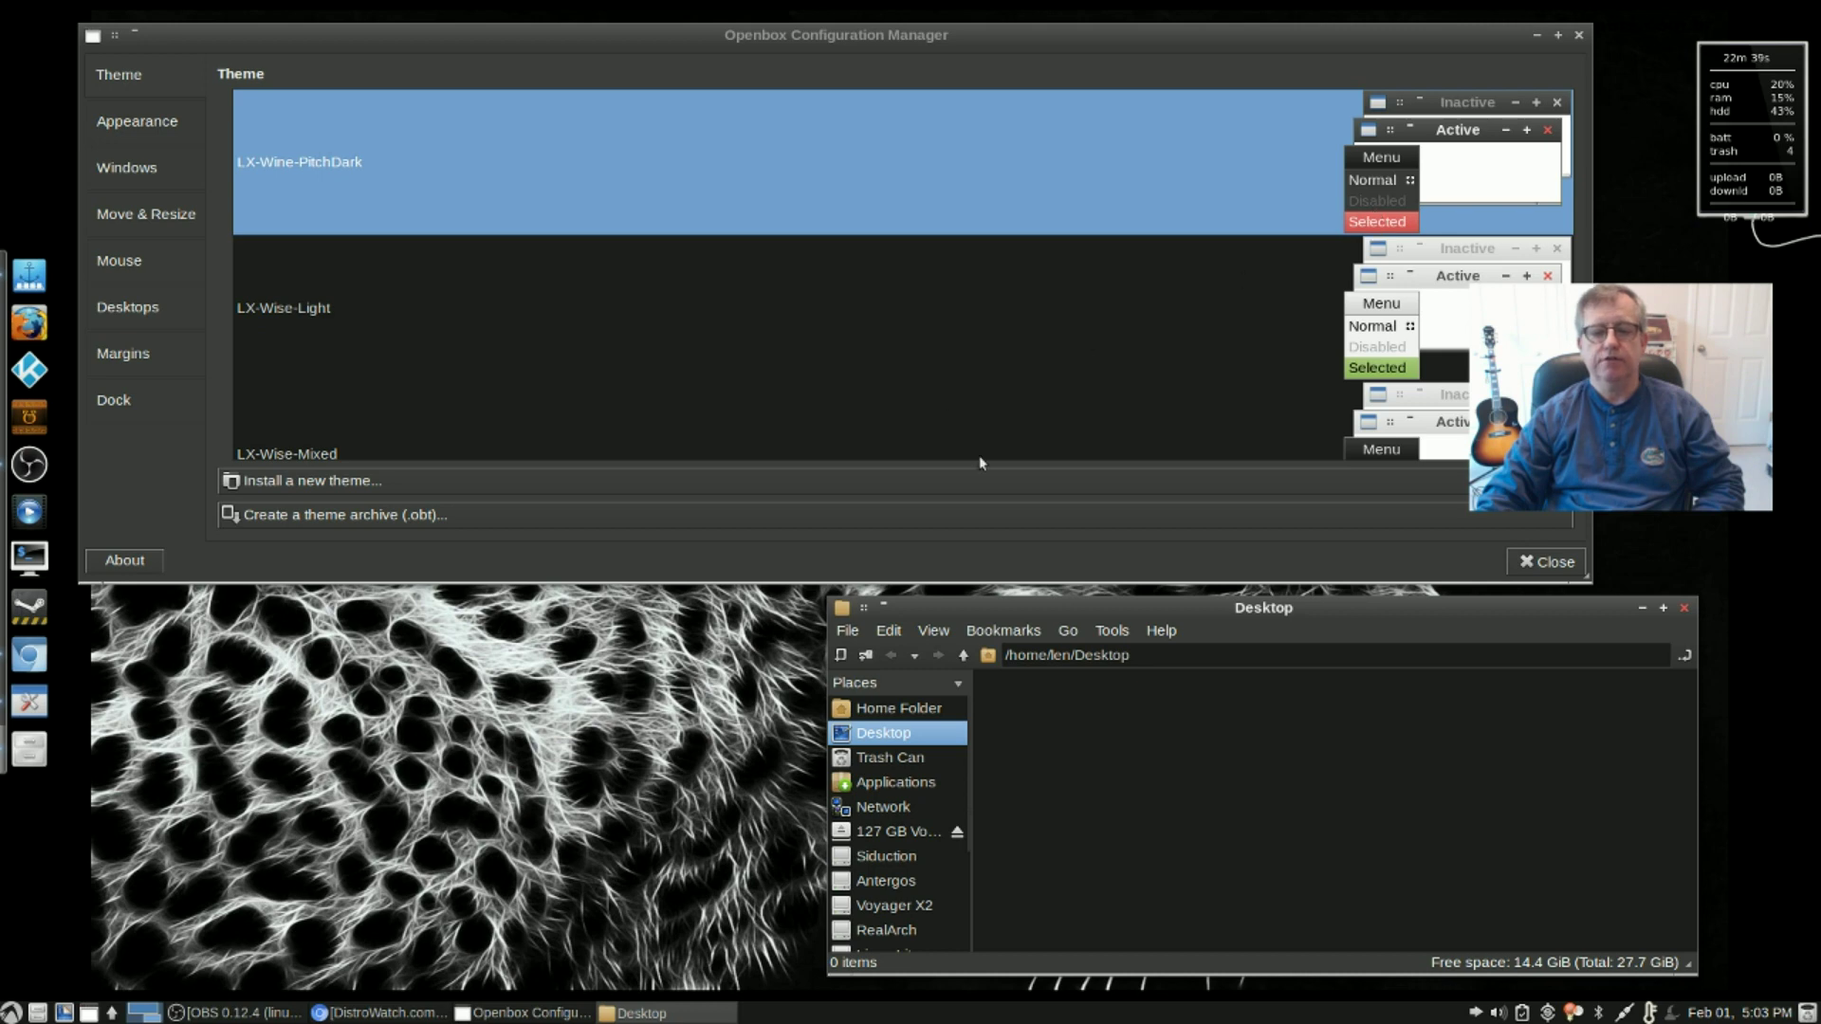
{"action": "scroll", "coordinate": [543, 337], "scroll_direction": "up", "scroll_amount": 5}
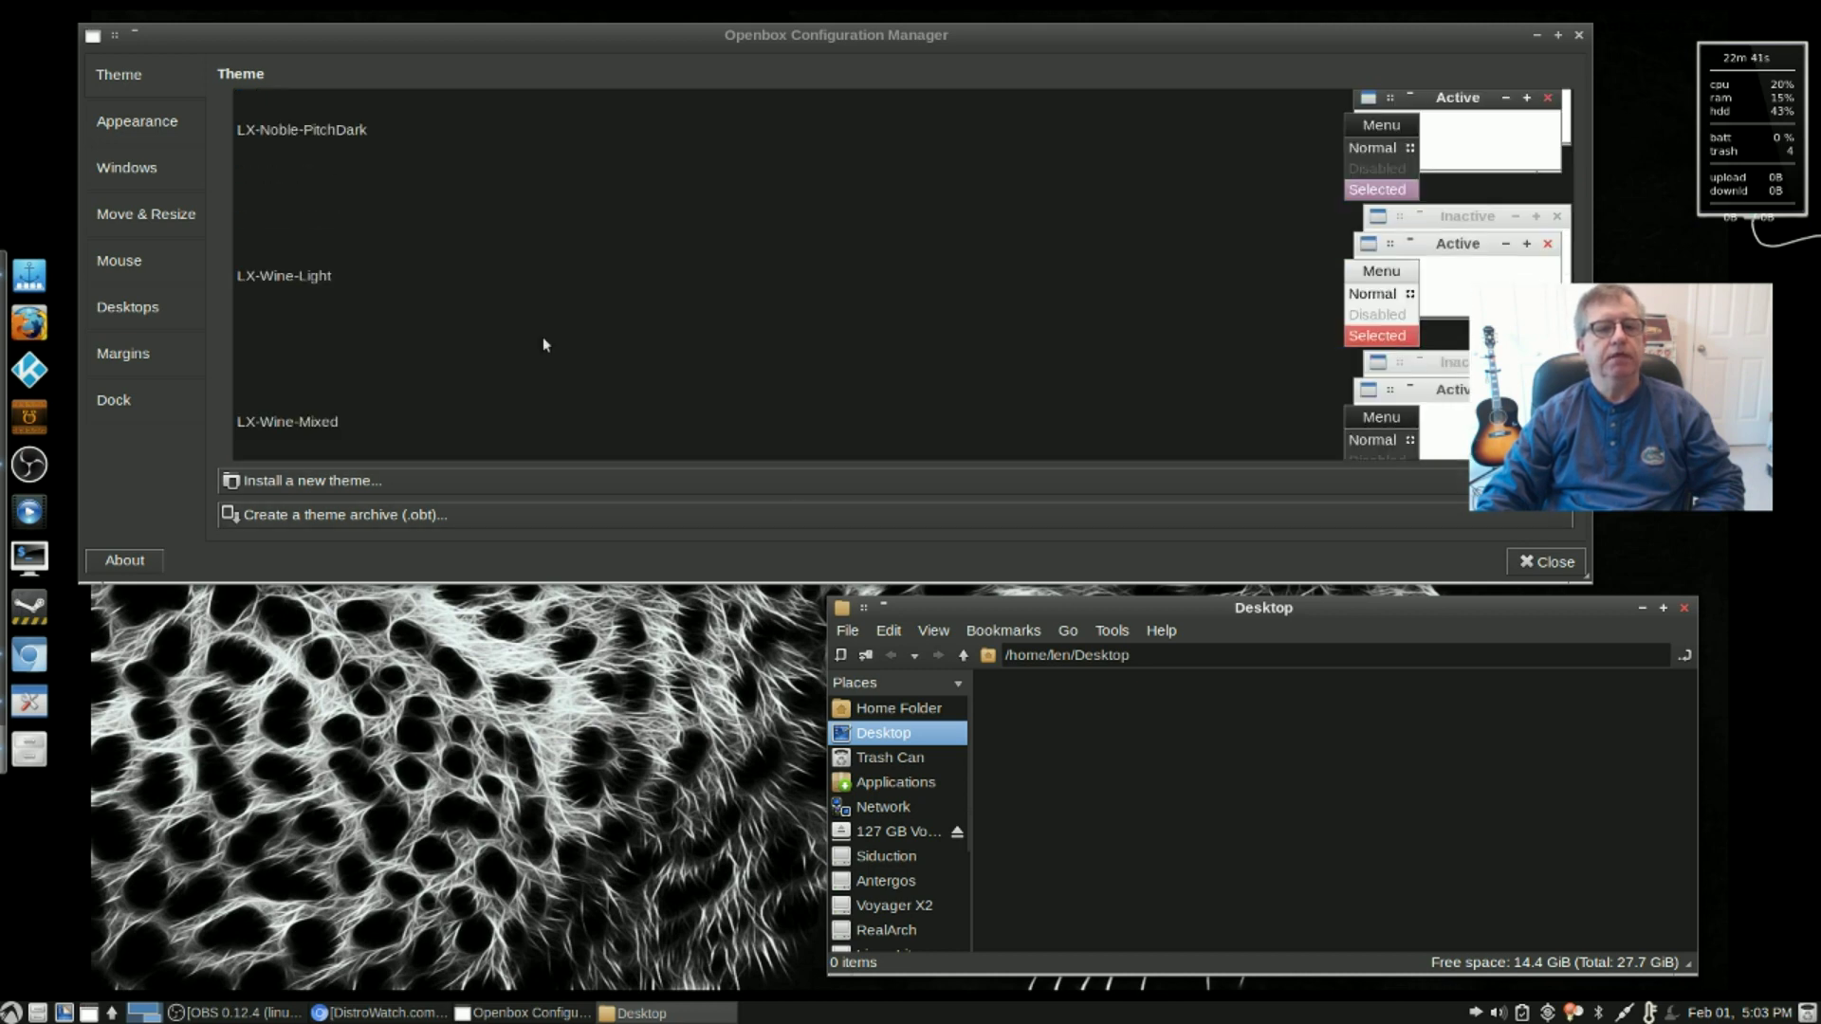
{"action": "scroll", "coordinate": [543, 340], "scroll_direction": "up", "scroll_amount": 6}
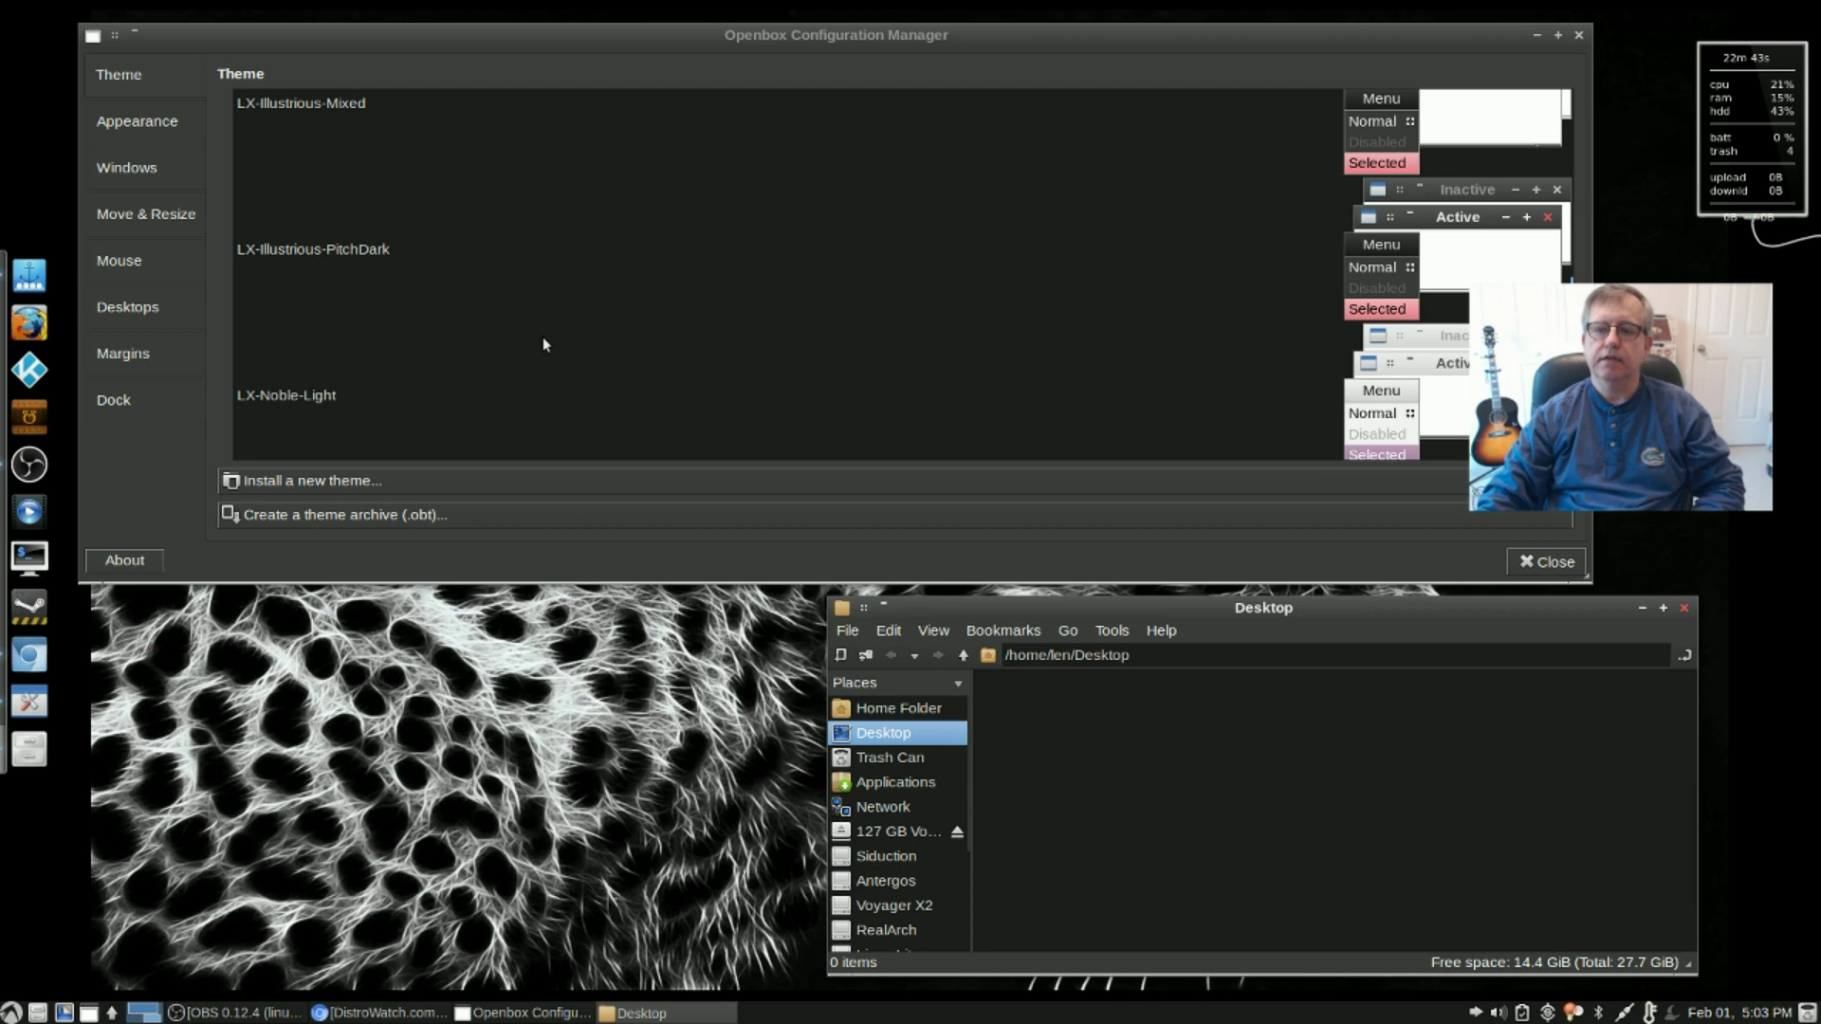
{"action": "scroll", "coordinate": [543, 338], "scroll_direction": "down", "scroll_amount": 1}
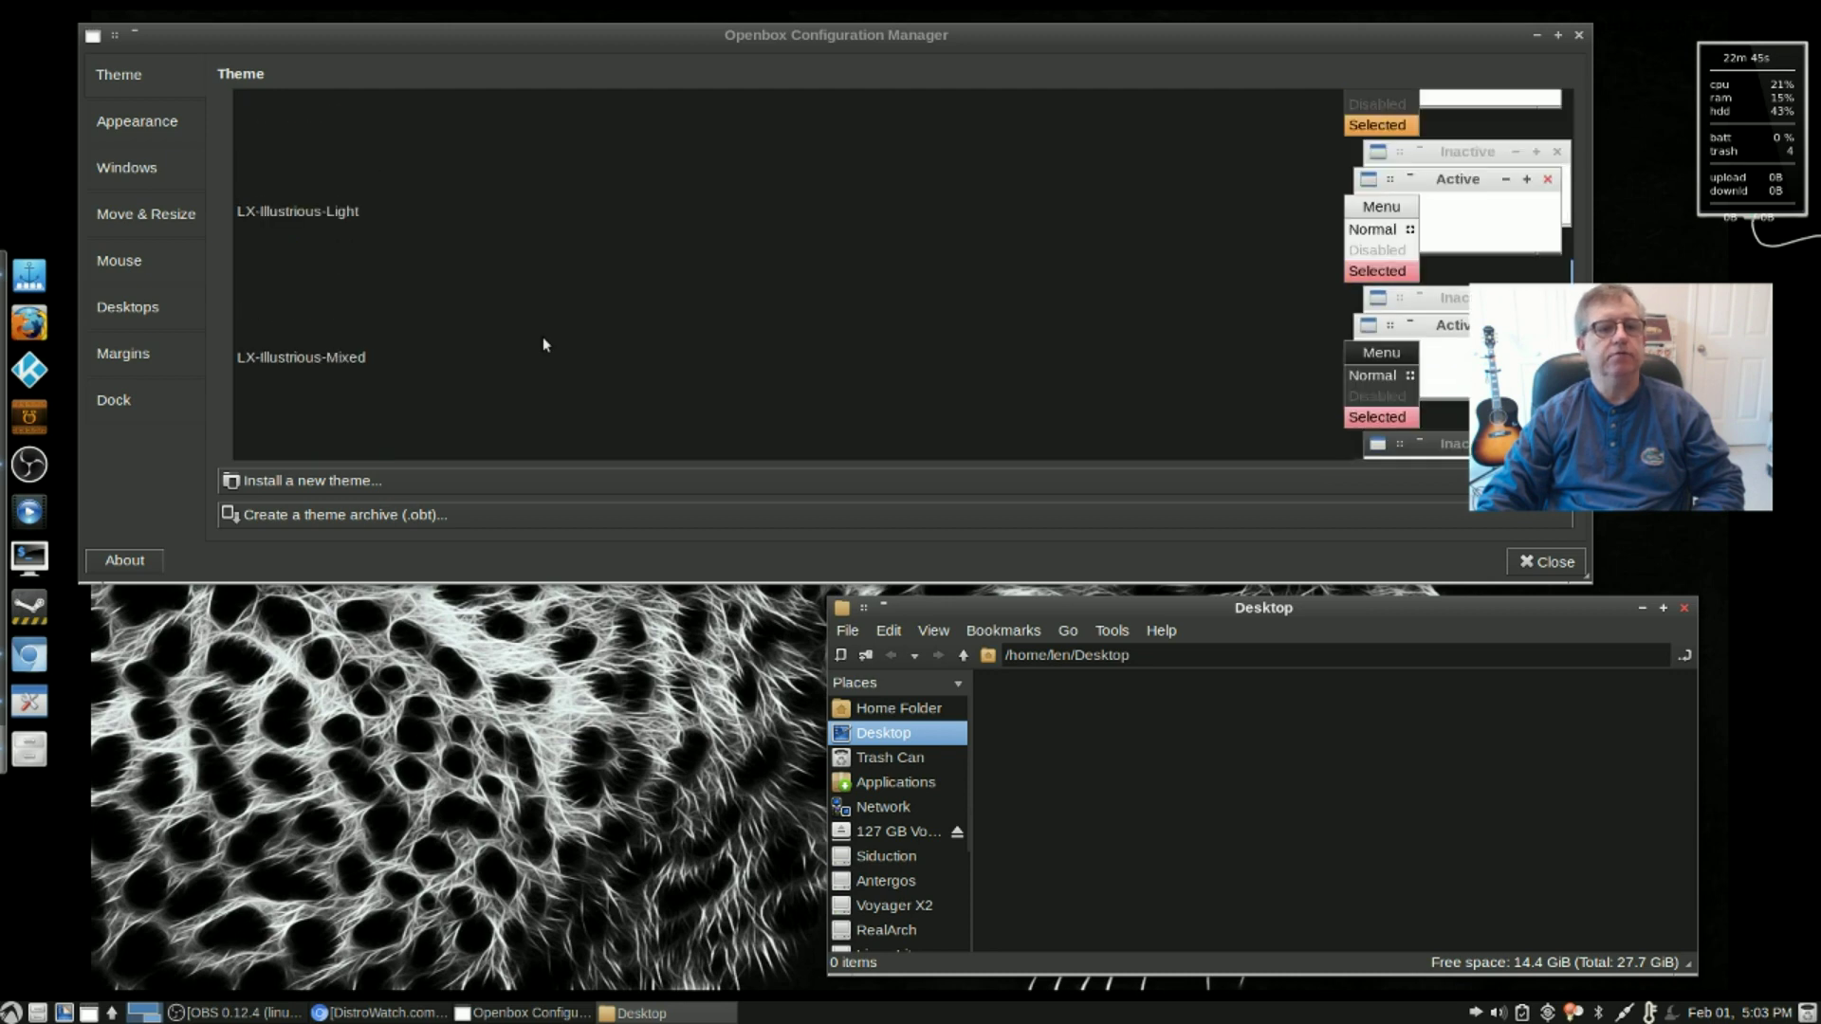
{"action": "scroll", "coordinate": [542, 337], "scroll_direction": "up", "scroll_amount": 4}
{"action": "scroll", "coordinate": [545, 344], "scroll_direction": "up", "scroll_amount": 5}
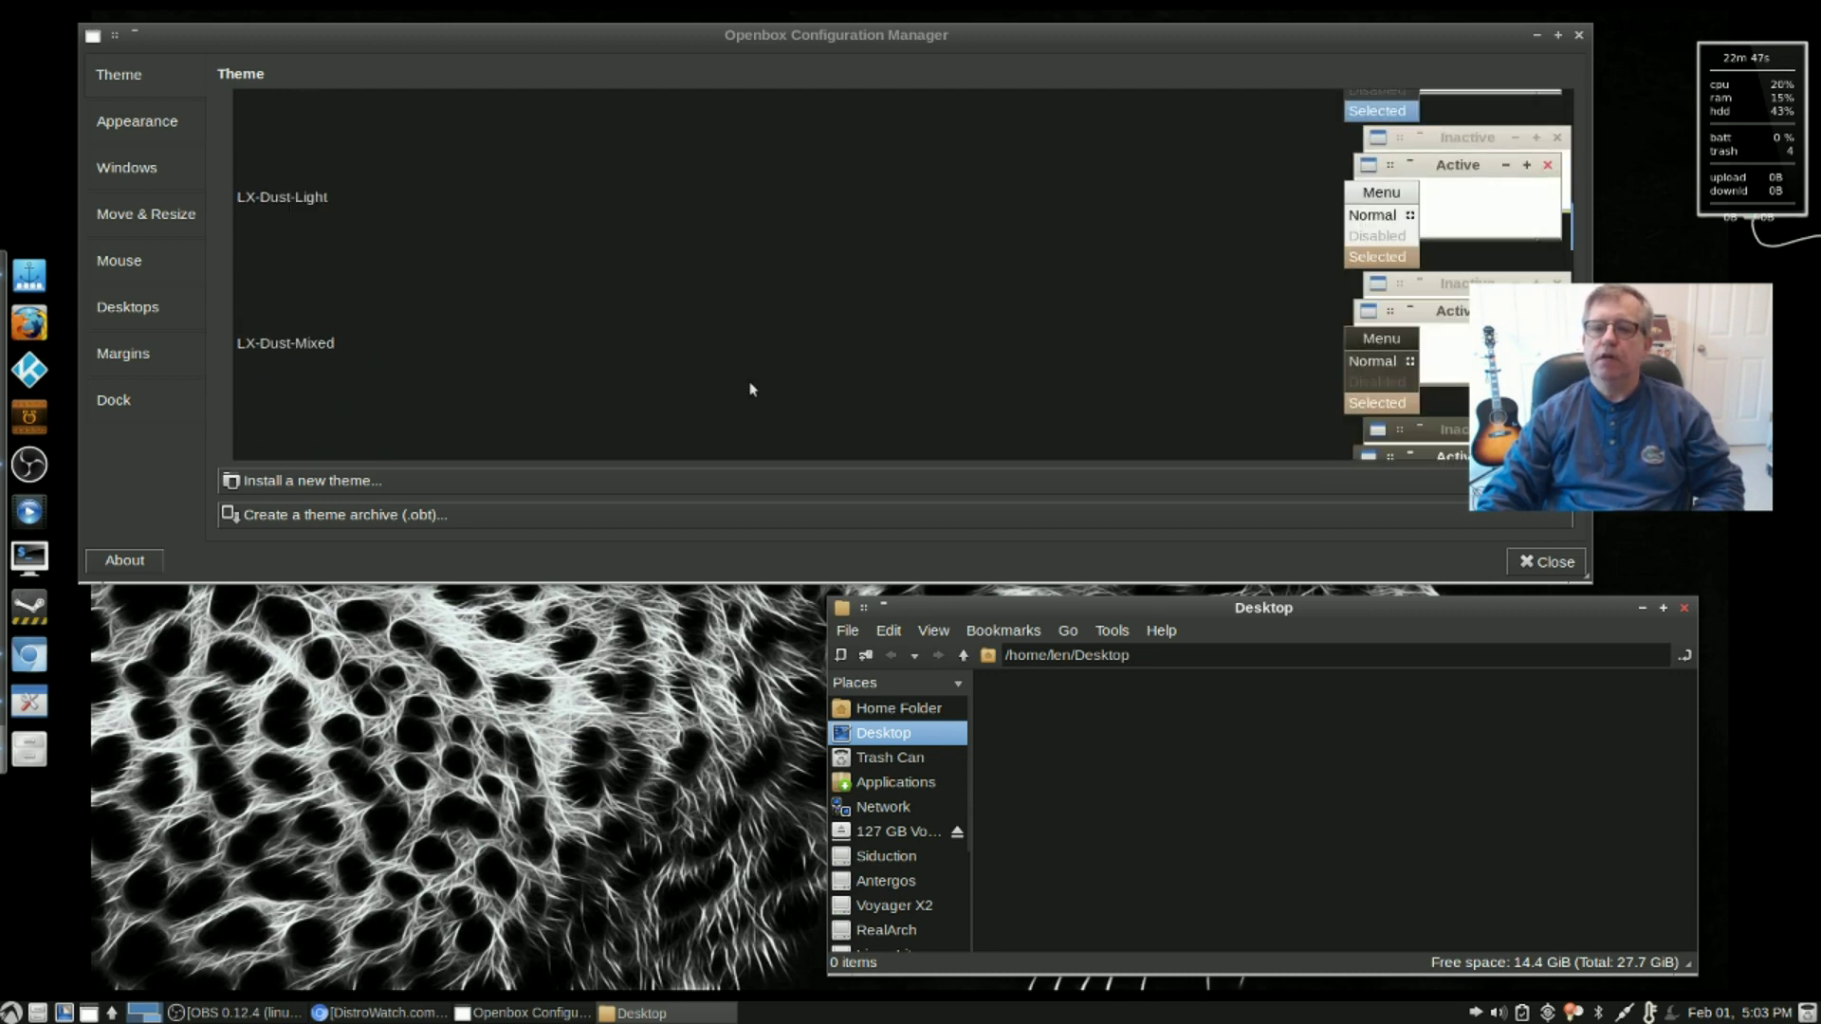
{"action": "scroll", "coordinate": [1007, 304], "scroll_direction": "up", "scroll_amount": 2}
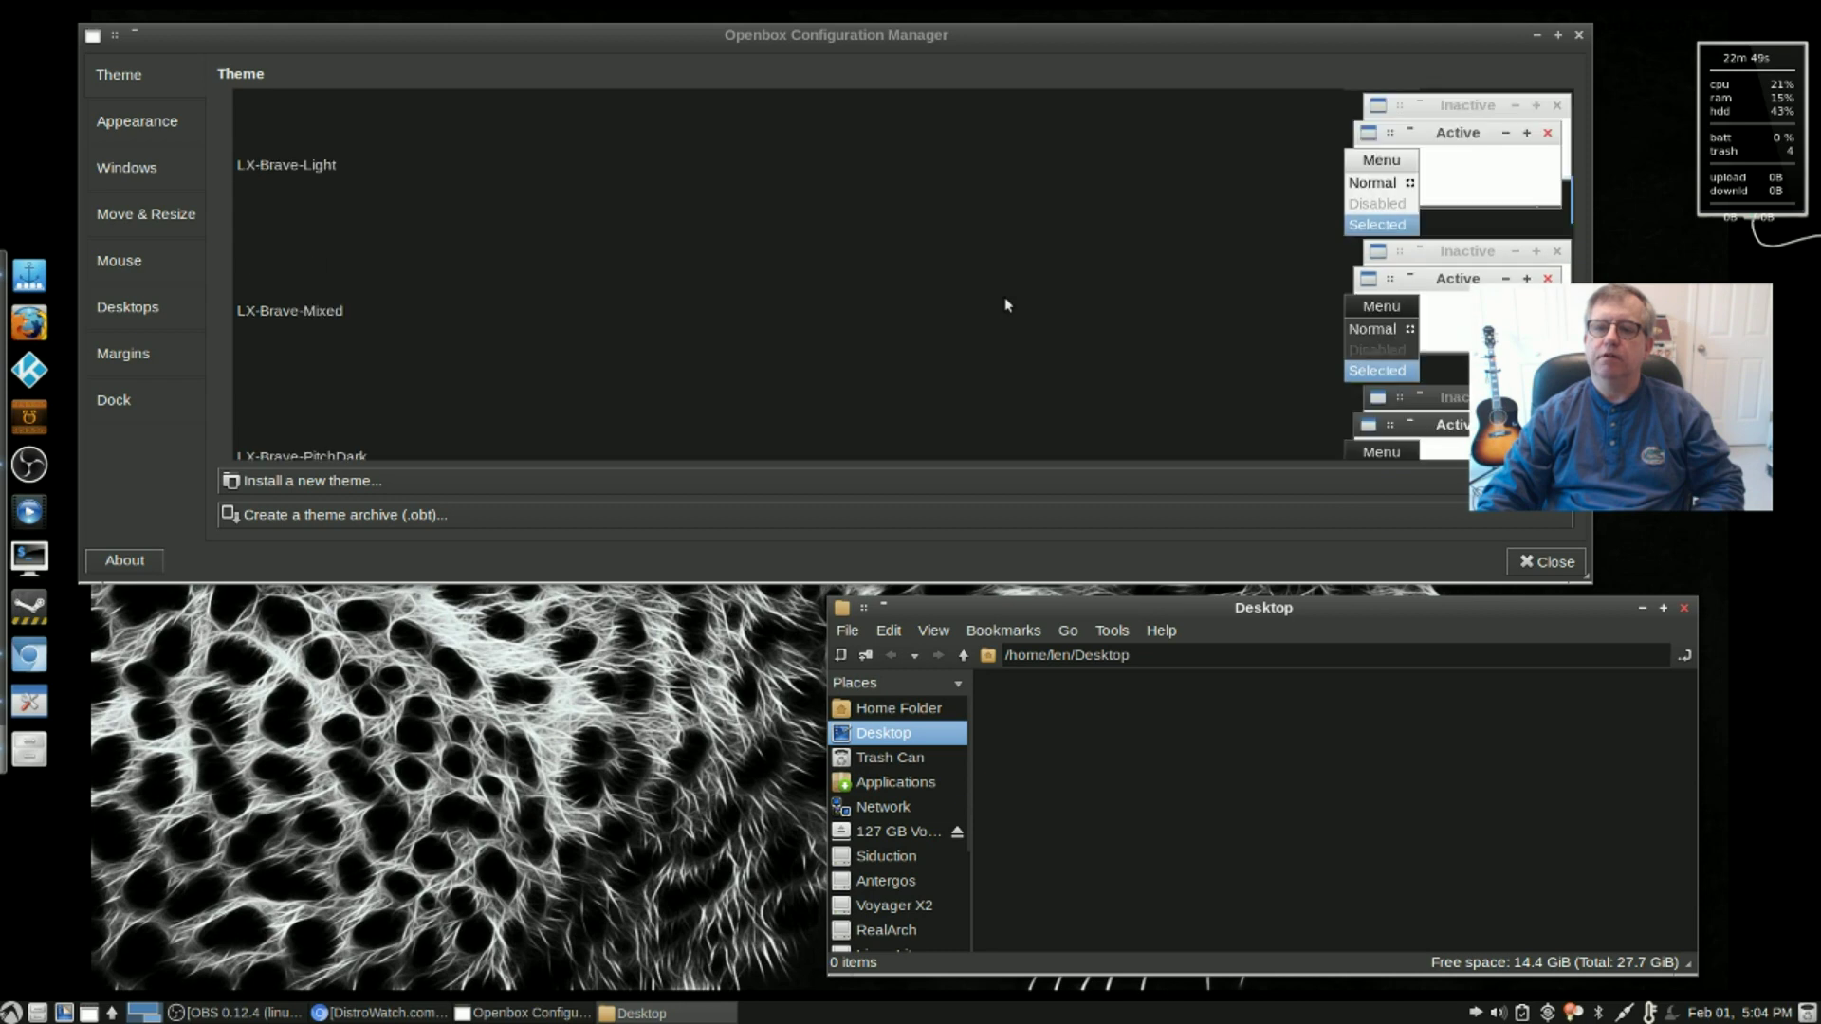
{"action": "scroll", "coordinate": [1008, 304], "scroll_direction": "up", "scroll_amount": 3}
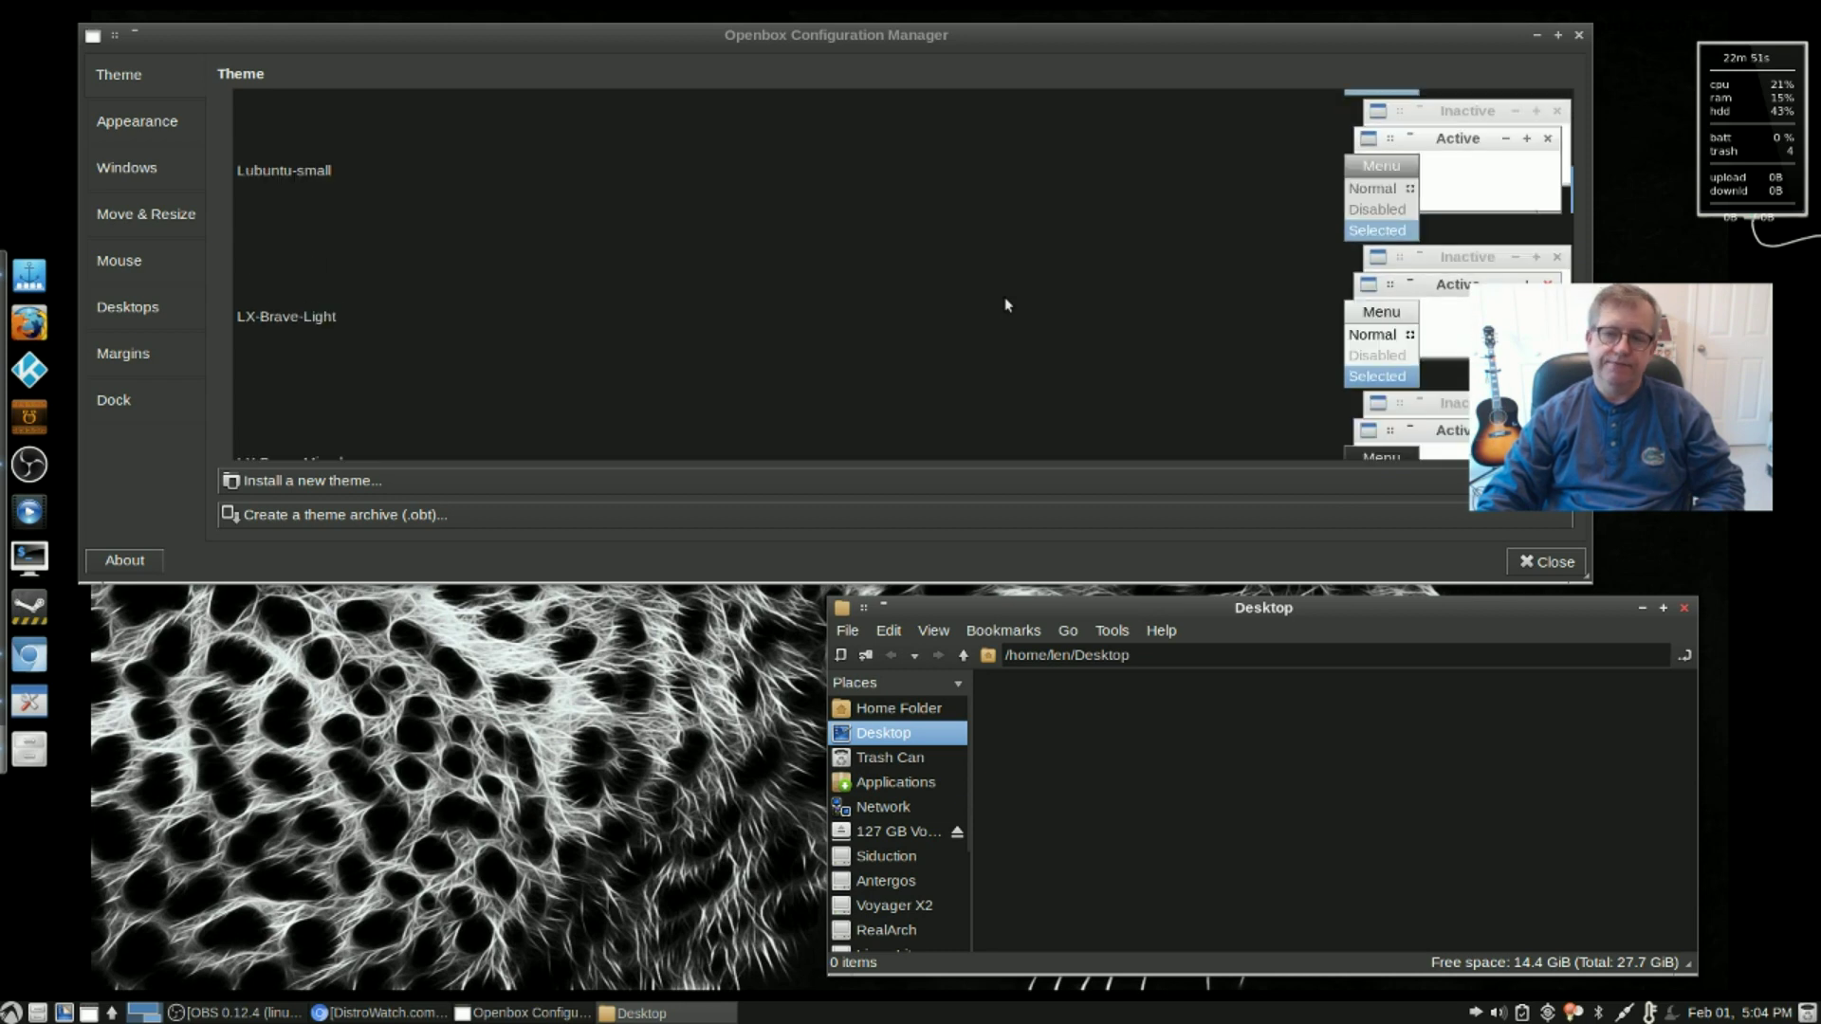
{"action": "scroll", "coordinate": [1008, 305], "scroll_direction": "up", "scroll_amount": 5}
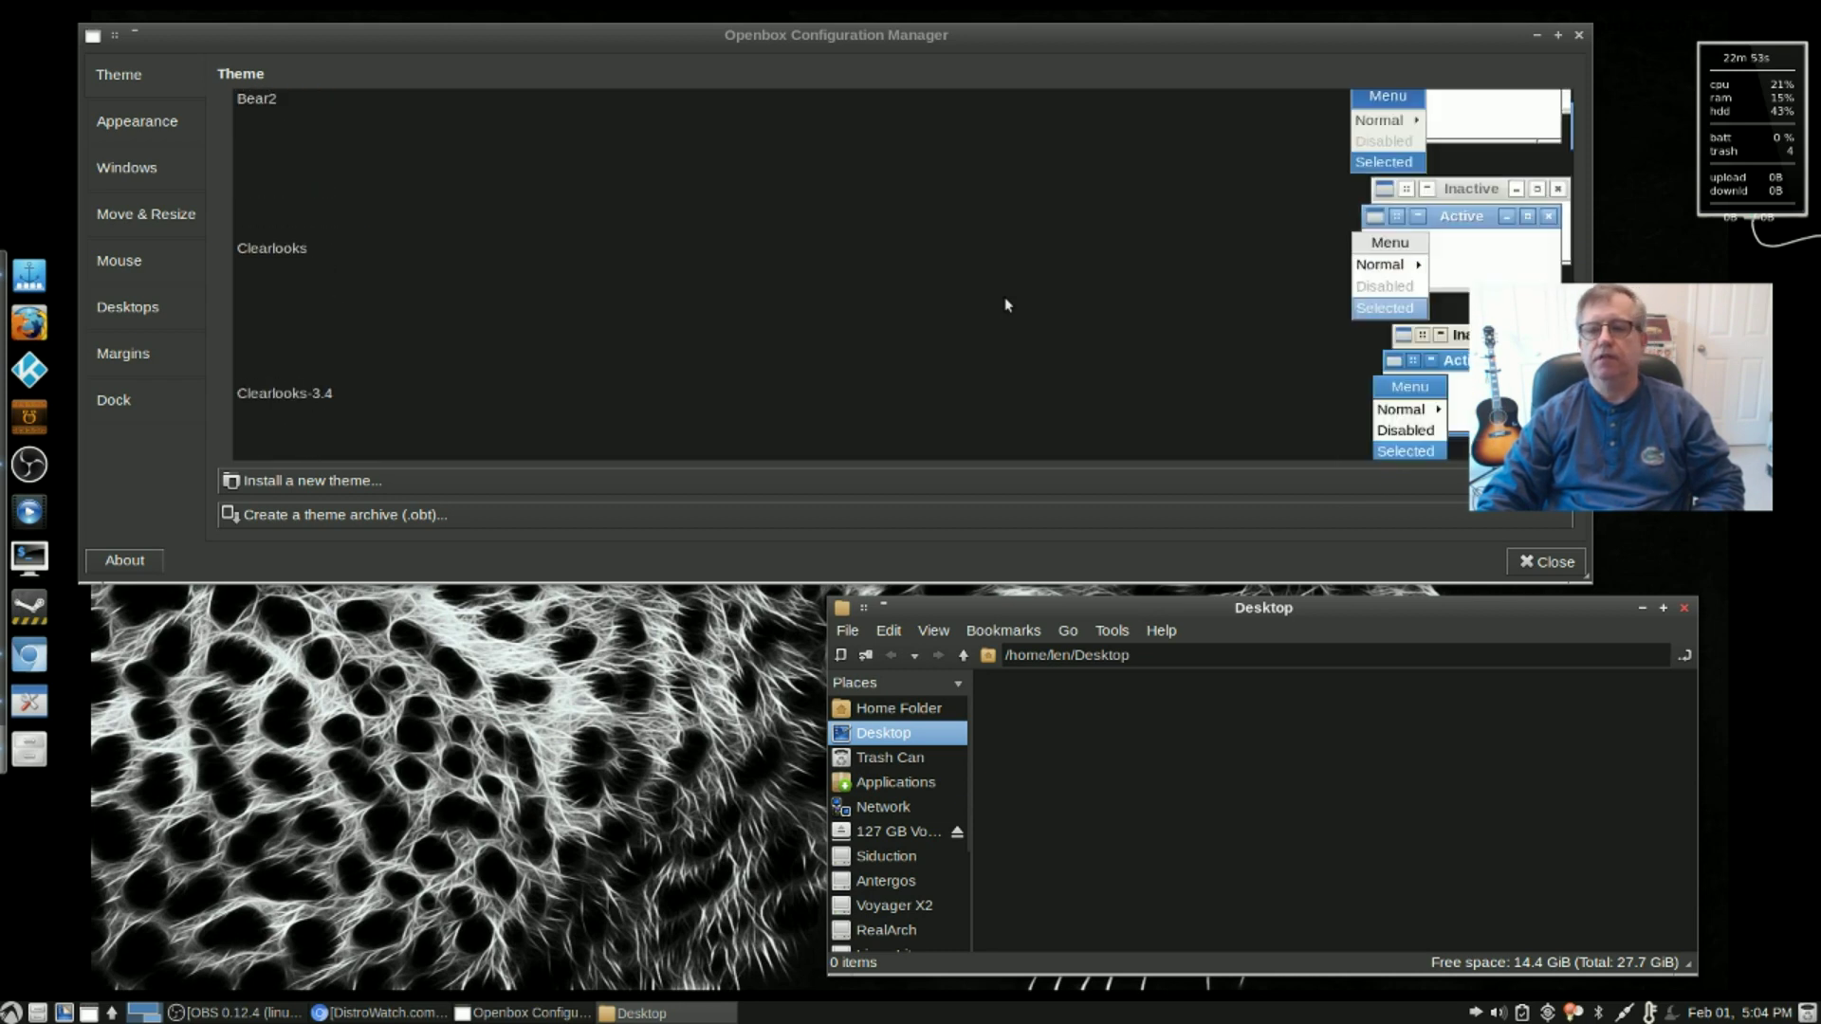
{"action": "scroll", "coordinate": [1008, 304], "scroll_direction": "up", "scroll_amount": 1}
{"action": "scroll", "coordinate": [1008, 305], "scroll_direction": "down", "scroll_amount": 8}
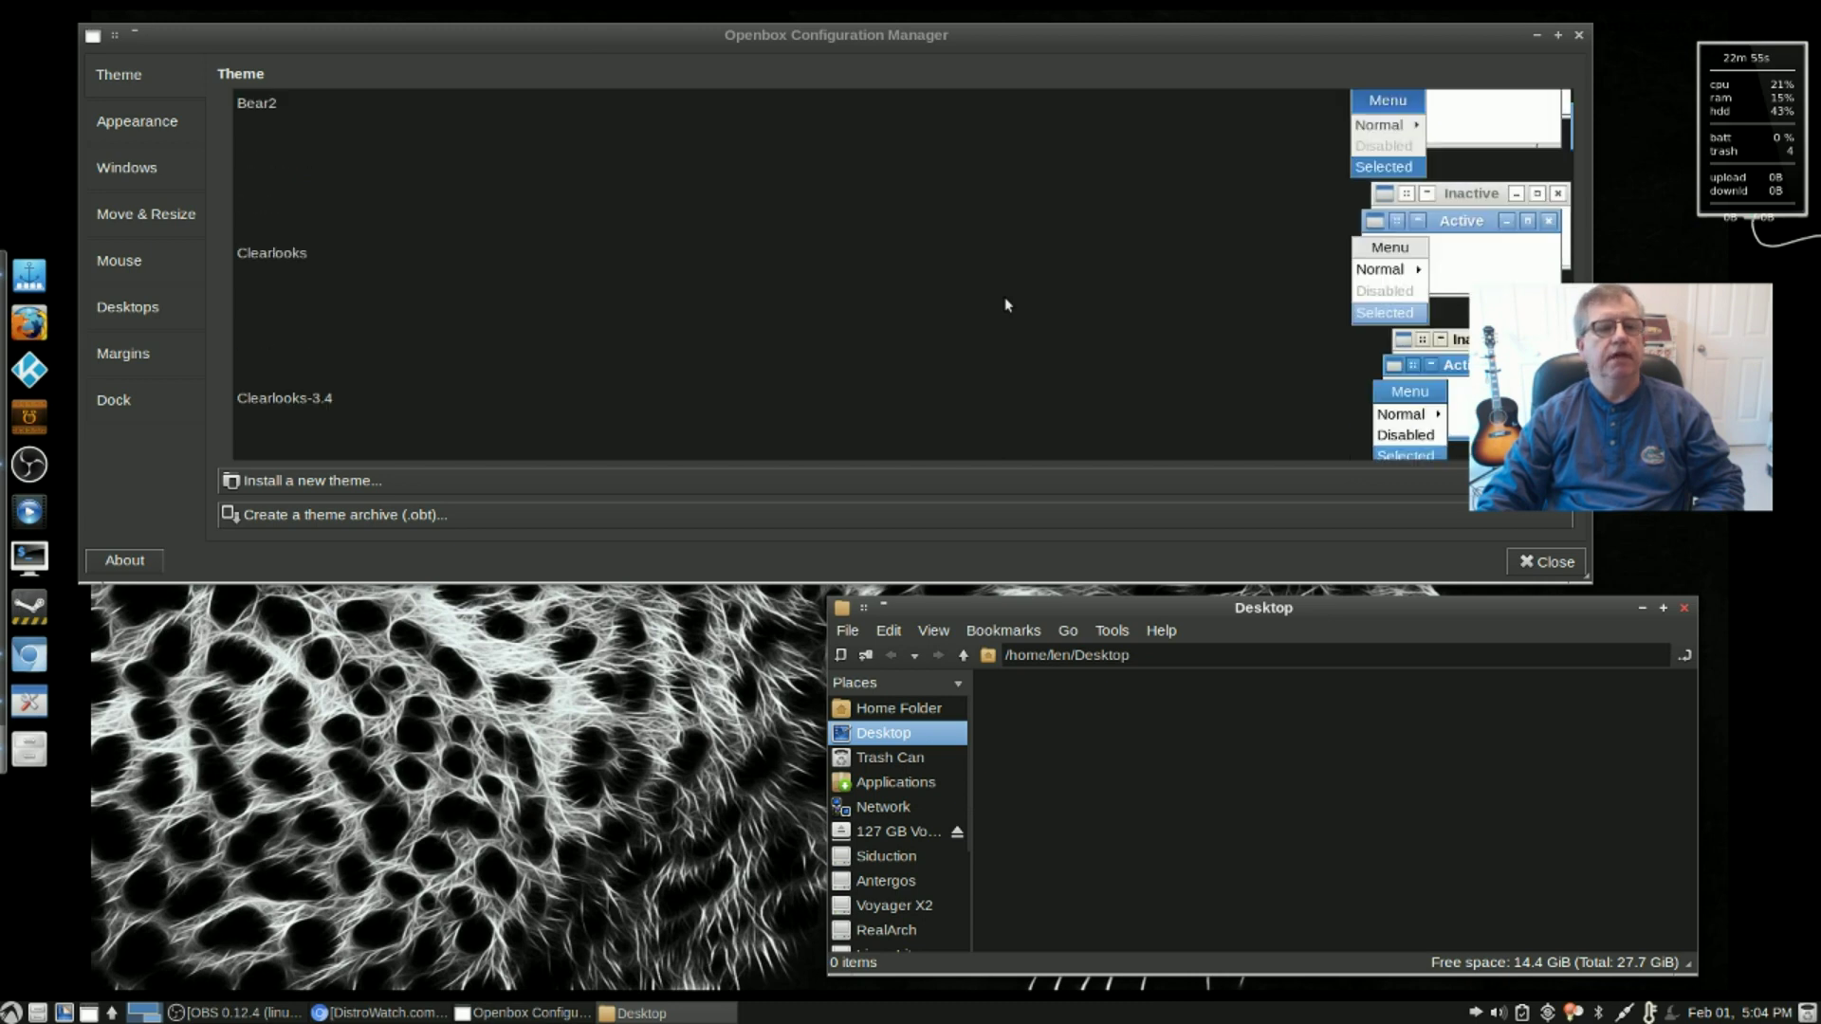
{"action": "scroll", "coordinate": [1007, 305], "scroll_direction": "down", "scroll_amount": 5}
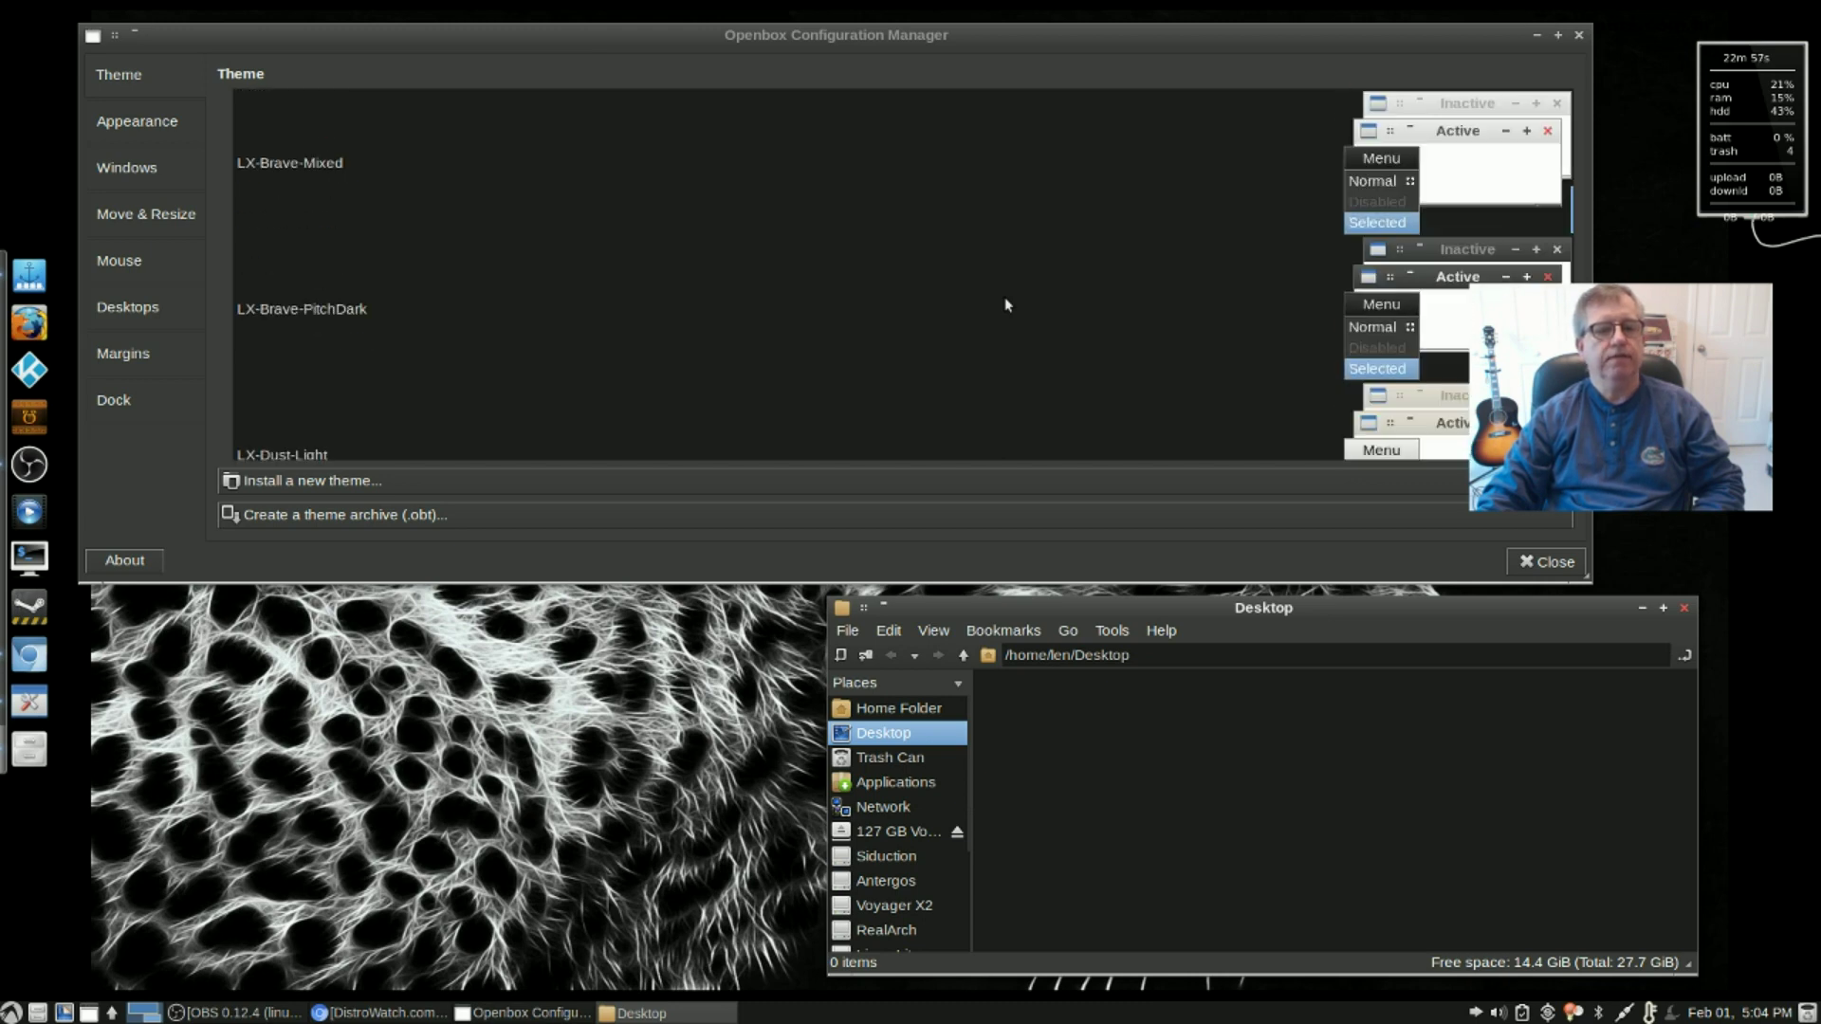
{"action": "scroll", "coordinate": [1008, 304], "scroll_direction": "down", "scroll_amount": 6}
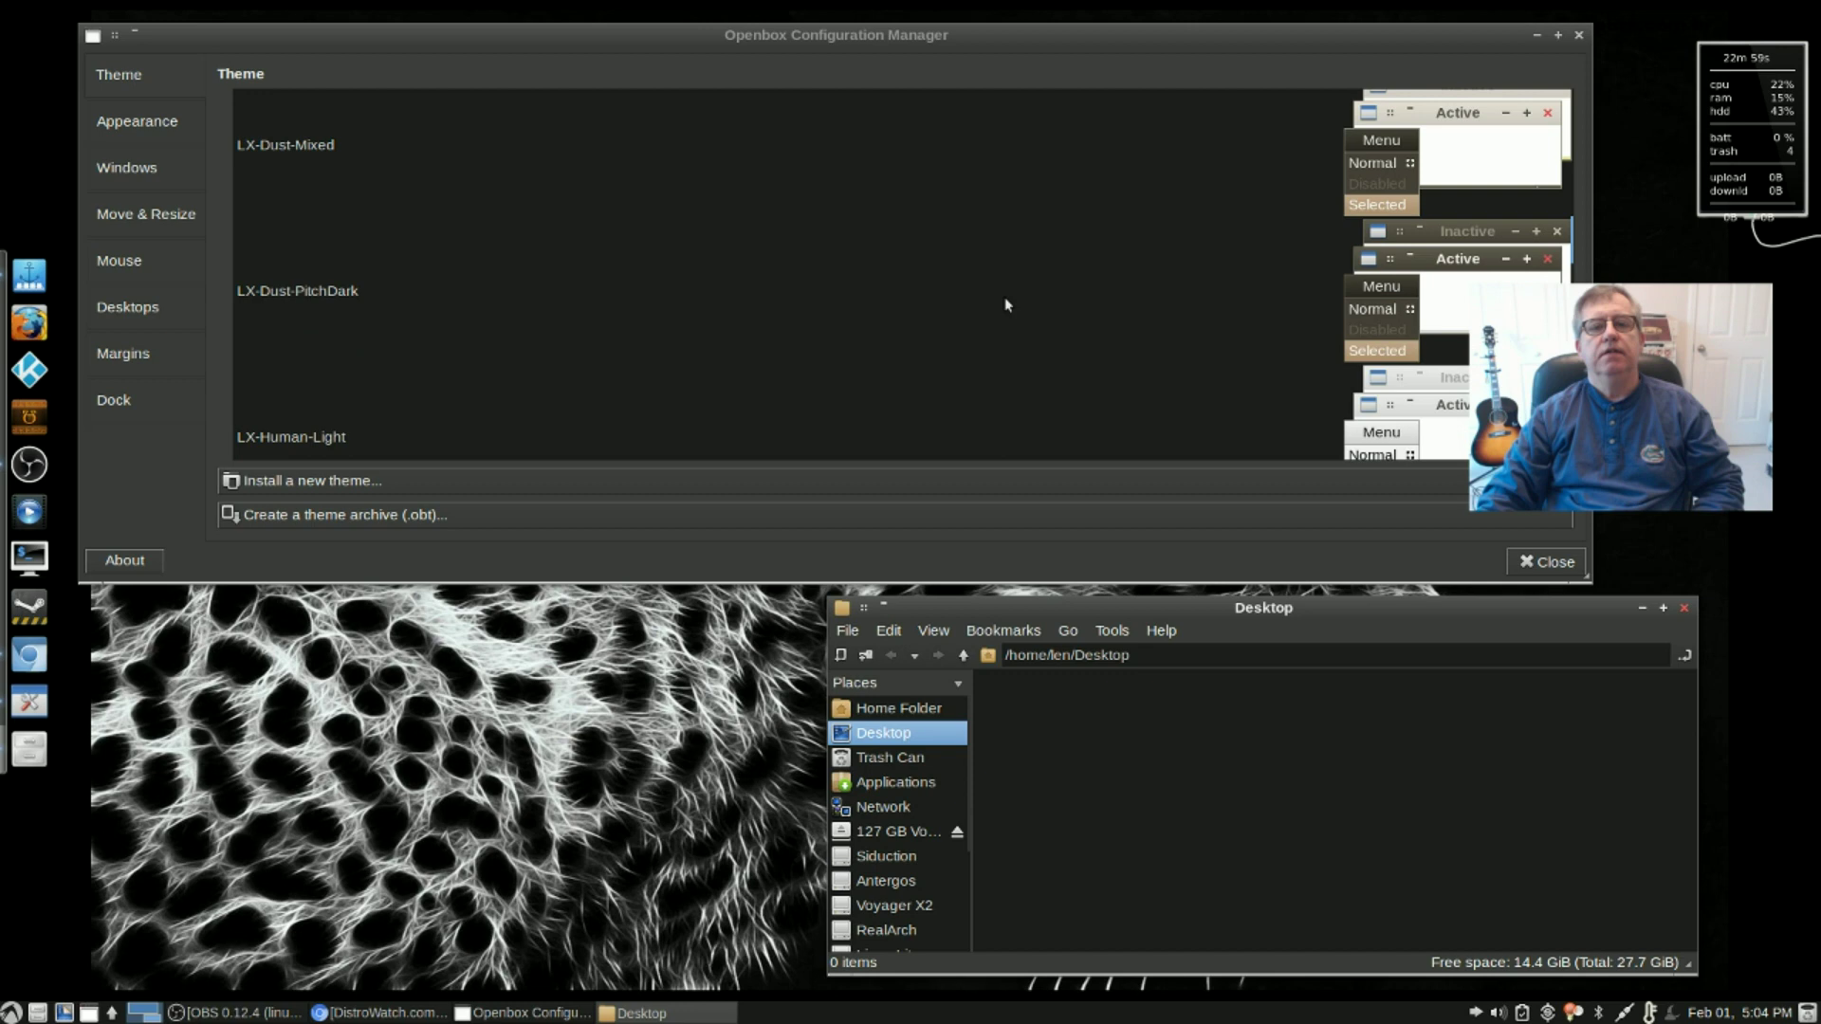
{"action": "scroll", "coordinate": [1007, 304], "scroll_direction": "down", "scroll_amount": 7}
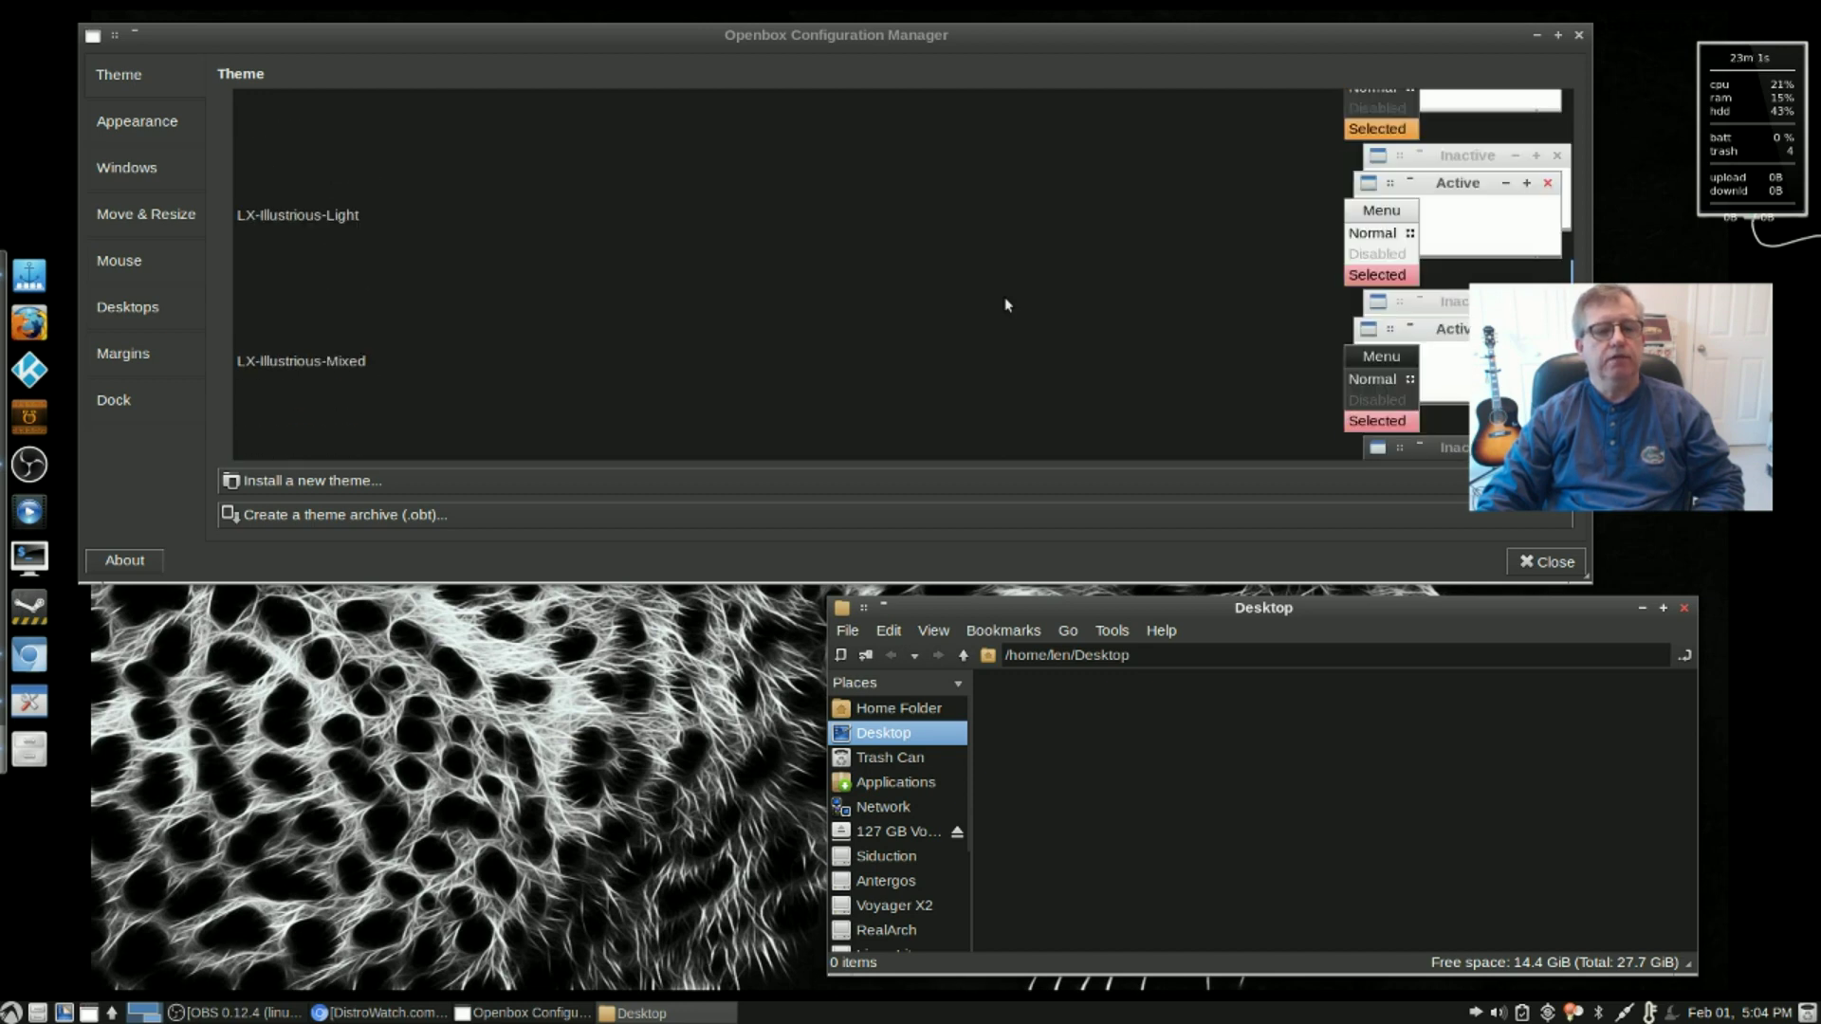
{"action": "scroll", "coordinate": [1008, 304], "scroll_direction": "down", "scroll_amount": 7}
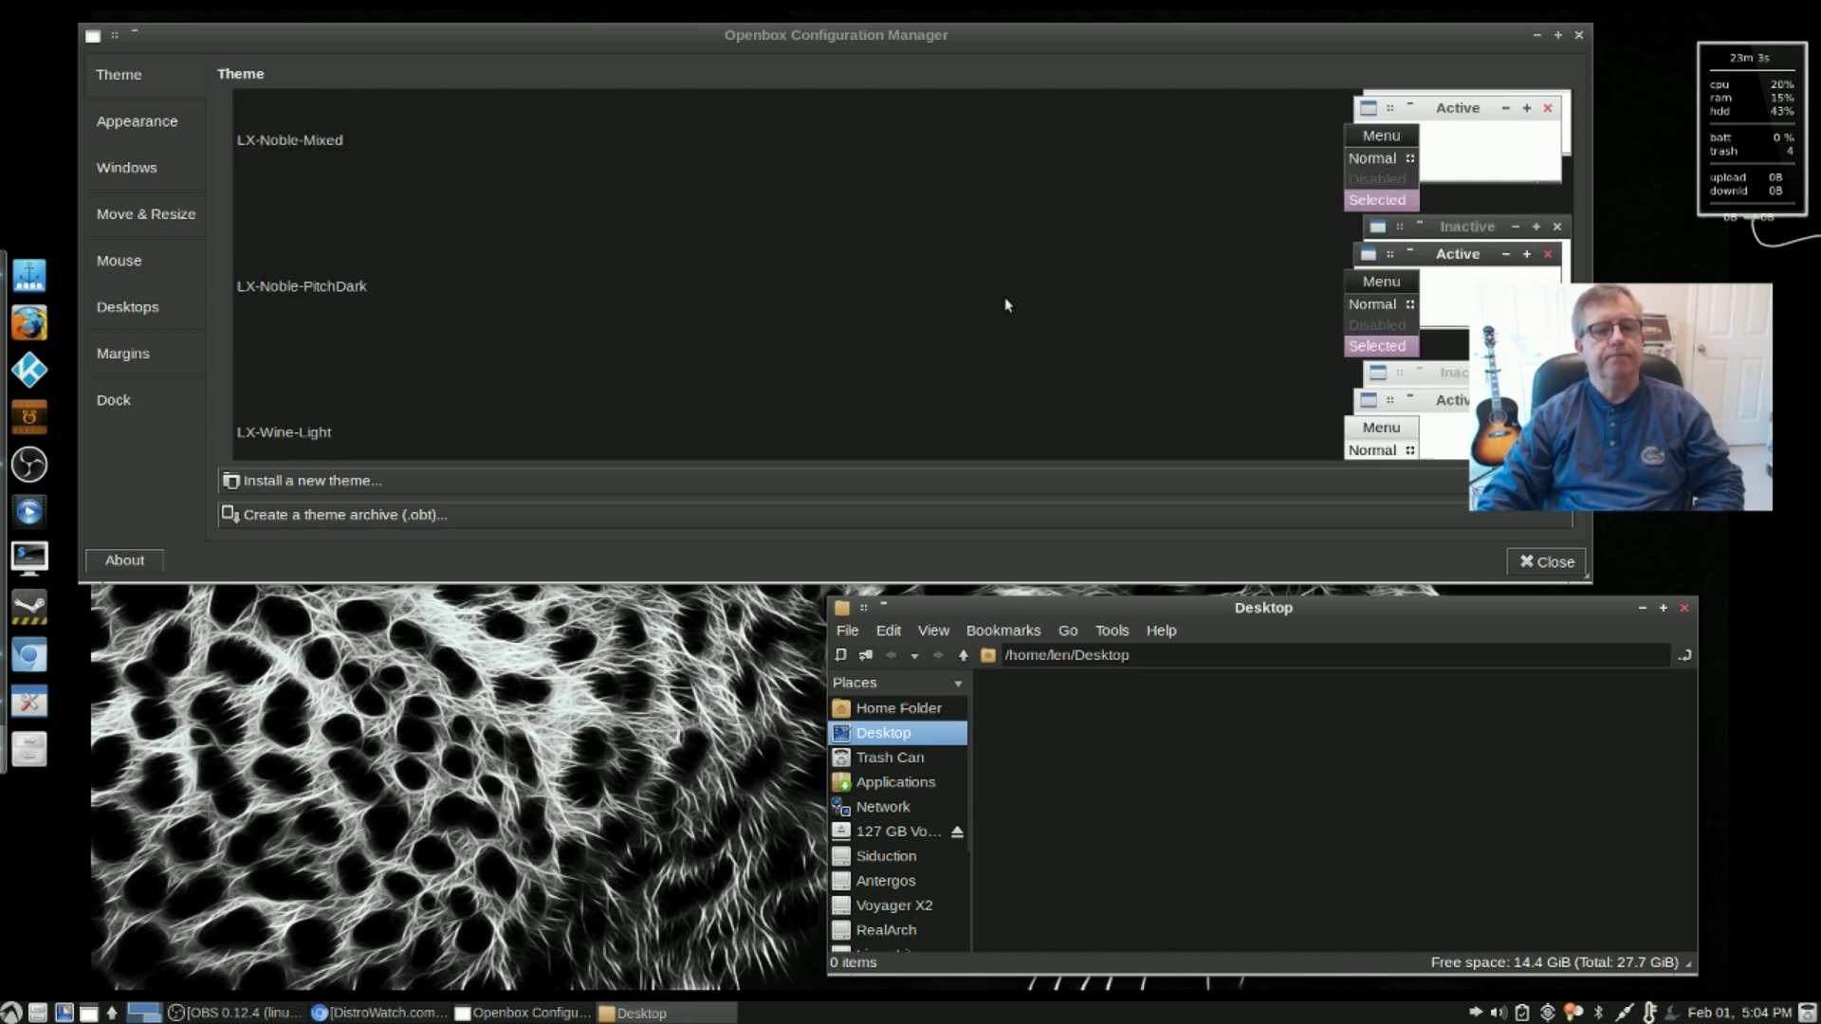
{"action": "scroll", "coordinate": [1006, 305], "scroll_direction": "down", "scroll_amount": 6}
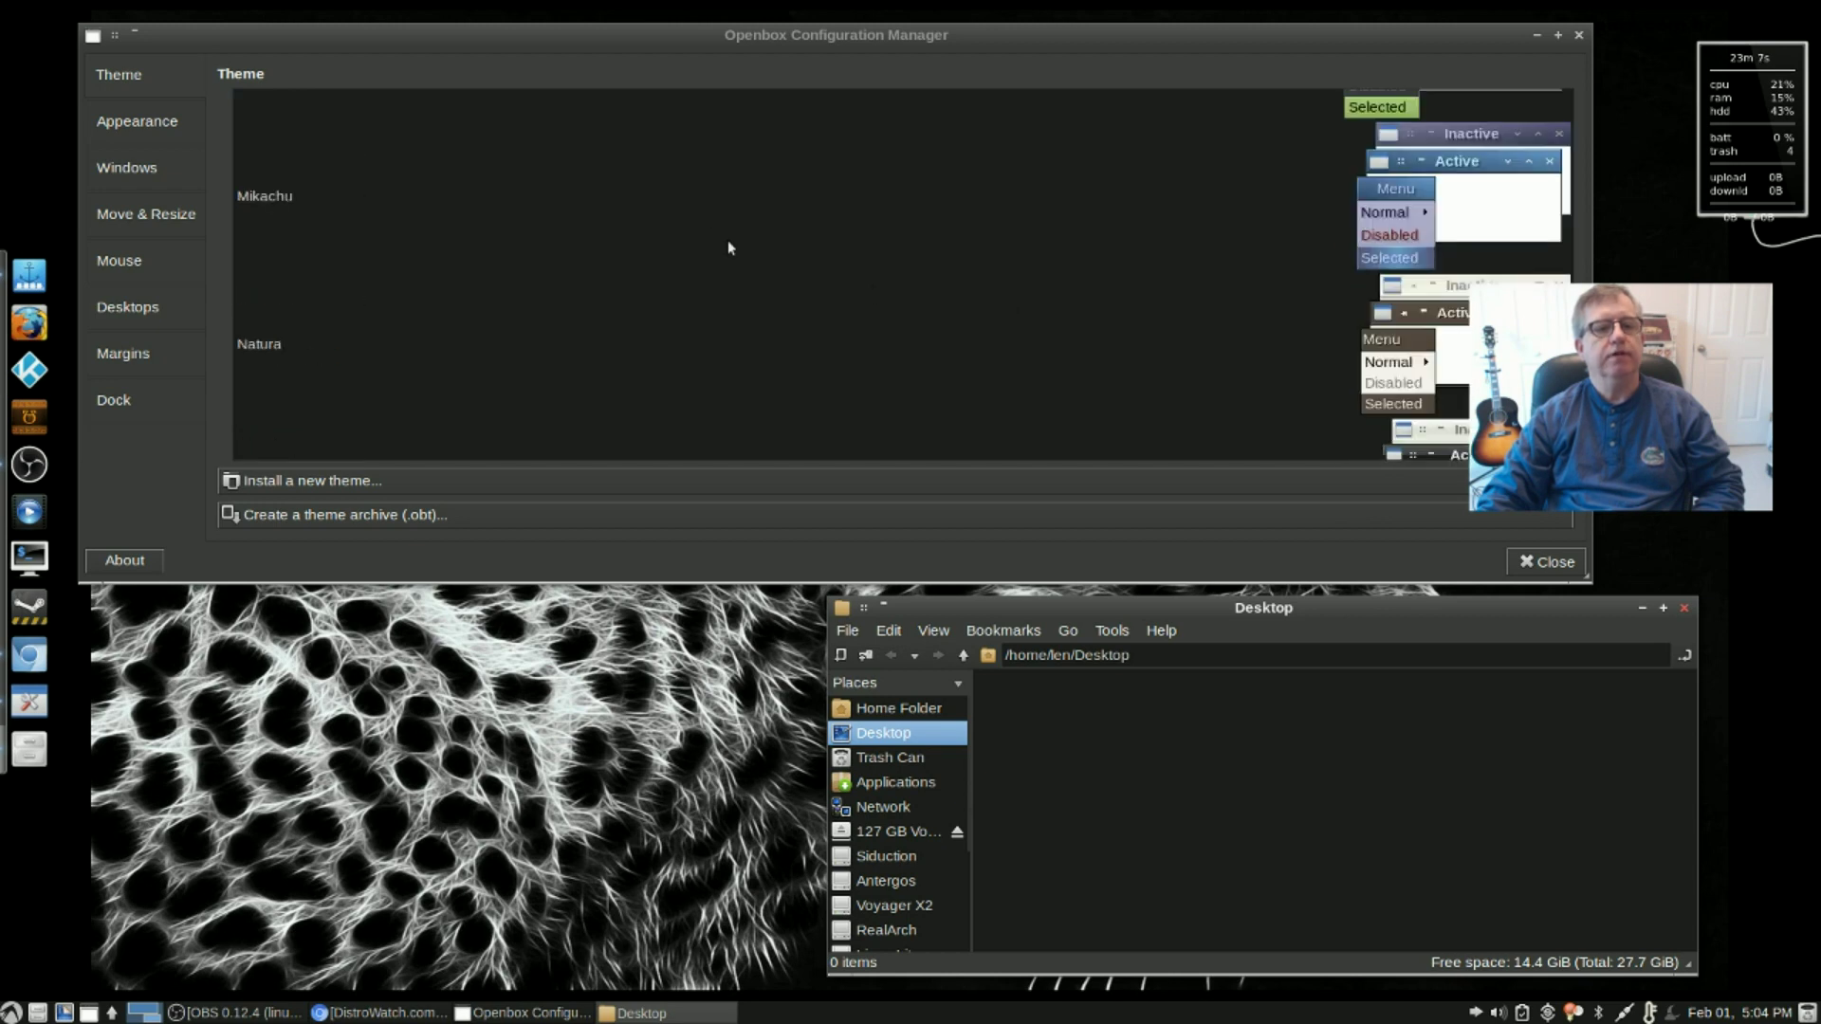
Step: Apply the Mikachu theme and view the Appearance, Windows, Move & Resize and Mouse pages
{"action": "left_click", "coordinate": [714, 235]}
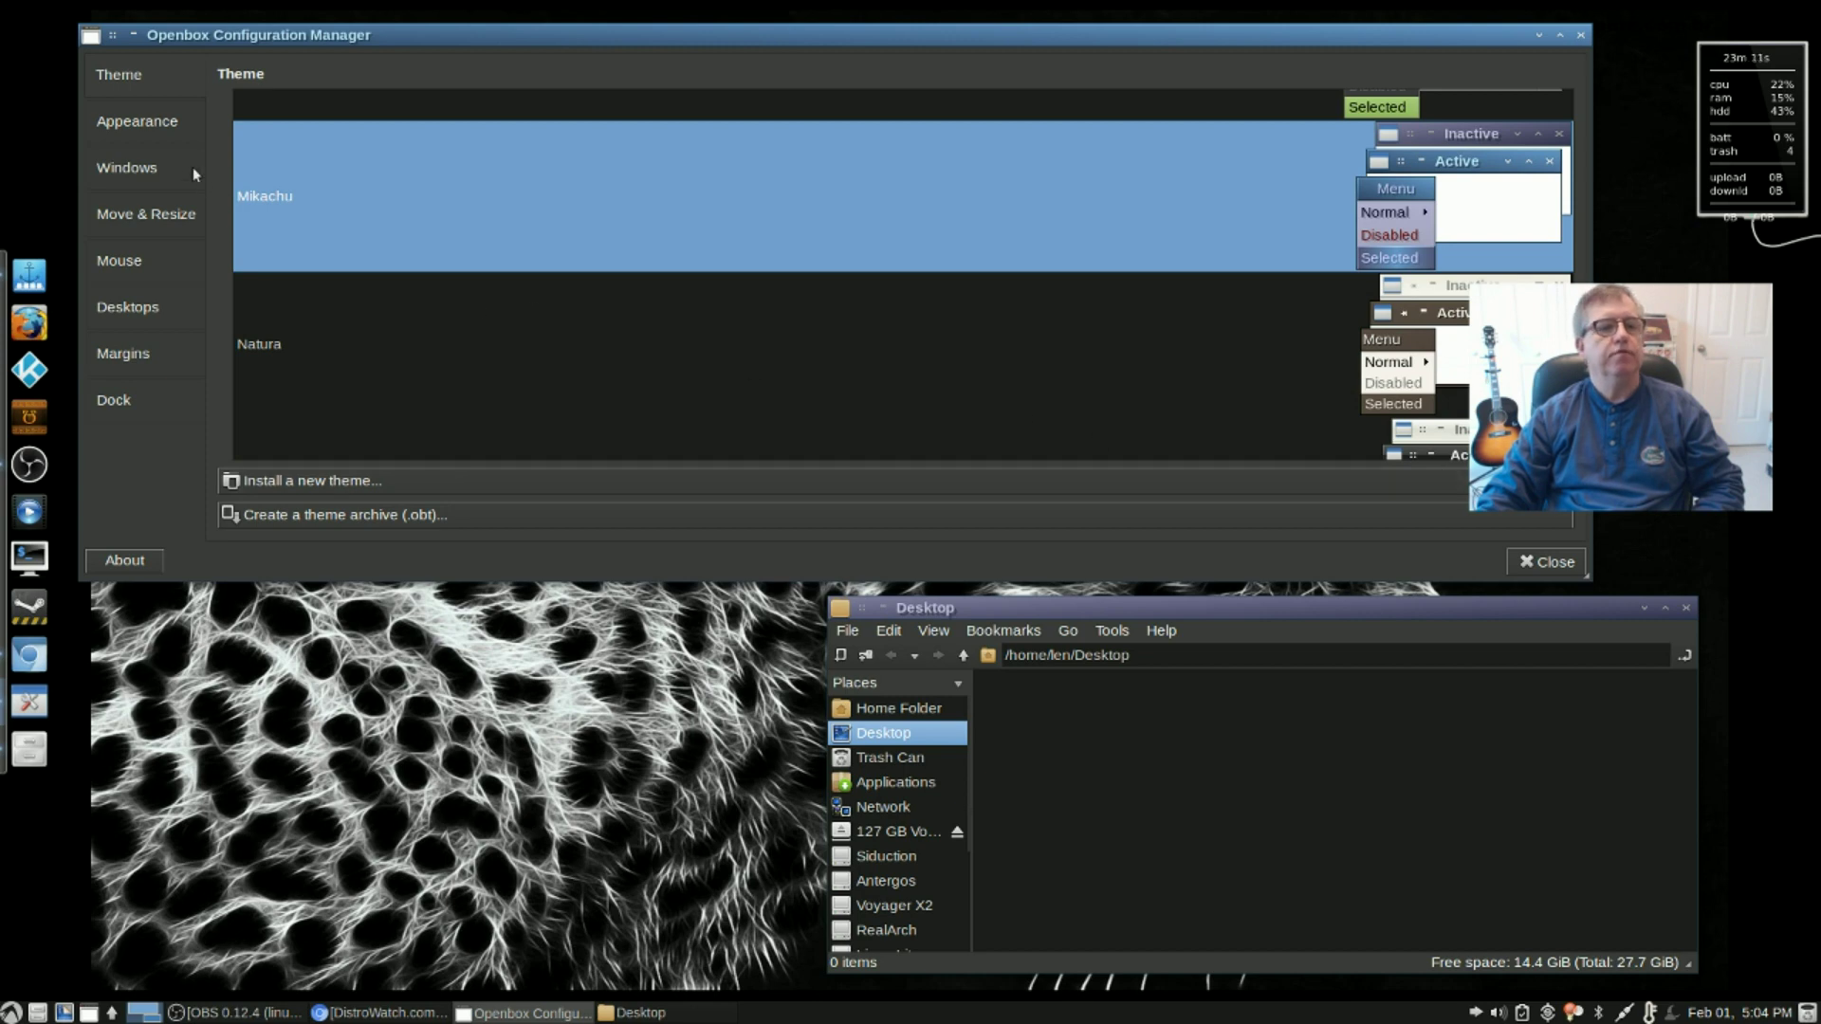
{"action": "left_click", "coordinate": [179, 124]}
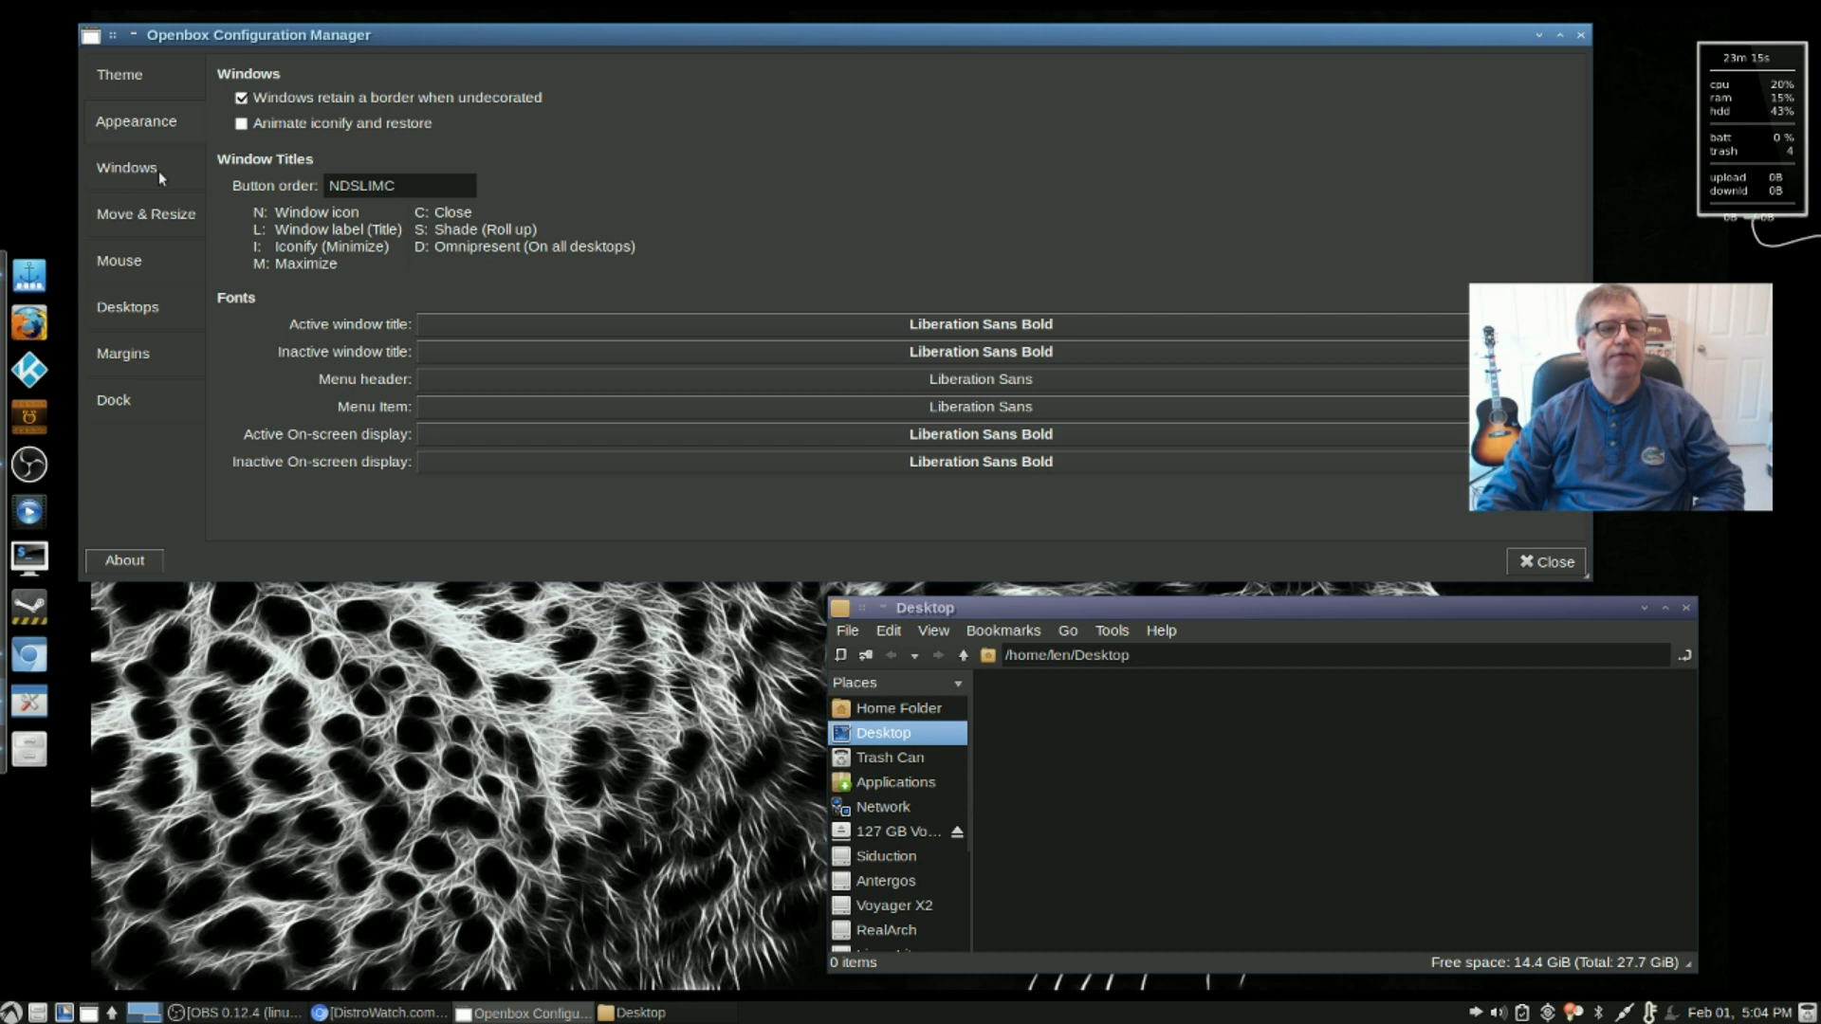
{"action": "left_click", "coordinate": [127, 168]}
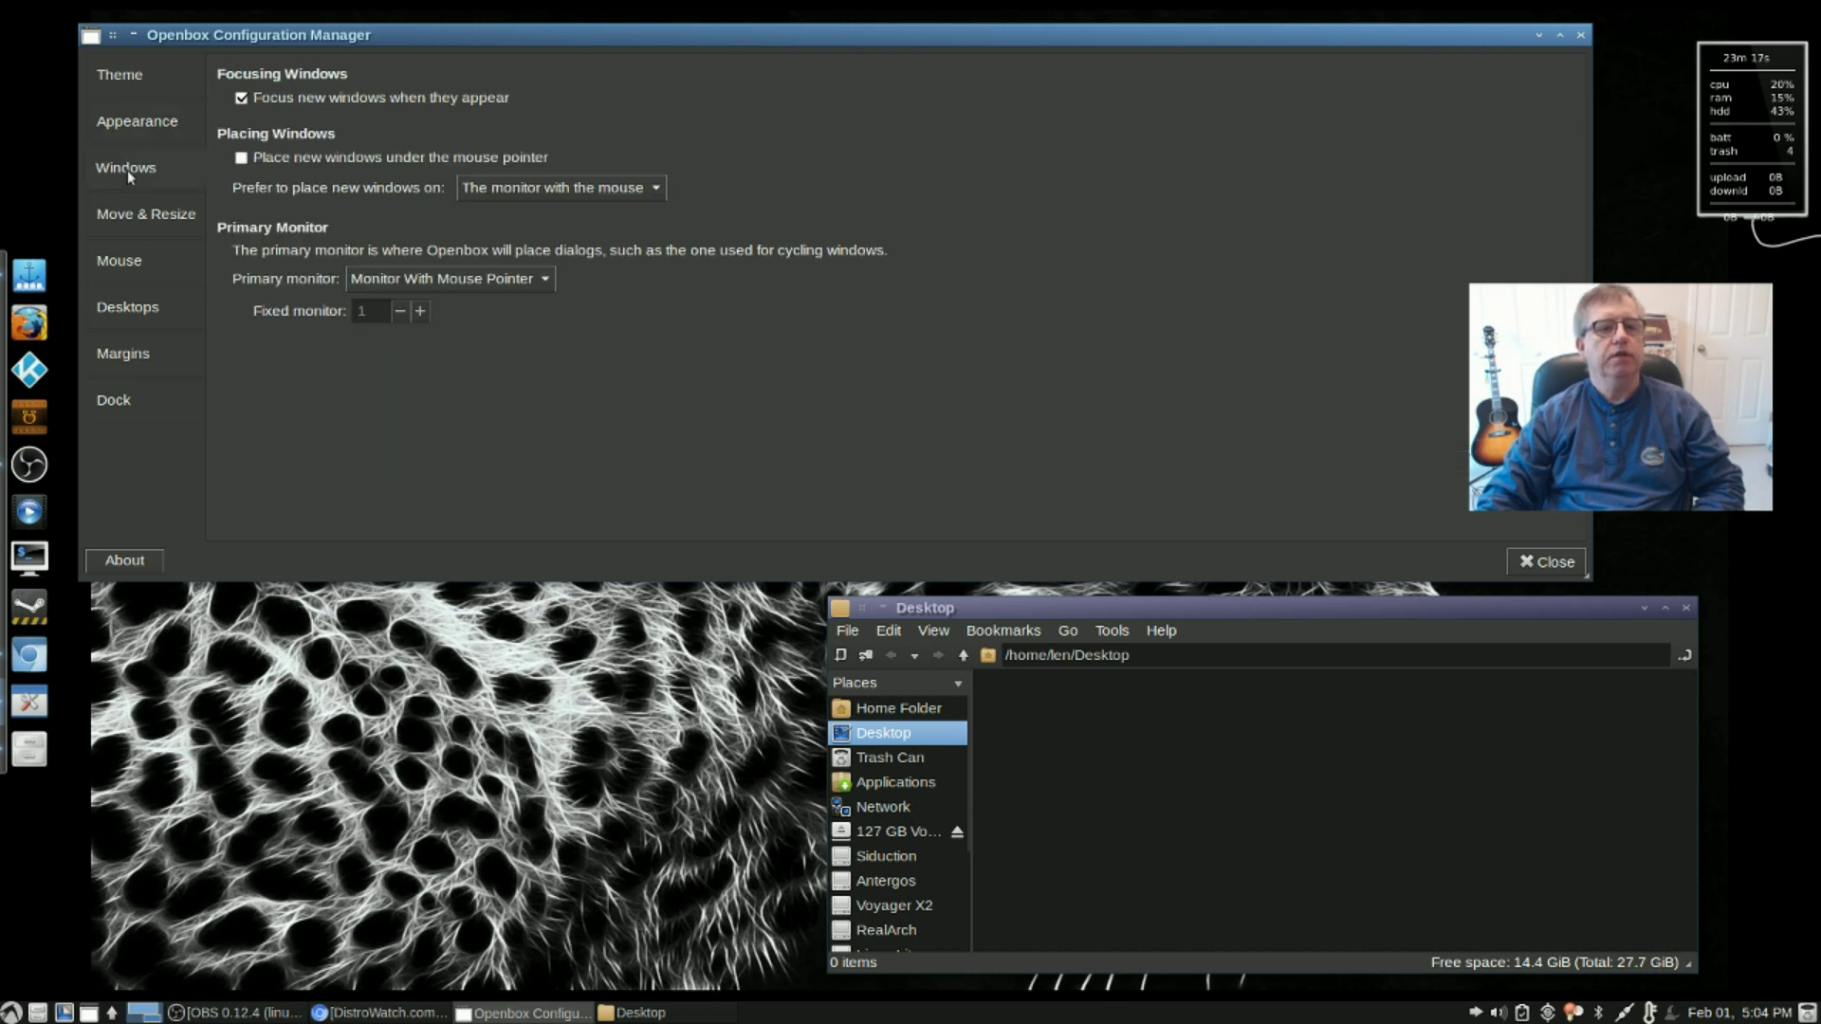
{"action": "left_click", "coordinate": [134, 229]}
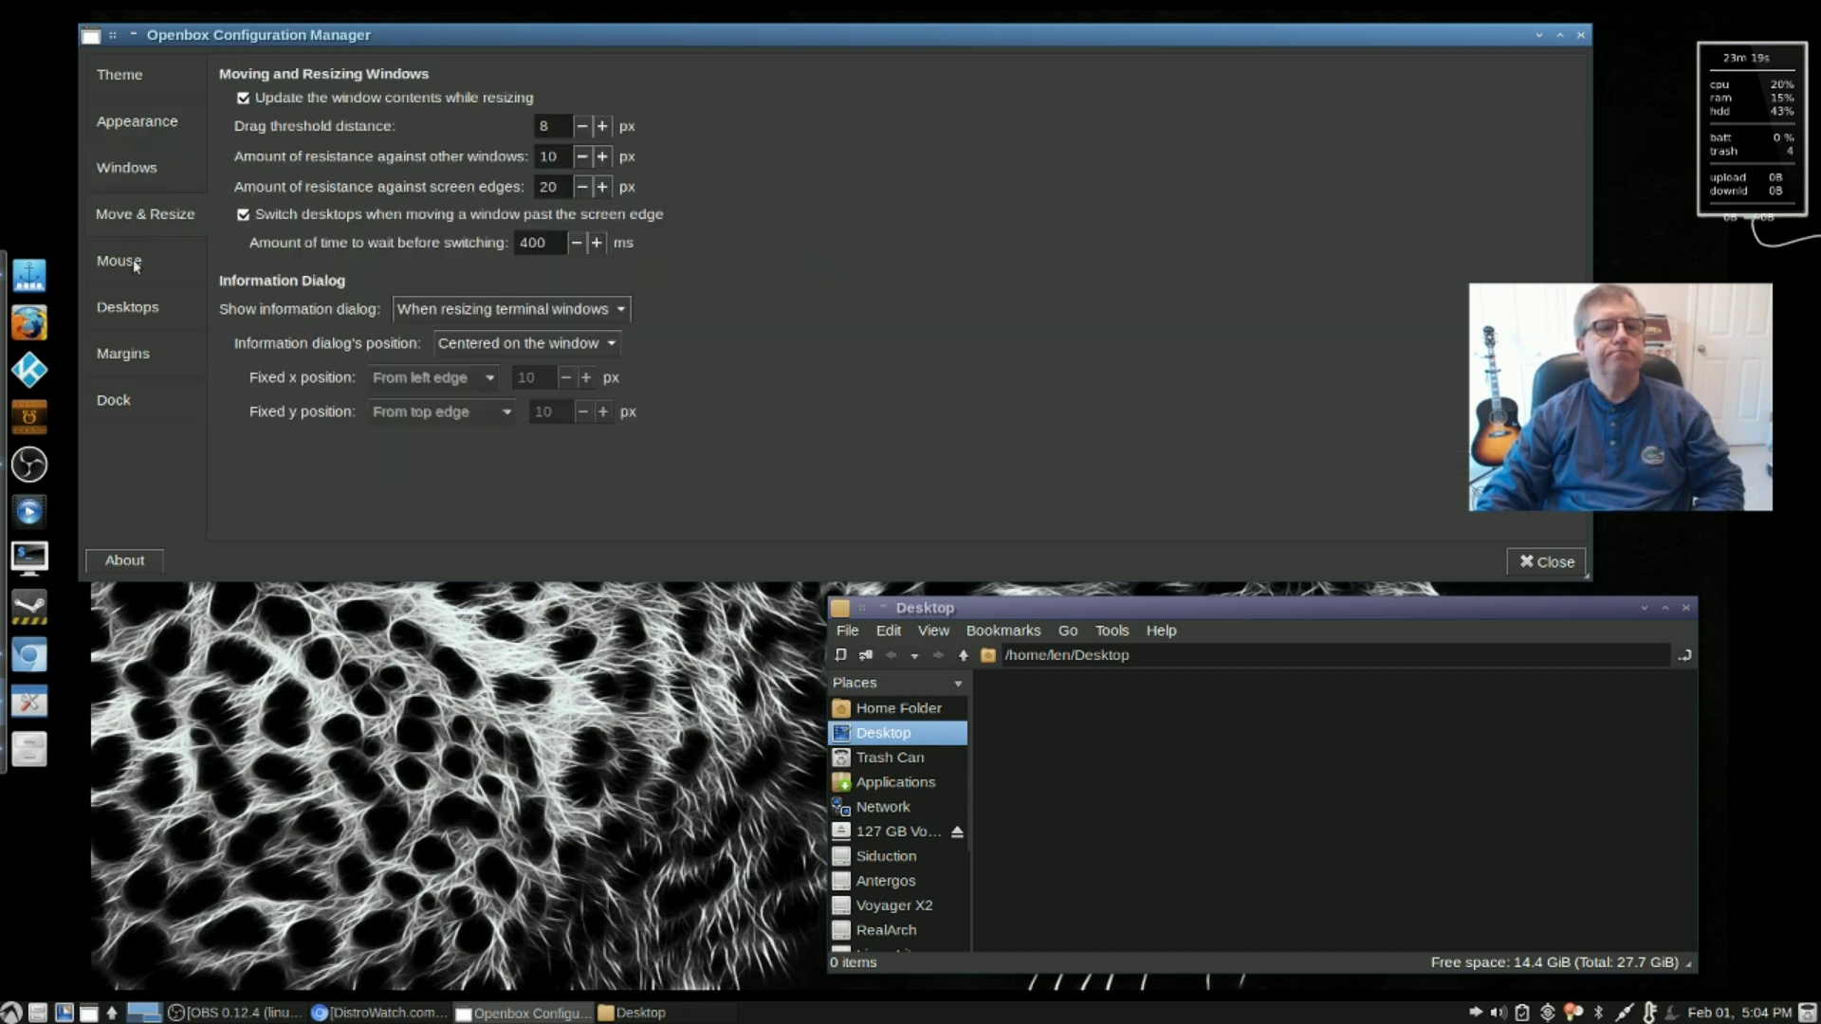
{"action": "left_click", "coordinate": [133, 262]}
Step: Review the Desktops, Margins and Dock pages, then close the configuration manager
{"action": "left_click", "coordinate": [140, 304]}
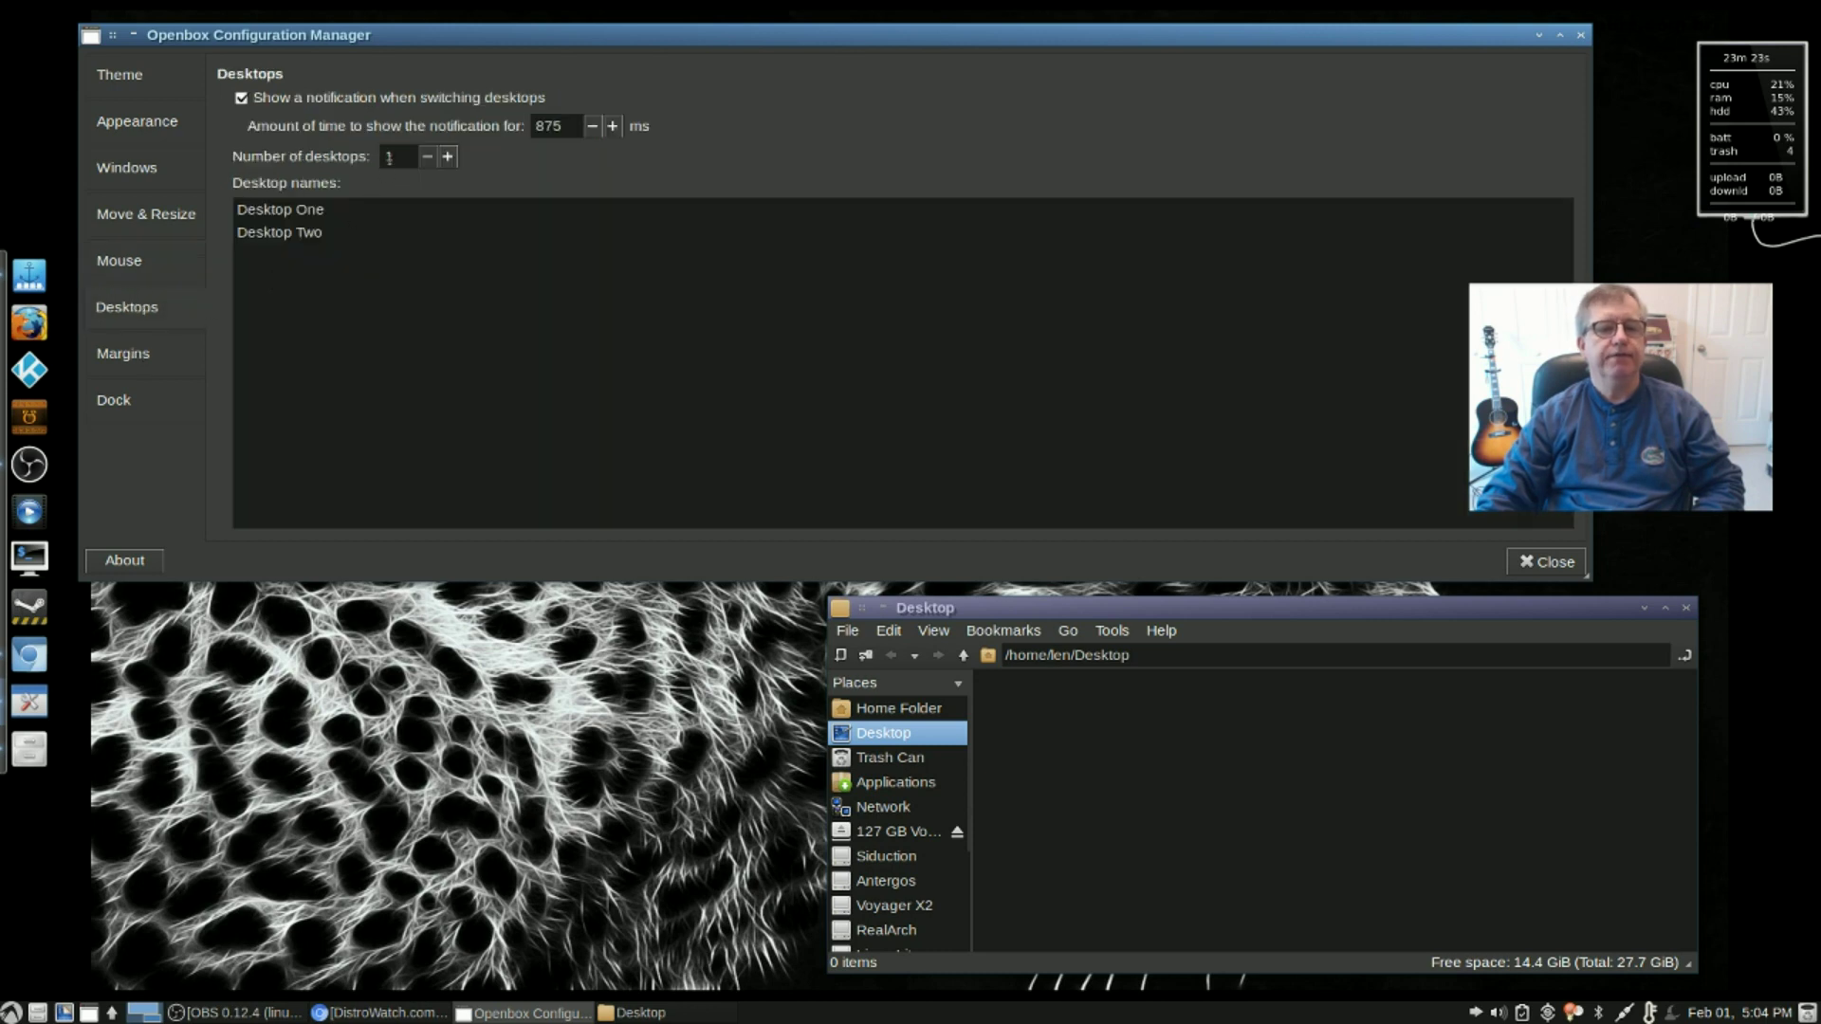
{"action": "left_click", "coordinate": [139, 358]}
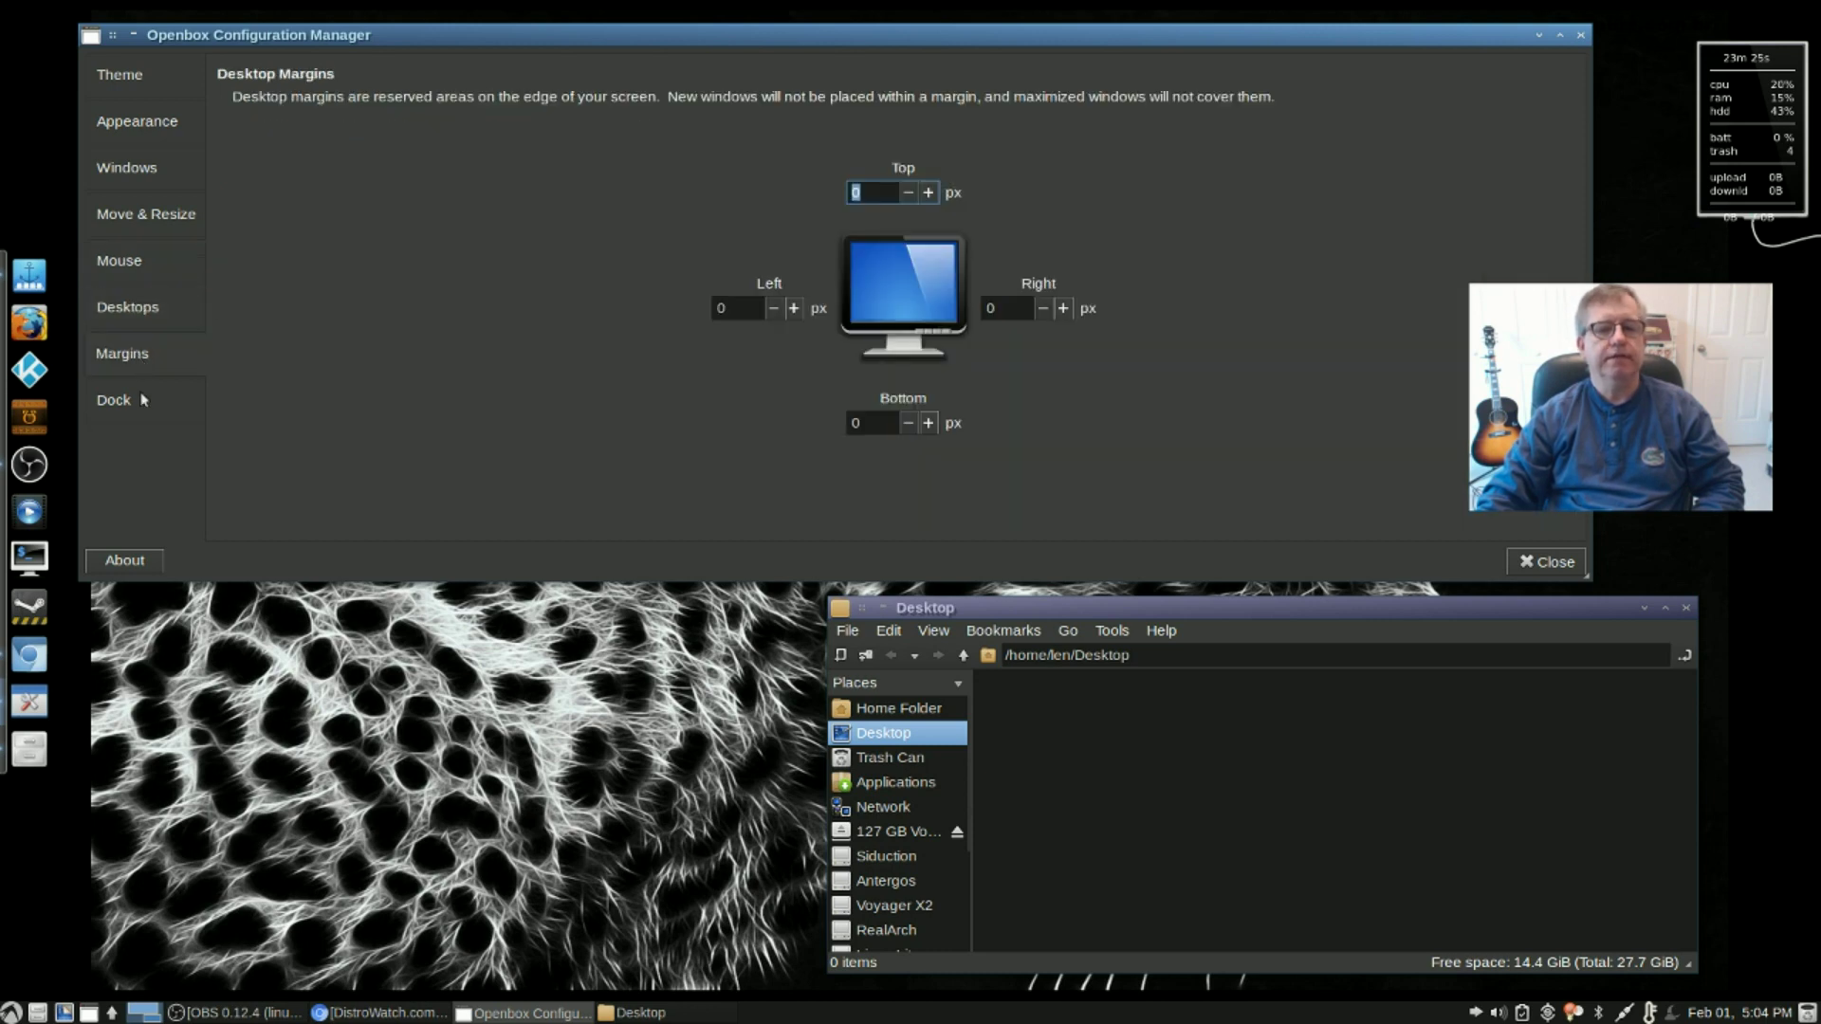
{"action": "left_click", "coordinate": [142, 398]}
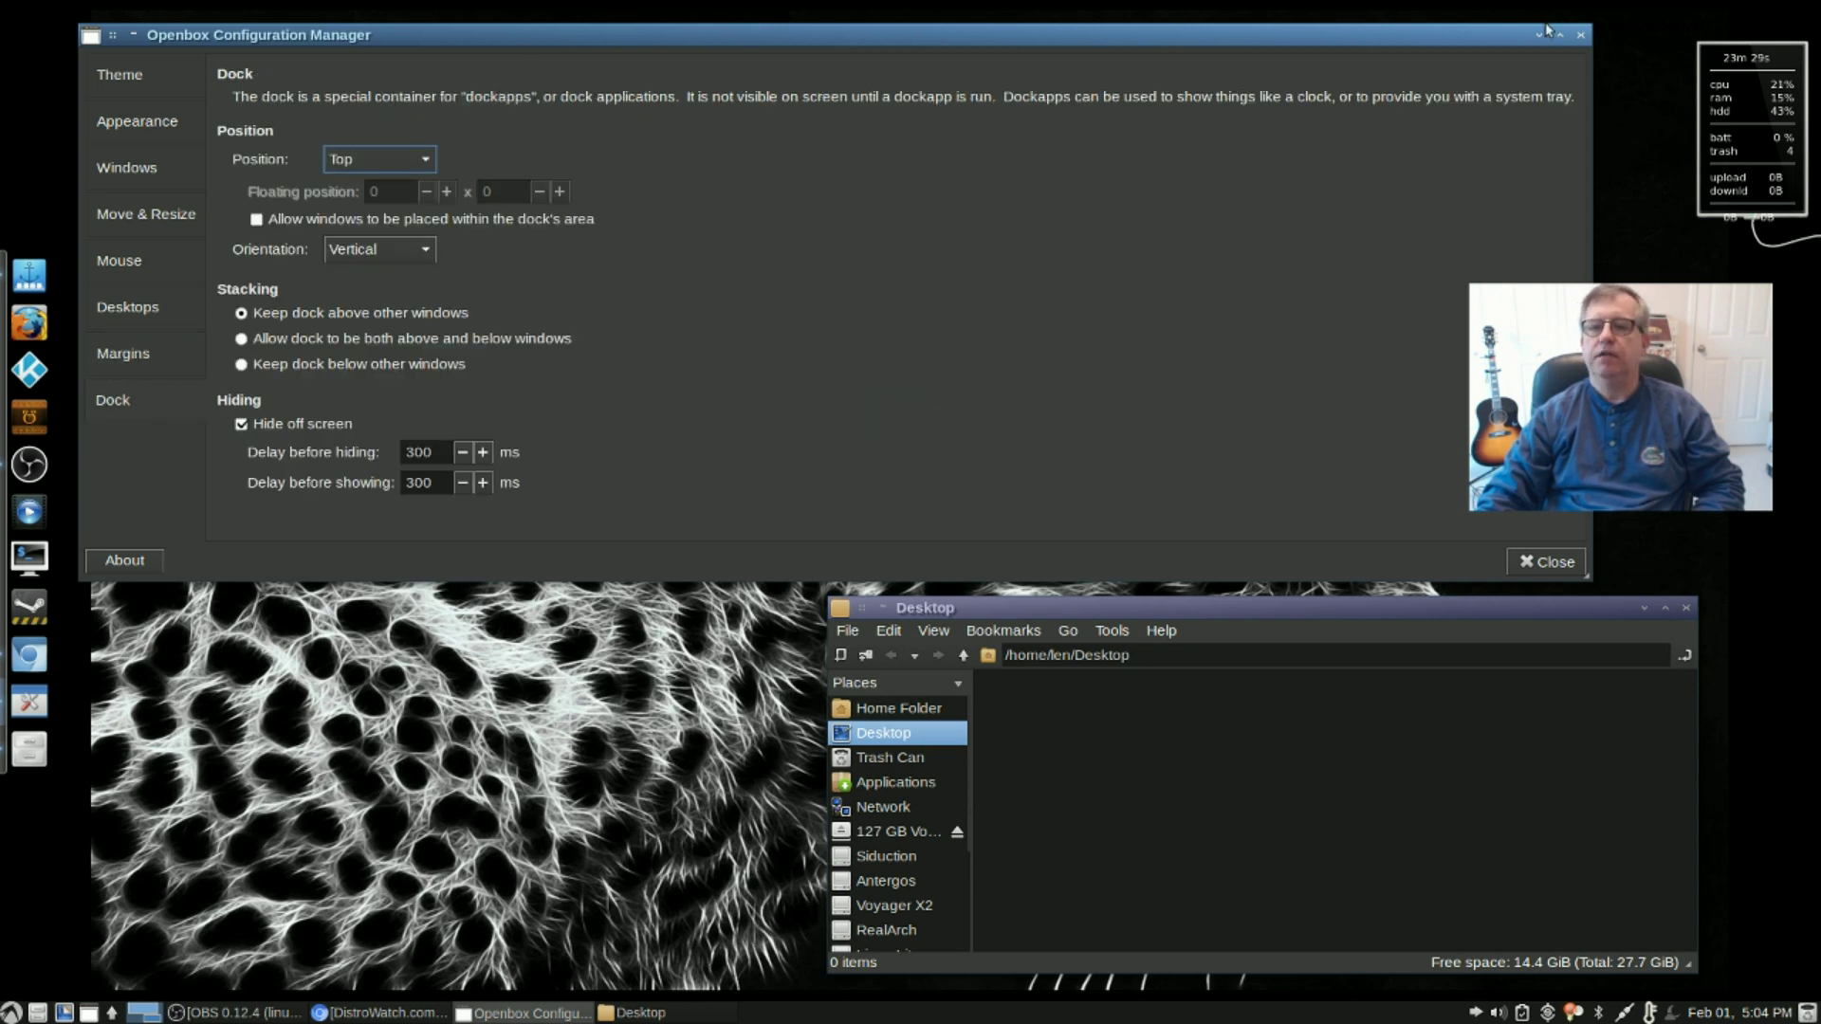
{"action": "left_click", "coordinate": [1582, 36]}
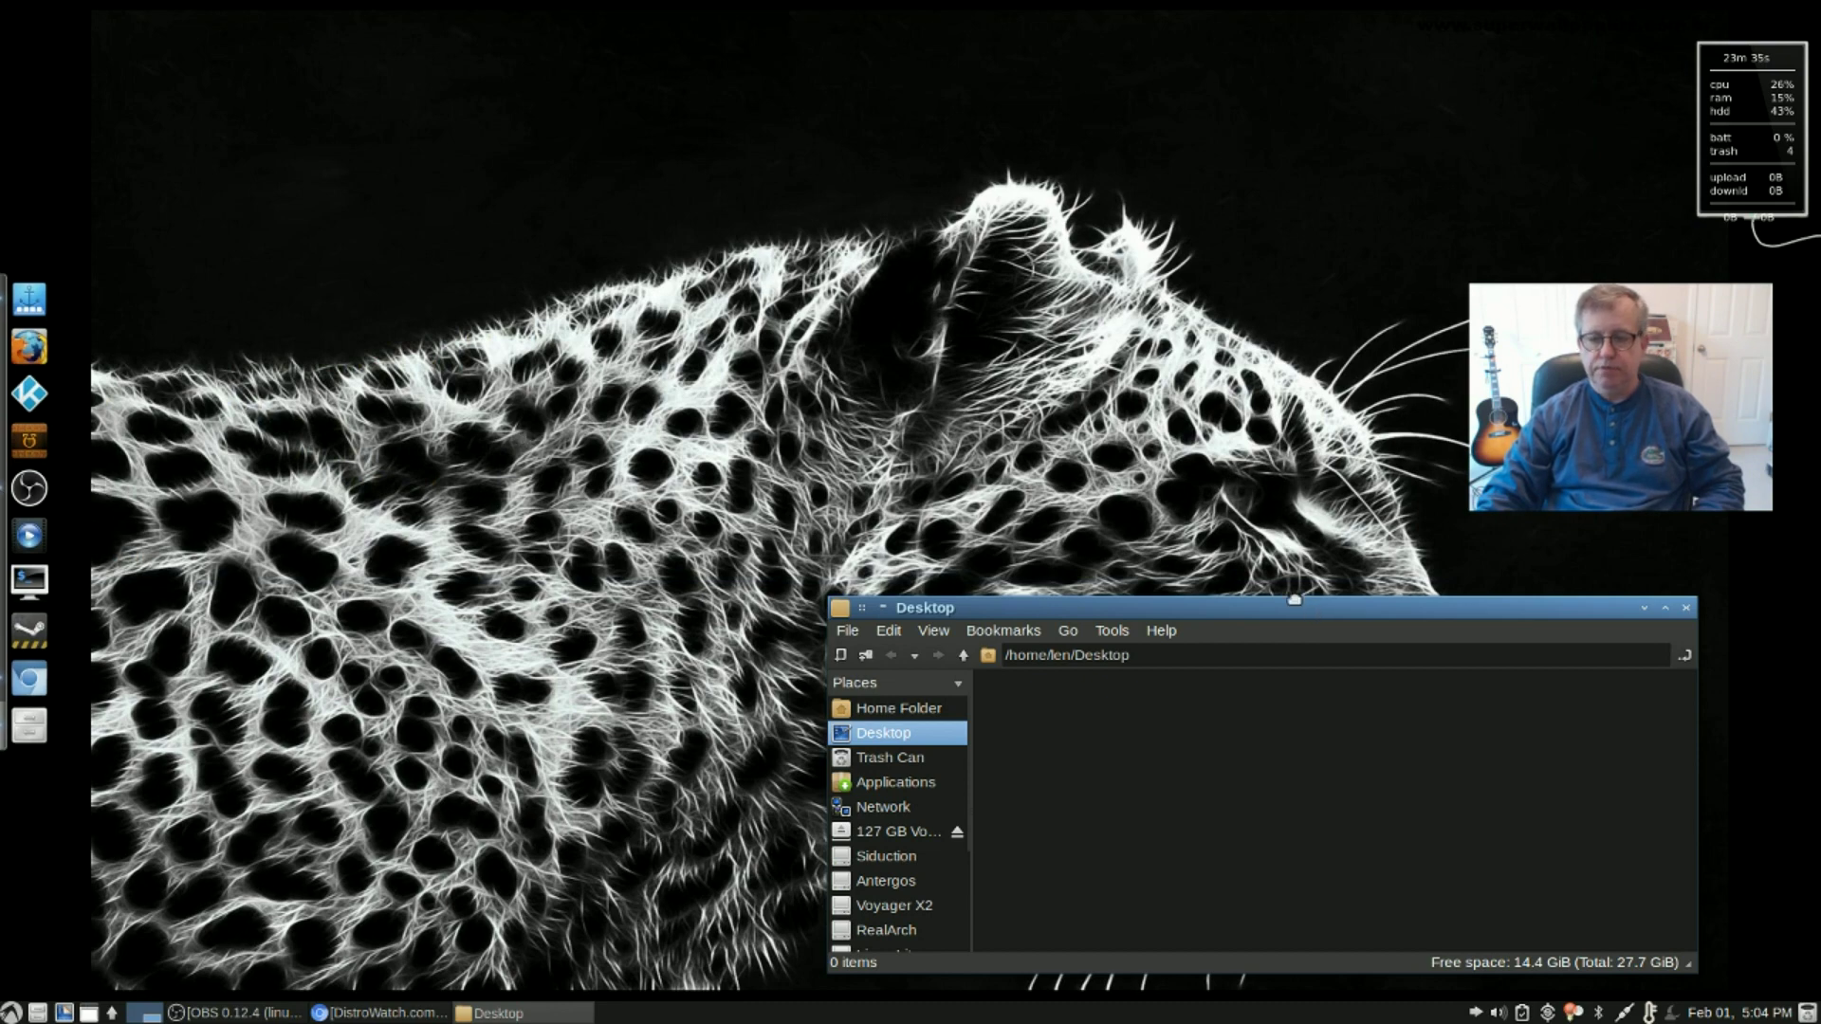
Step: Move the PCManFM Desktop folder window aside and close it
{"action": "left_click_drag", "start_coordinate": [1311, 606], "coordinate": [1192, 436]}
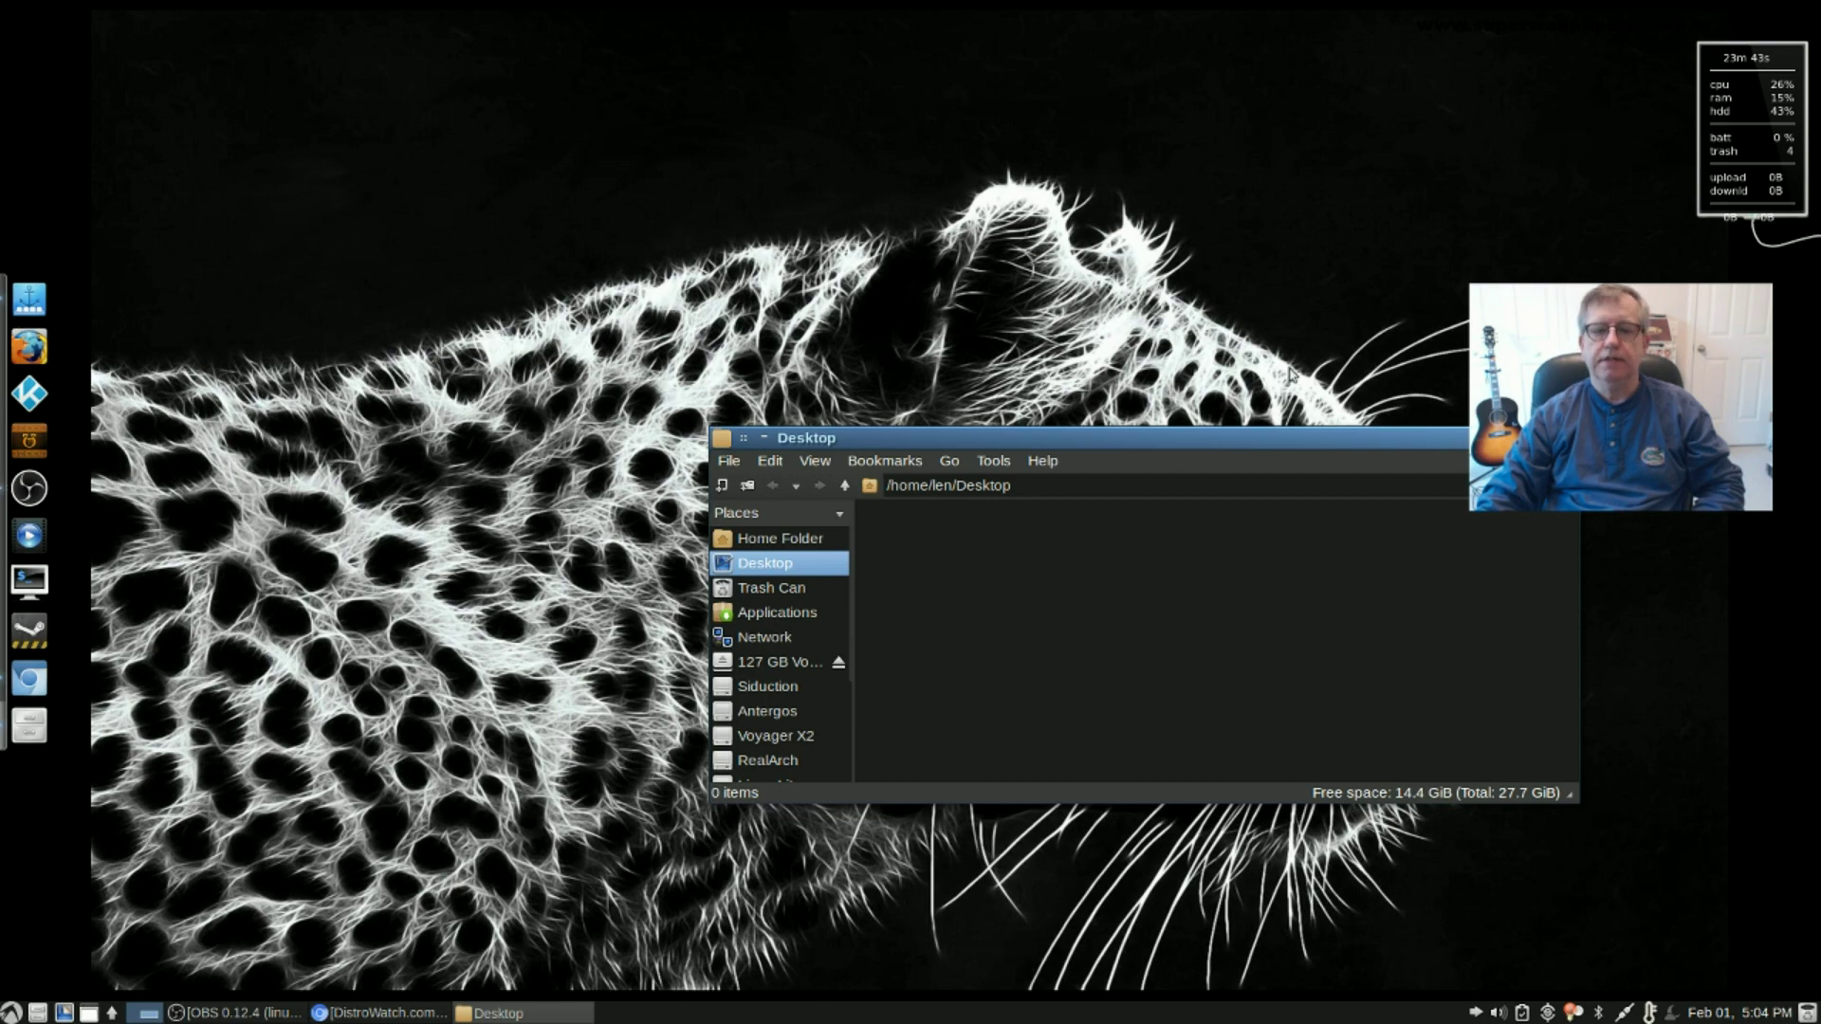
{"action": "left_click", "coordinate": [1570, 437]}
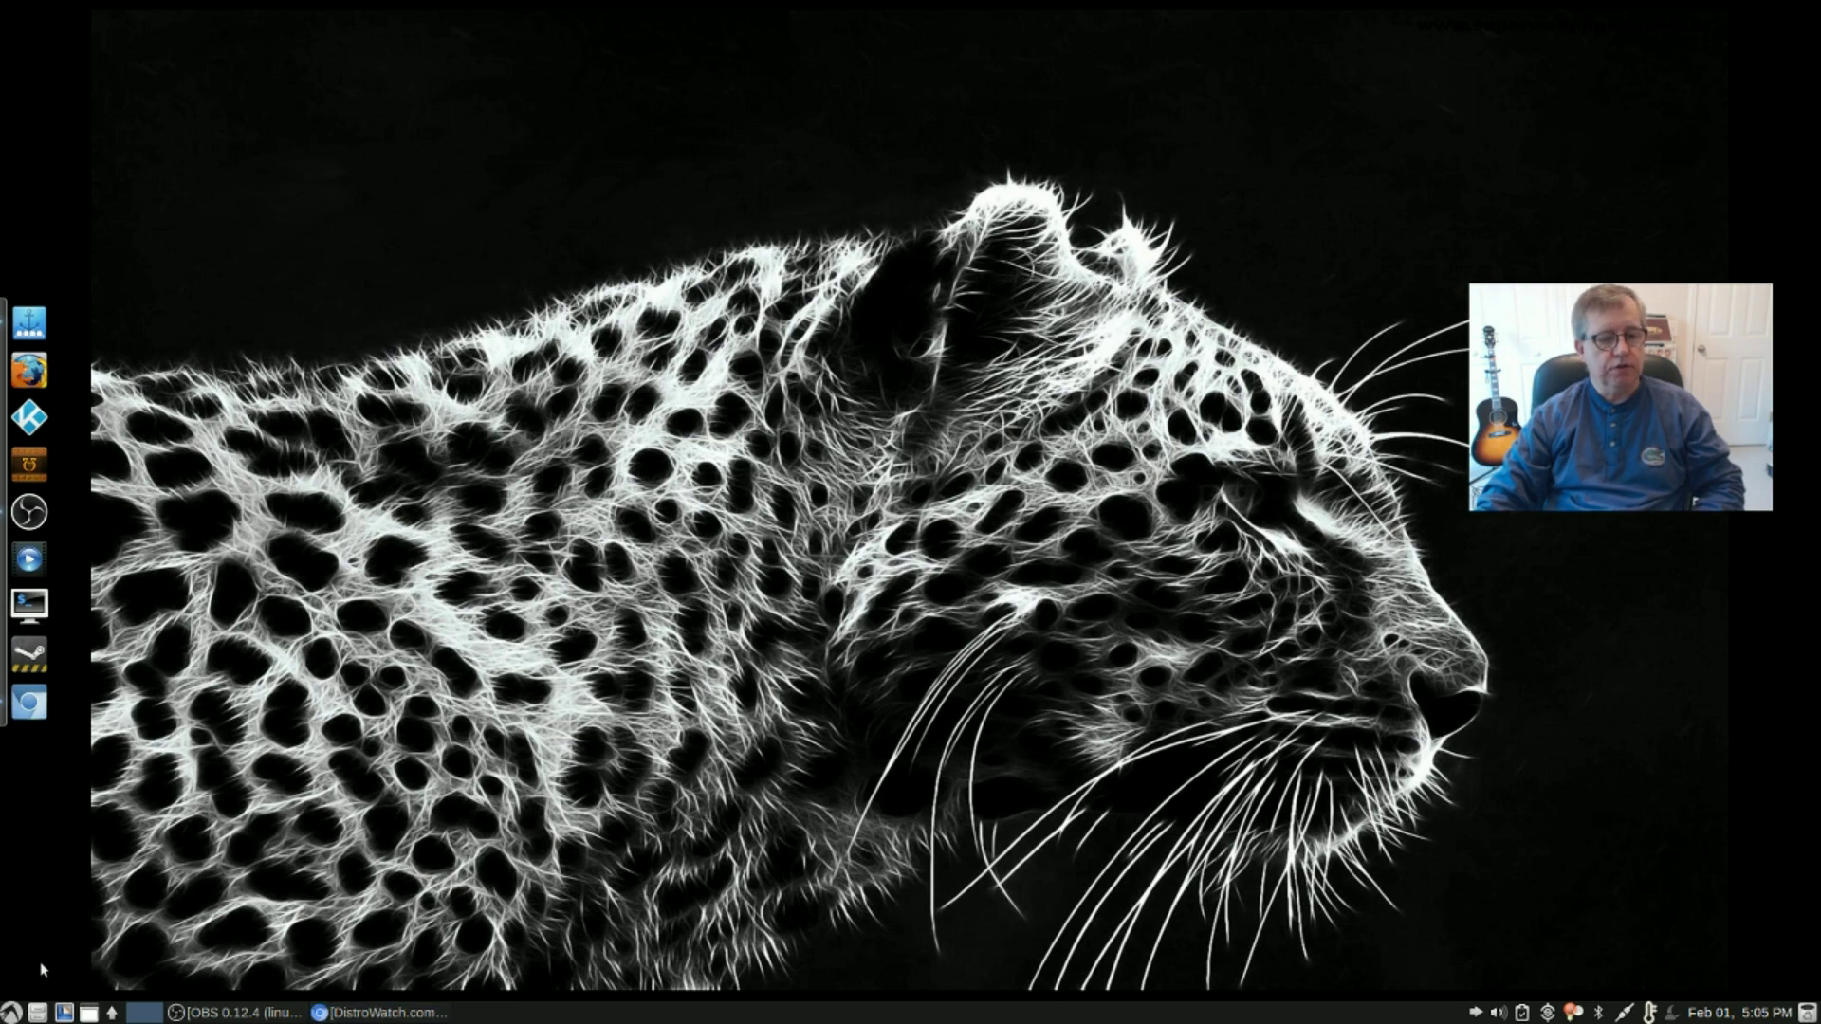
Step: Restore the DistroWatch browser window from the taskbar and close it
{"action": "left_click", "coordinate": [384, 1013]}
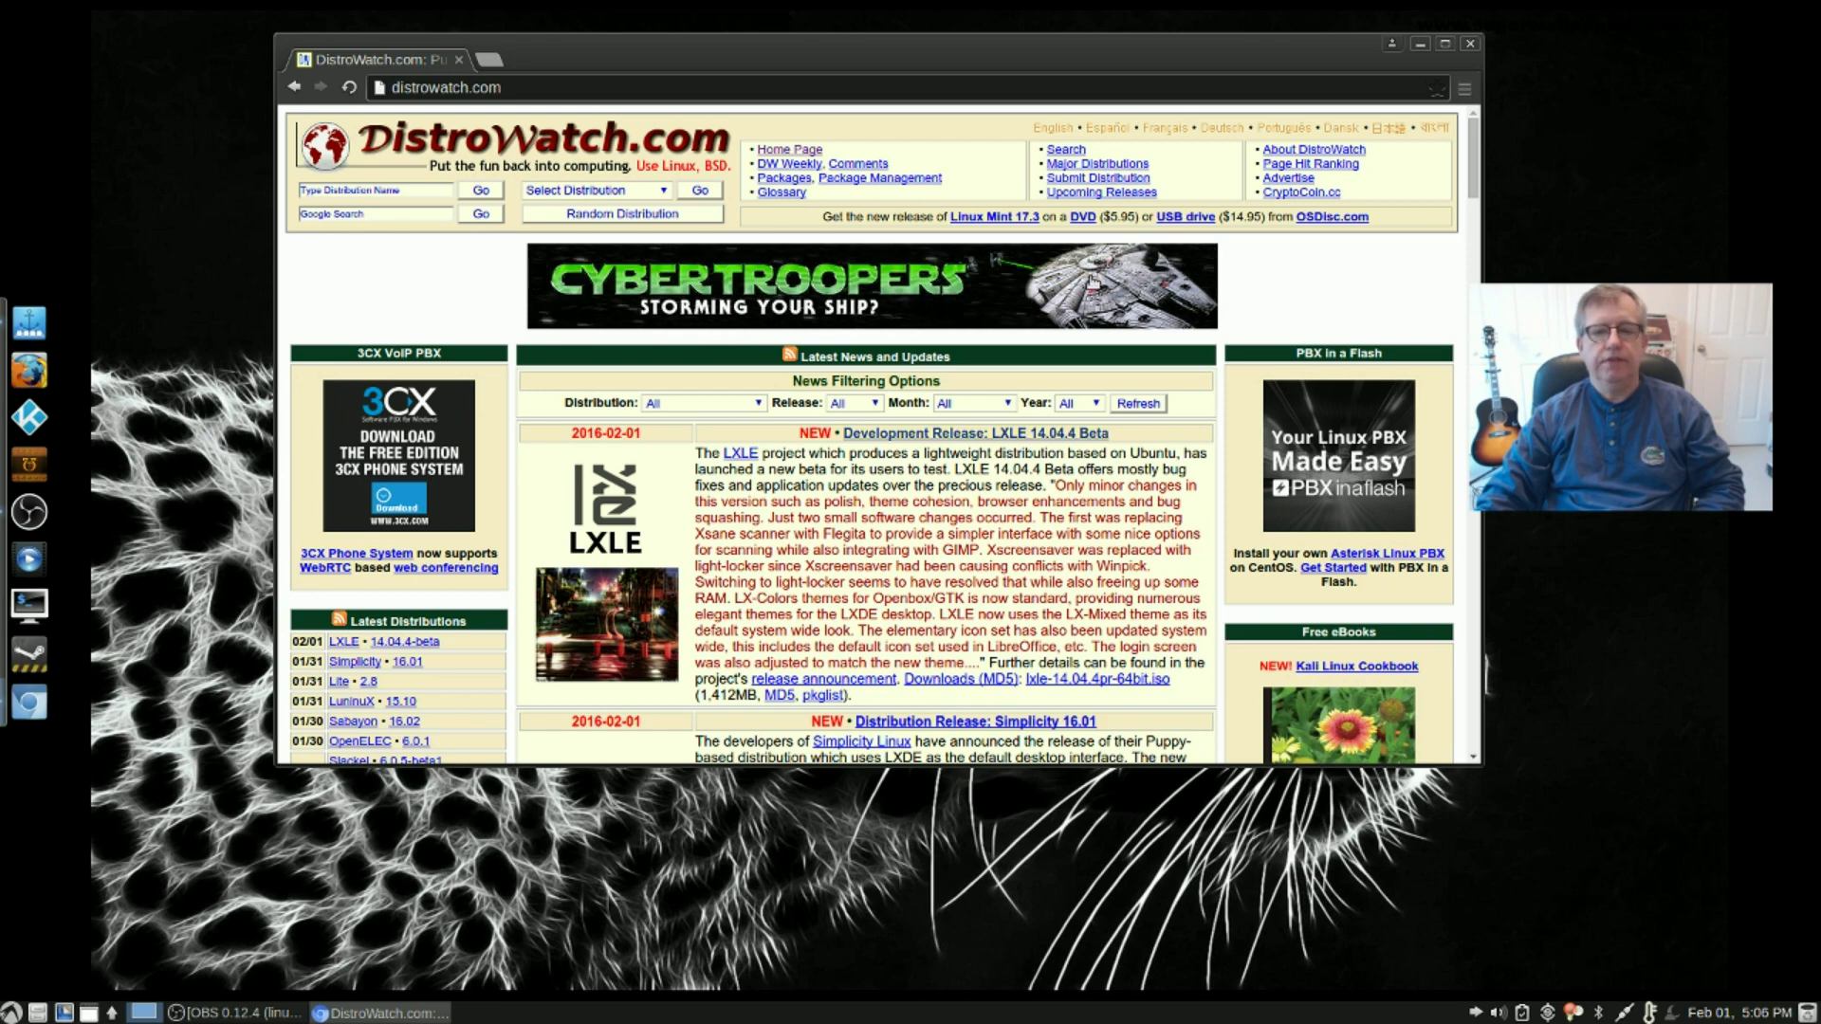
{"action": "left_click_drag", "start_coordinate": [1307, 45], "coordinate": [1336, 78]}
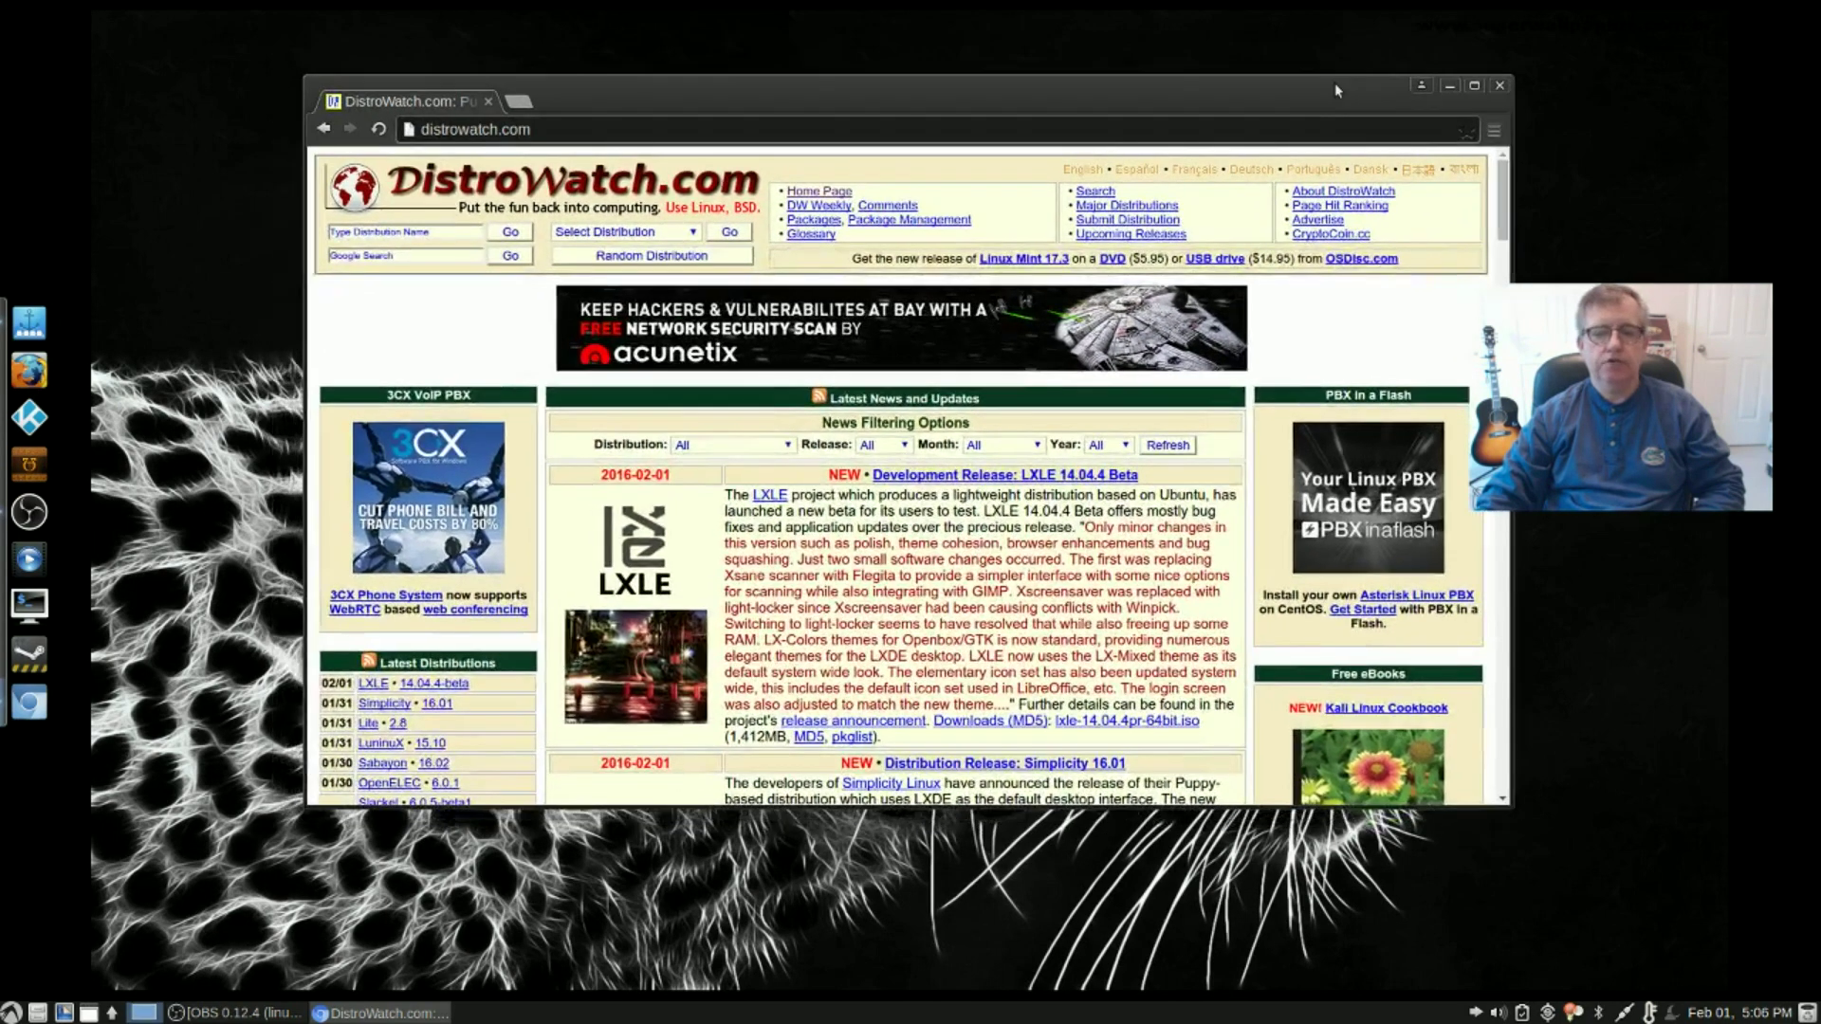
{"action": "left_click", "coordinate": [1499, 88]}
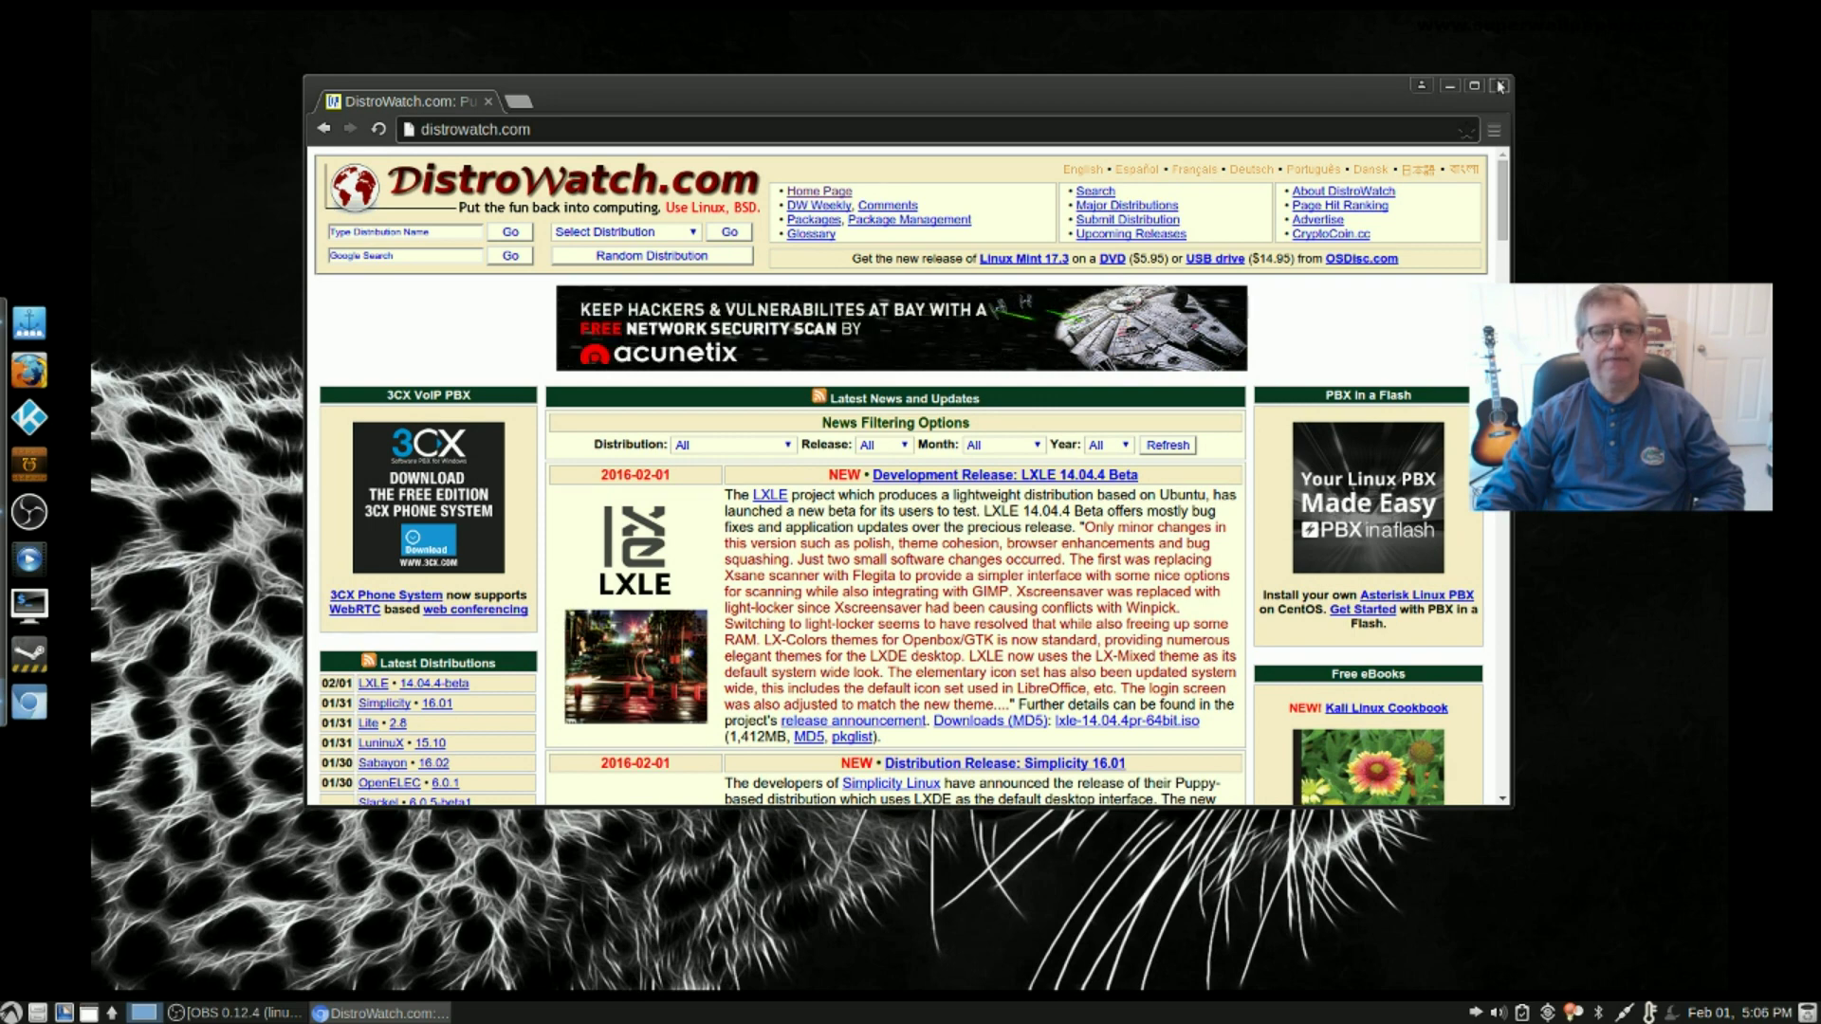
{"action": "left_click", "coordinate": [1498, 85]}
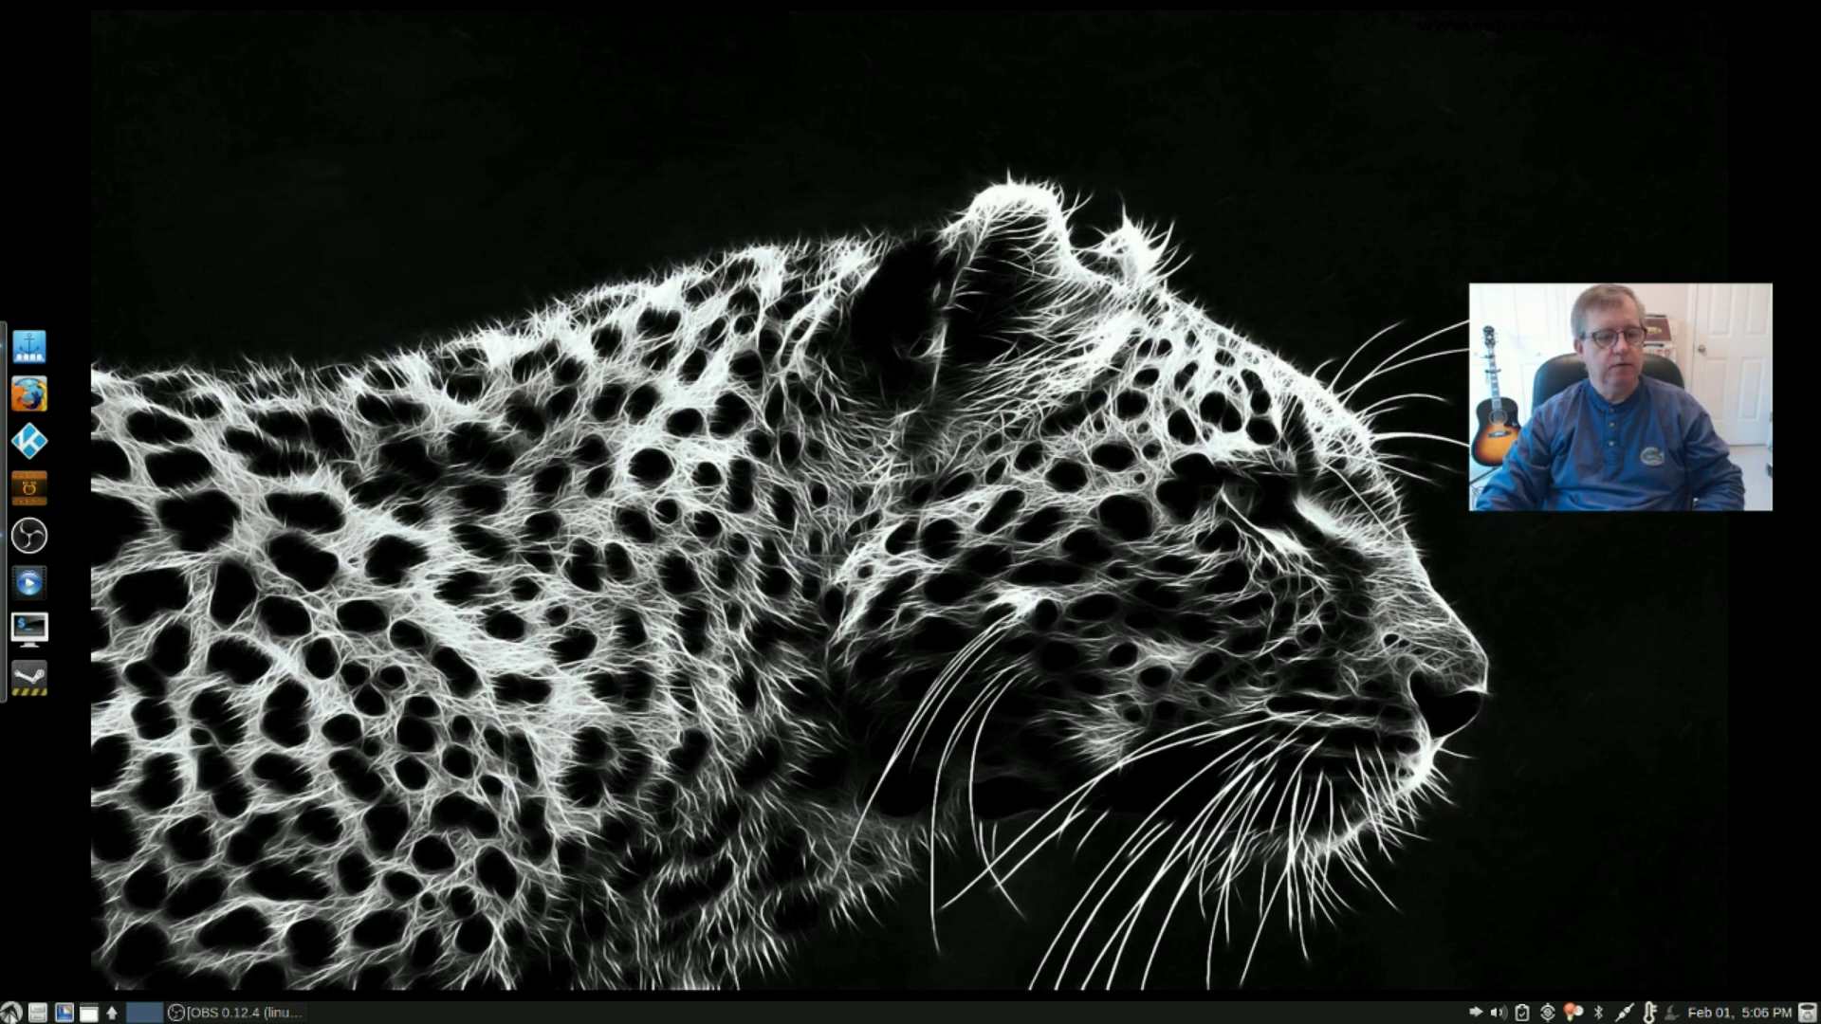
Step: Browse the Internet, Games, Graphics, Accessories and Wine submenus of the application menu
{"action": "left_click", "coordinate": [11, 1011]}
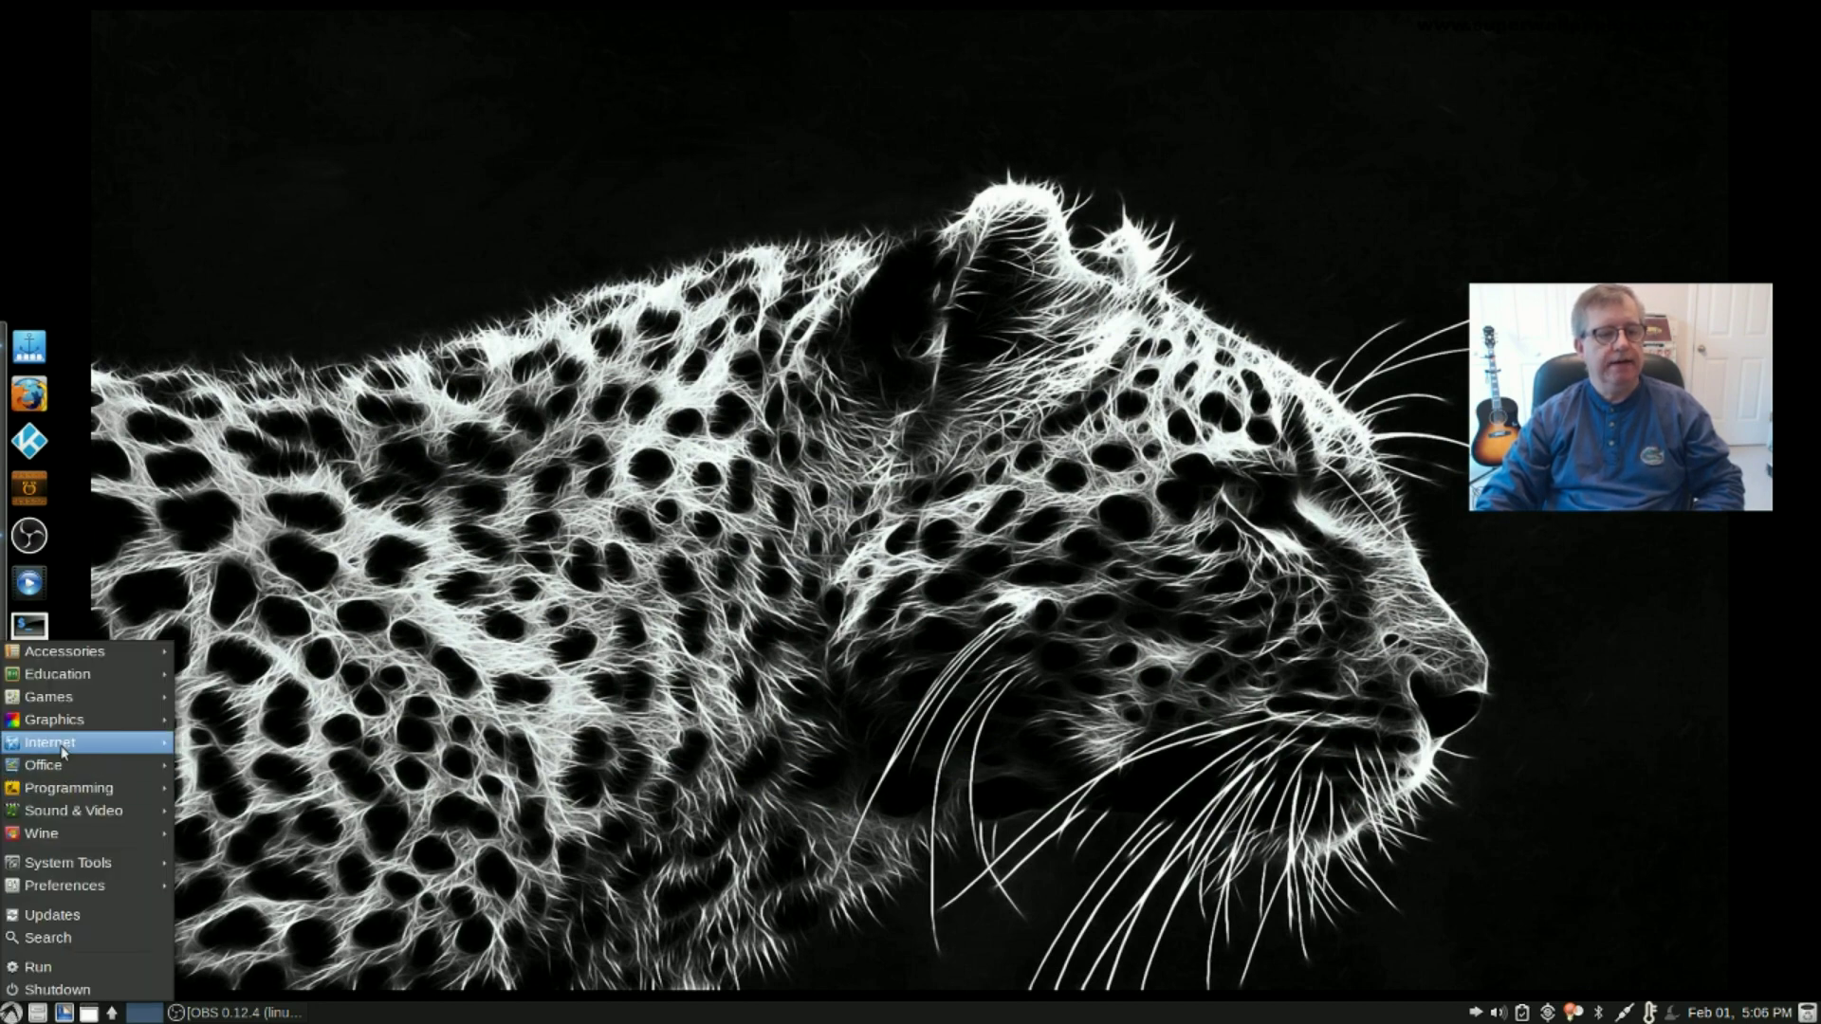
{"action": "mouse_move", "coordinate": [65, 750]}
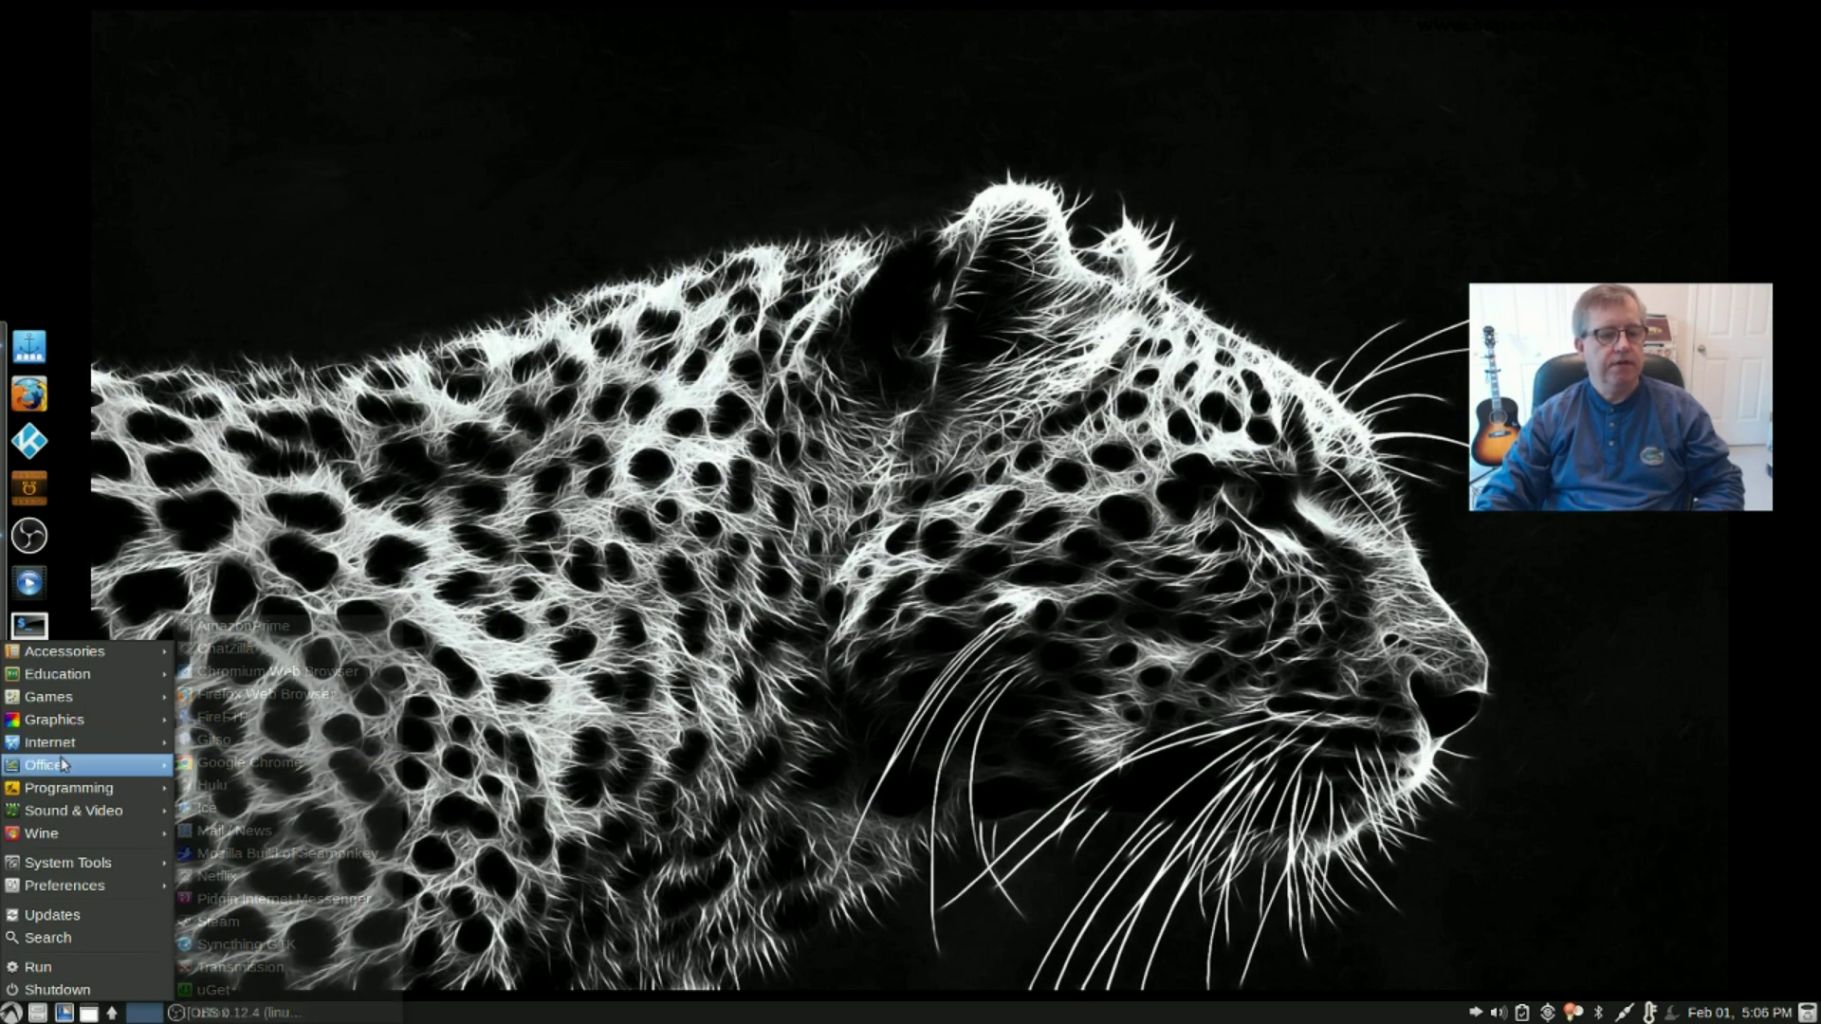
{"action": "mouse_move", "coordinate": [58, 709]}
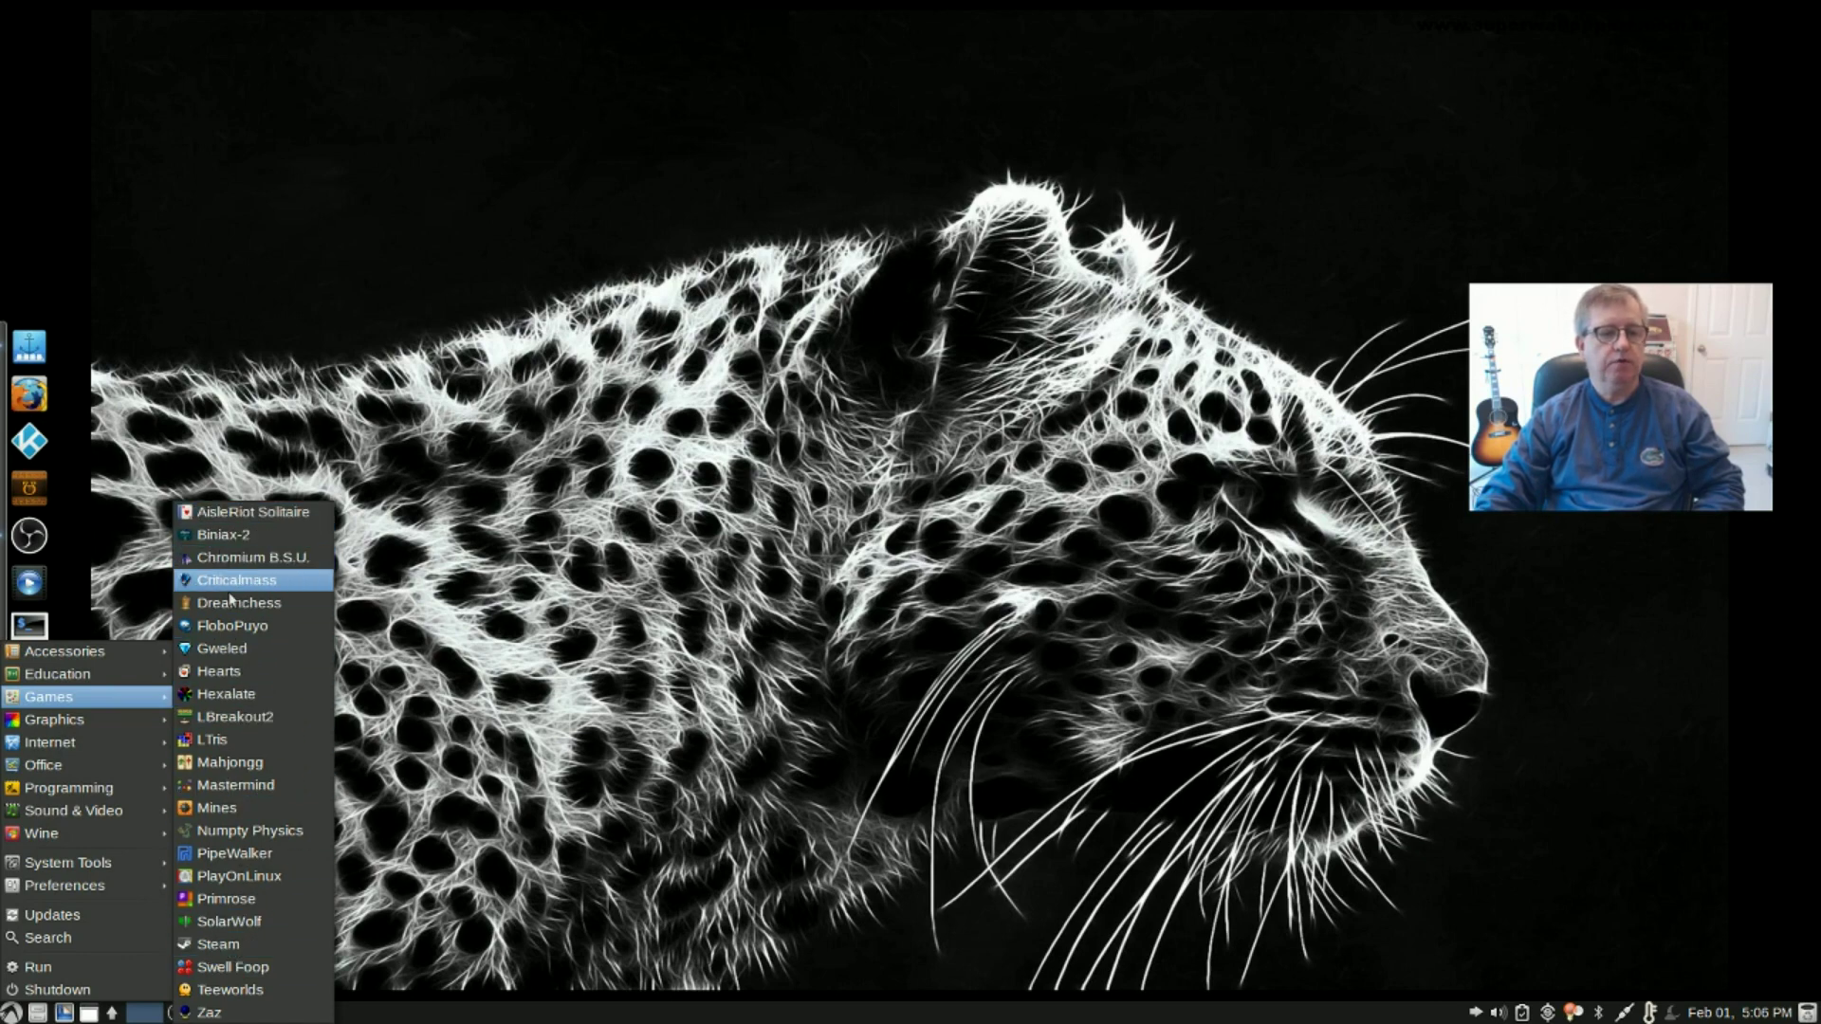
{"action": "mouse_move", "coordinate": [122, 725]}
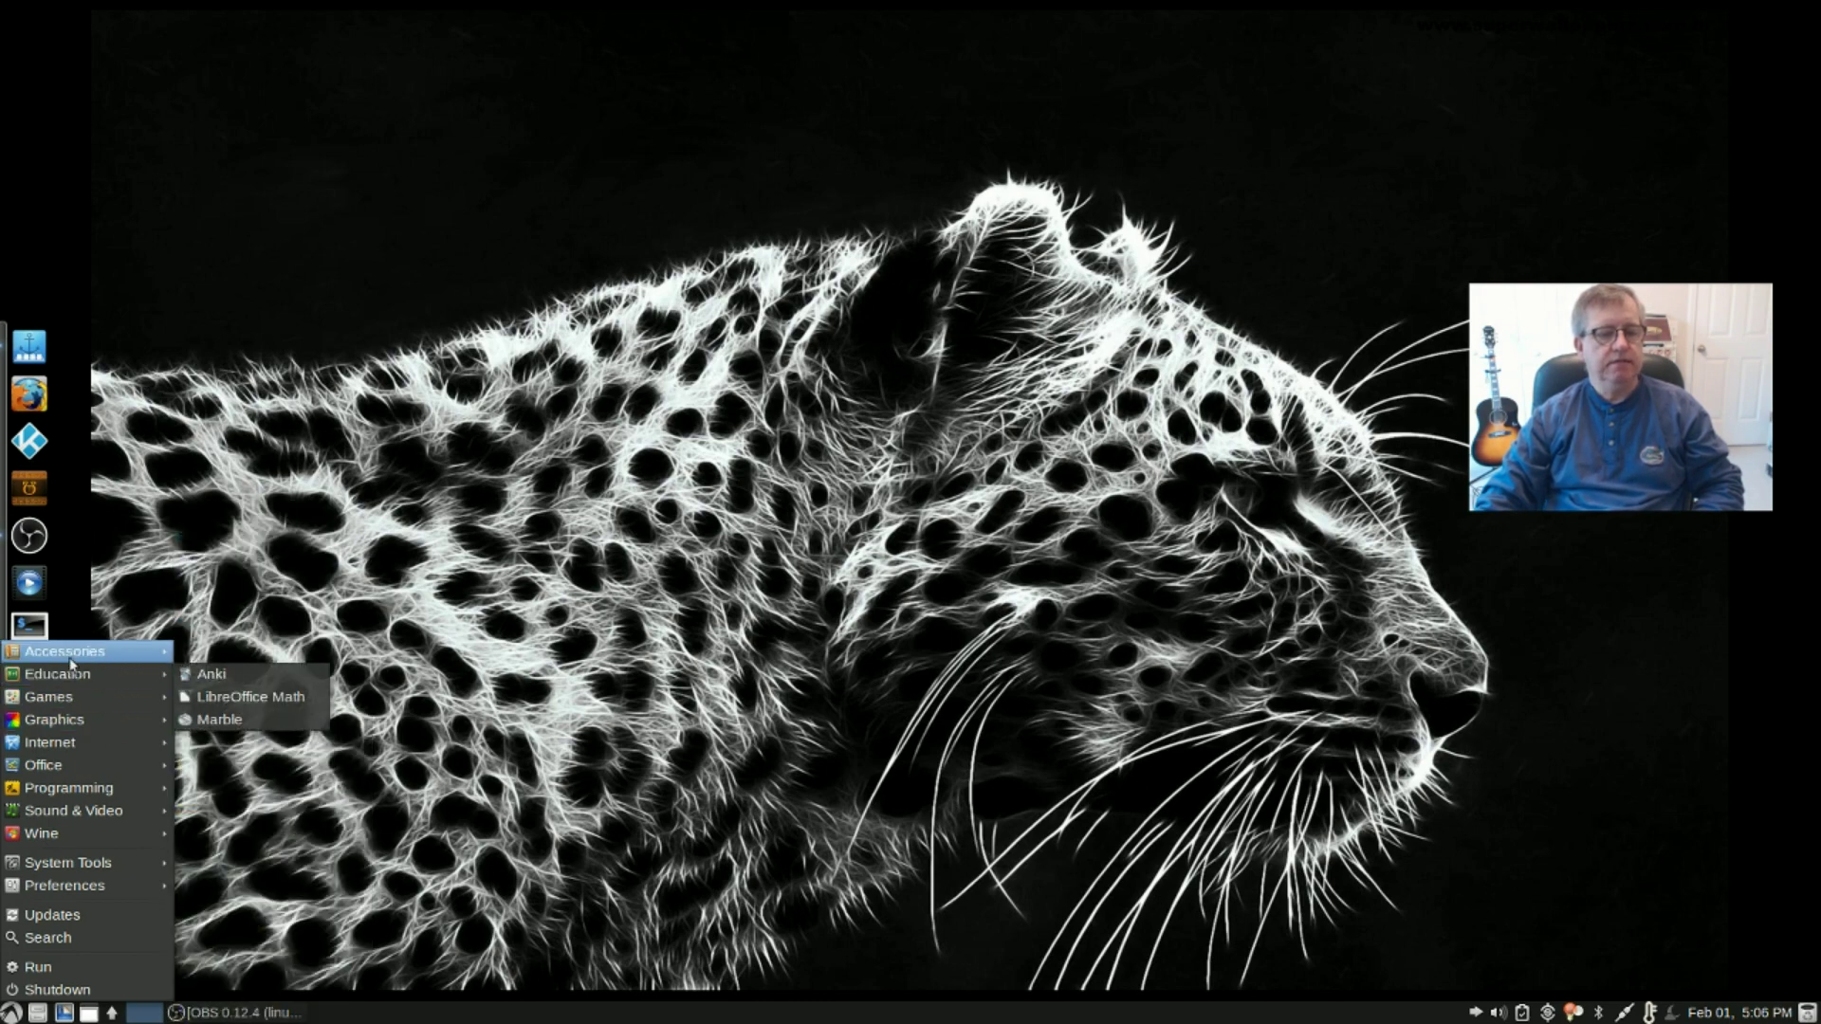
{"action": "mouse_move", "coordinate": [71, 661]}
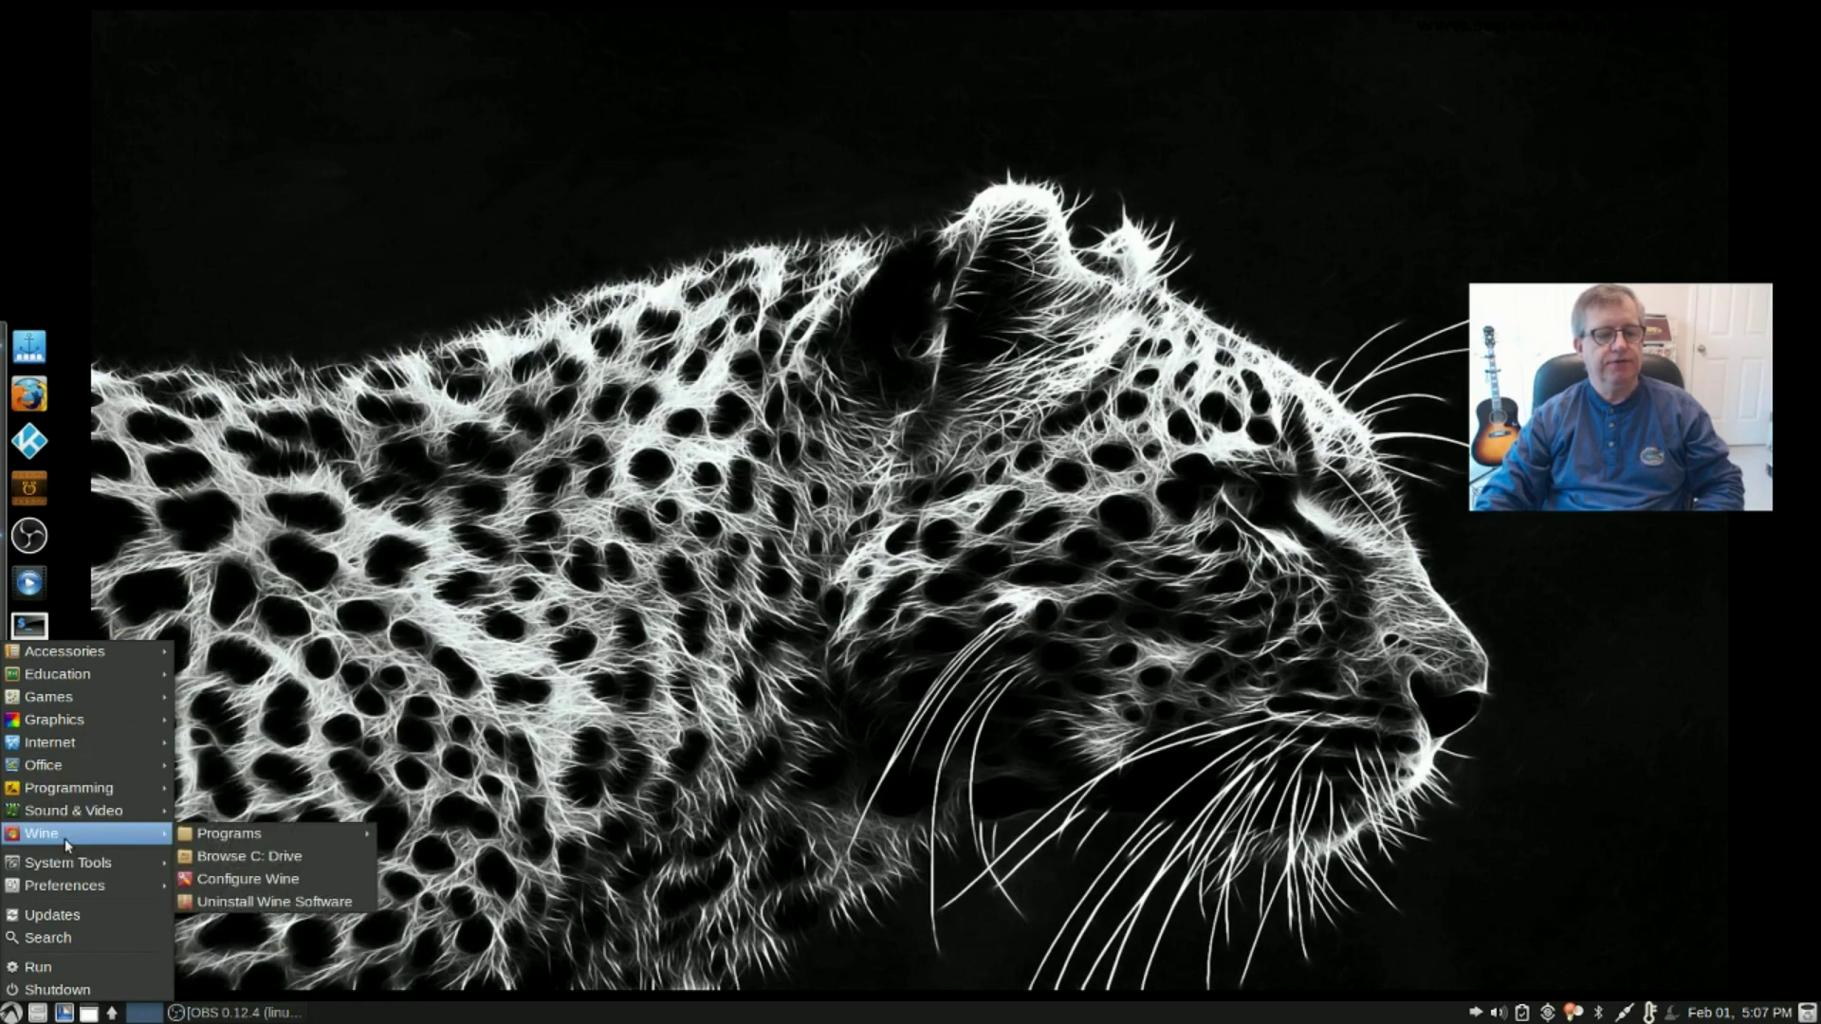
Step: Browse the Programming, Graphics and Games lists, ending on Games (AisleRiot Solitaire, Mahjongg, PlayOnLinux, Steam)
{"action": "mouse_move", "coordinate": [74, 790]}
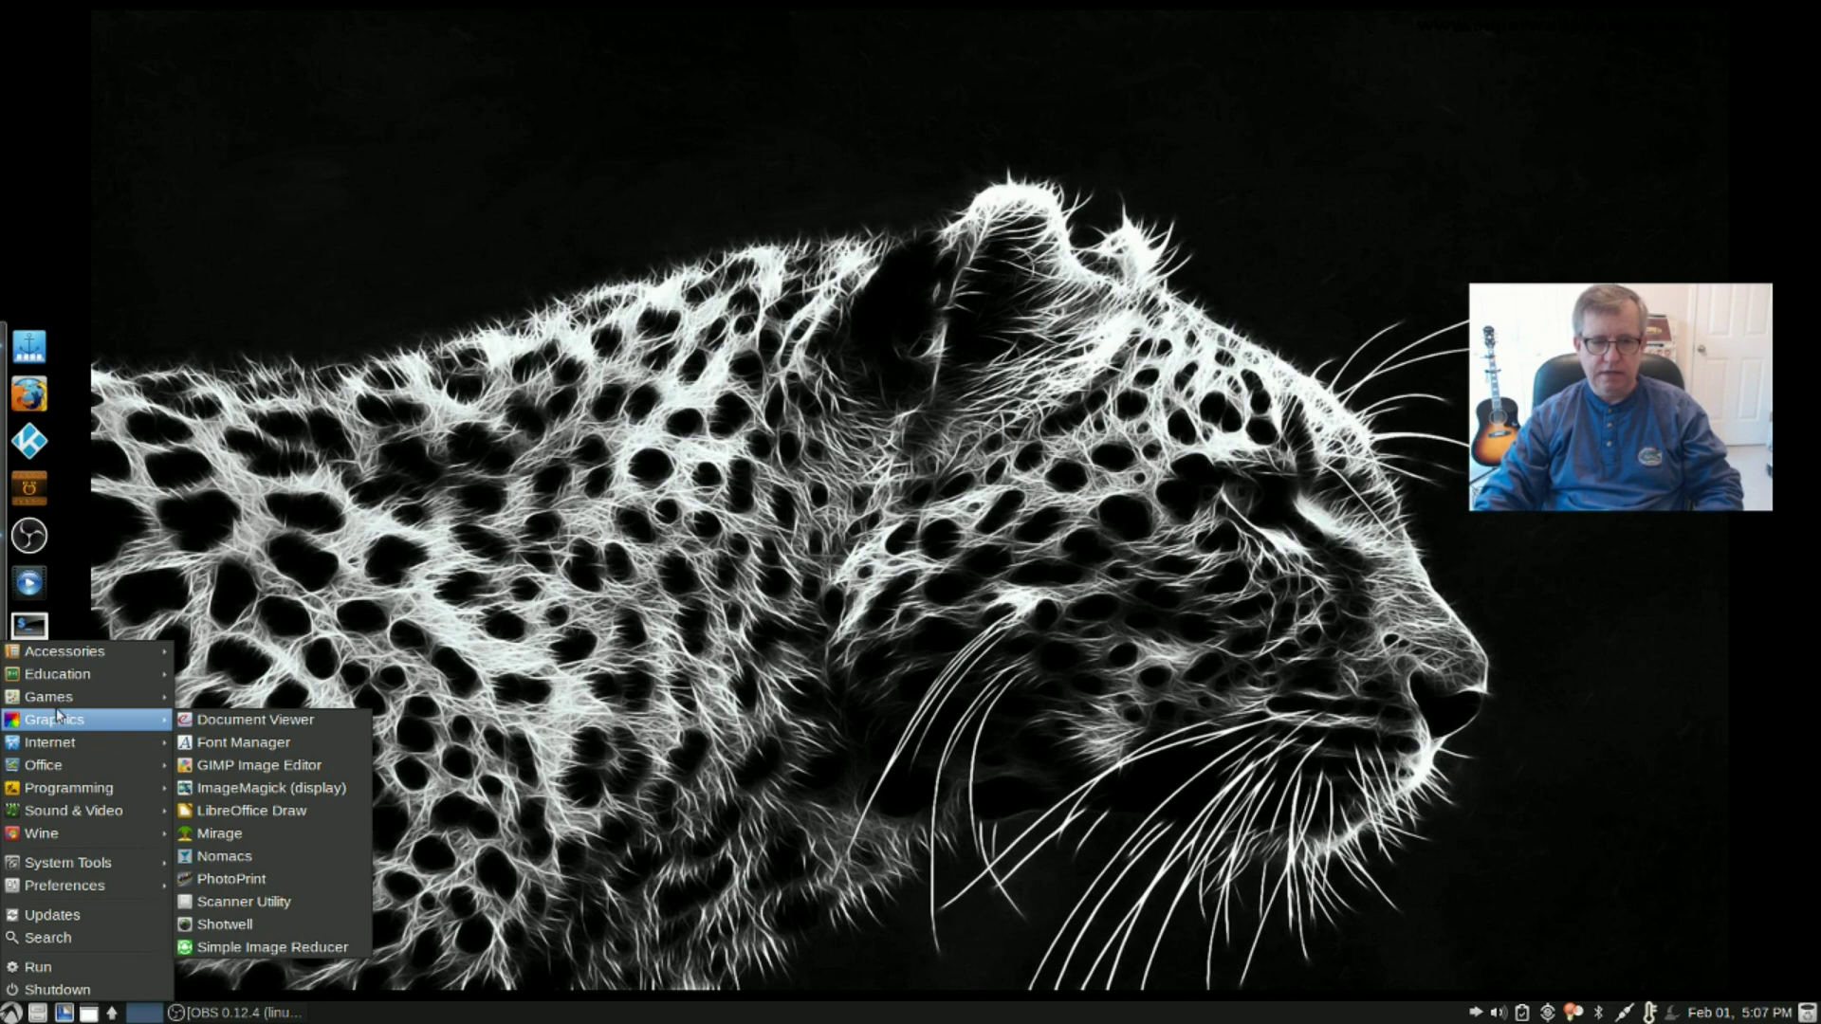
{"action": "mouse_move", "coordinate": [45, 707]}
{"action": "mouse_move", "coordinate": [66, 653]}
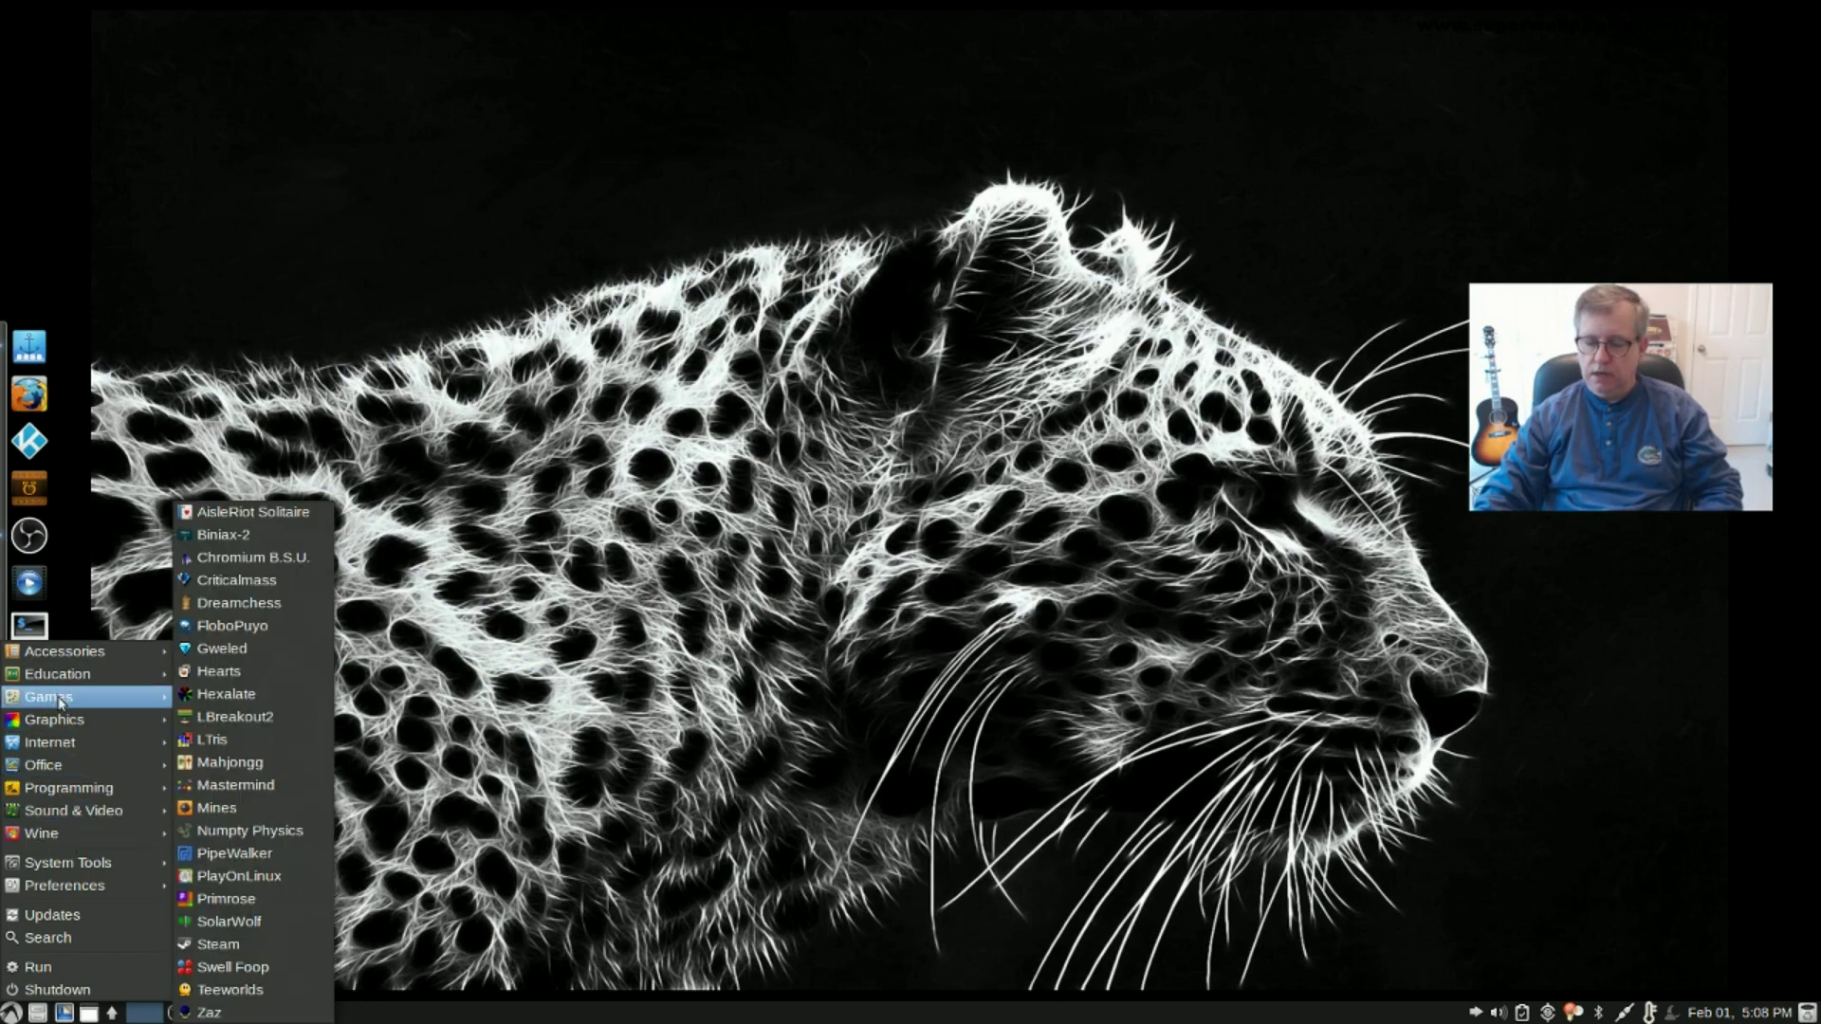
{"action": "left_click", "coordinate": [878, 513]}
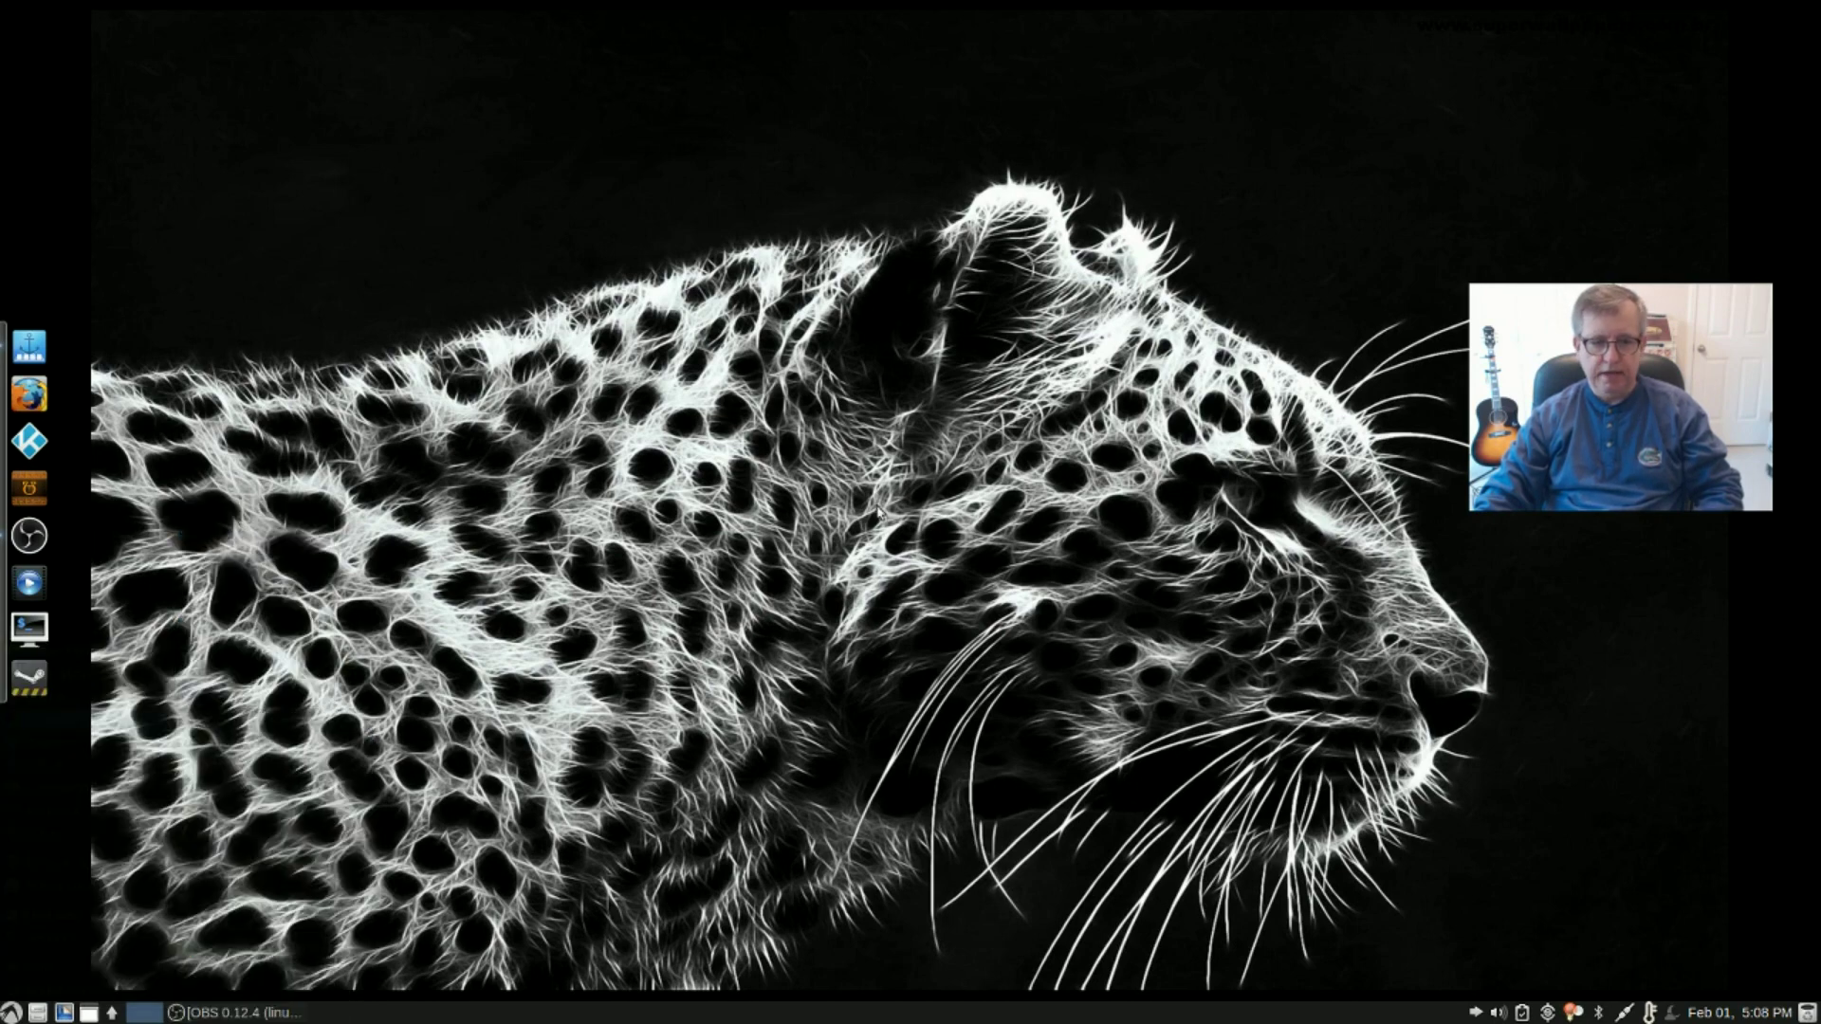